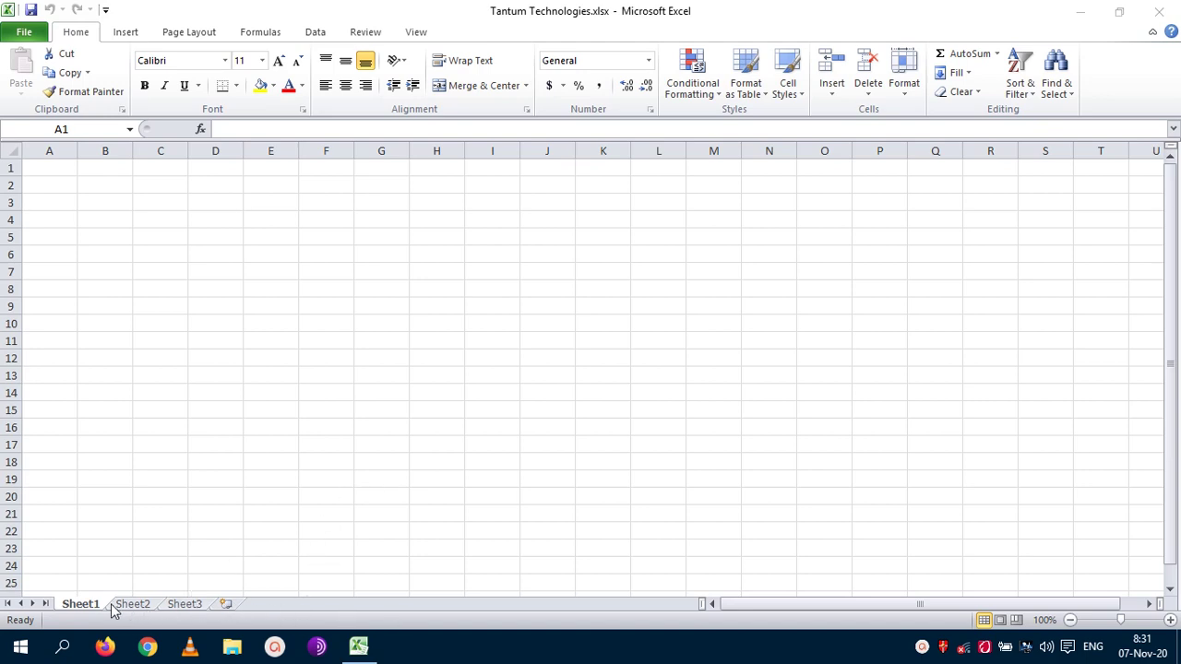
Rename the worksheet Sheet1 to "Tantum"
{"action": "left_click", "coordinate": [82, 606]}
{"action": "right_click", "coordinate": [82, 605]}
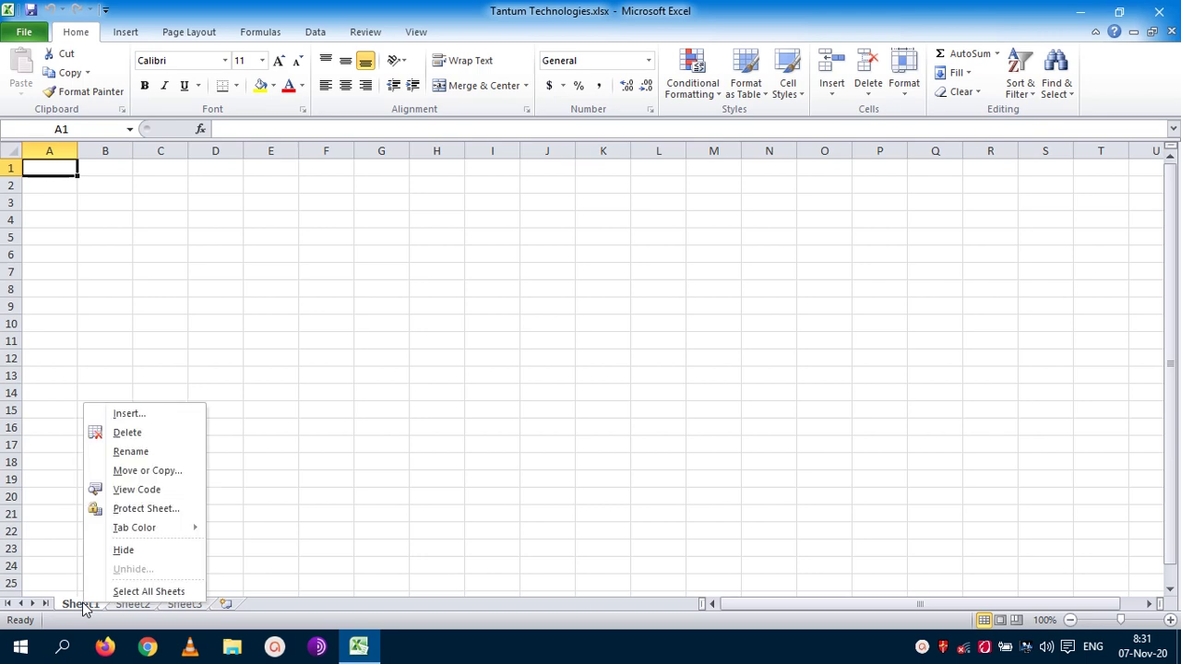
{"action": "left_click", "coordinate": [141, 453]}
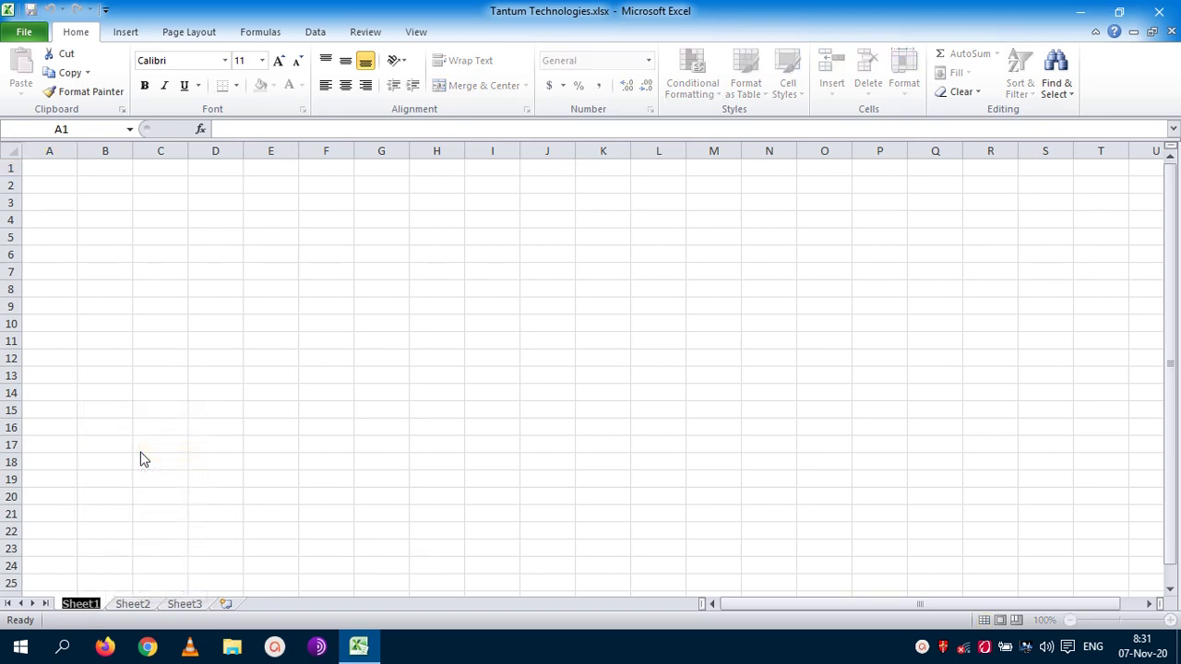
{"action": "type", "text": "Tantum"}
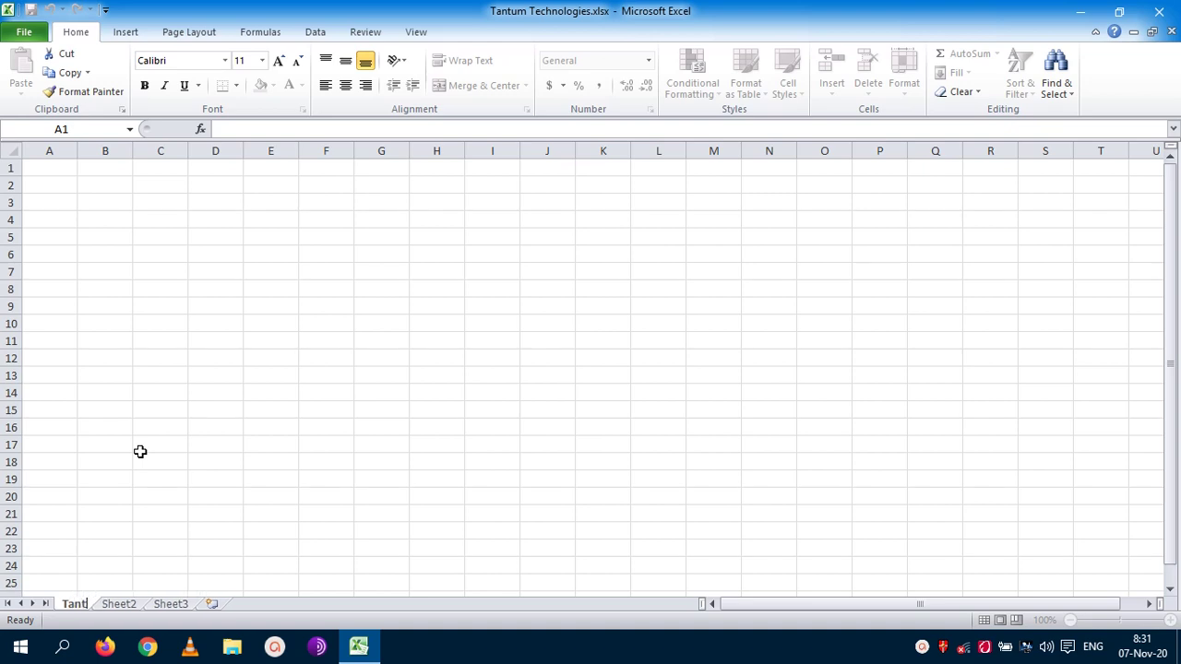
Rename the worksheet Sheet2 to "Technologies"
{"action": "left_click", "coordinate": [136, 609]}
{"action": "right_click", "coordinate": [137, 610]}
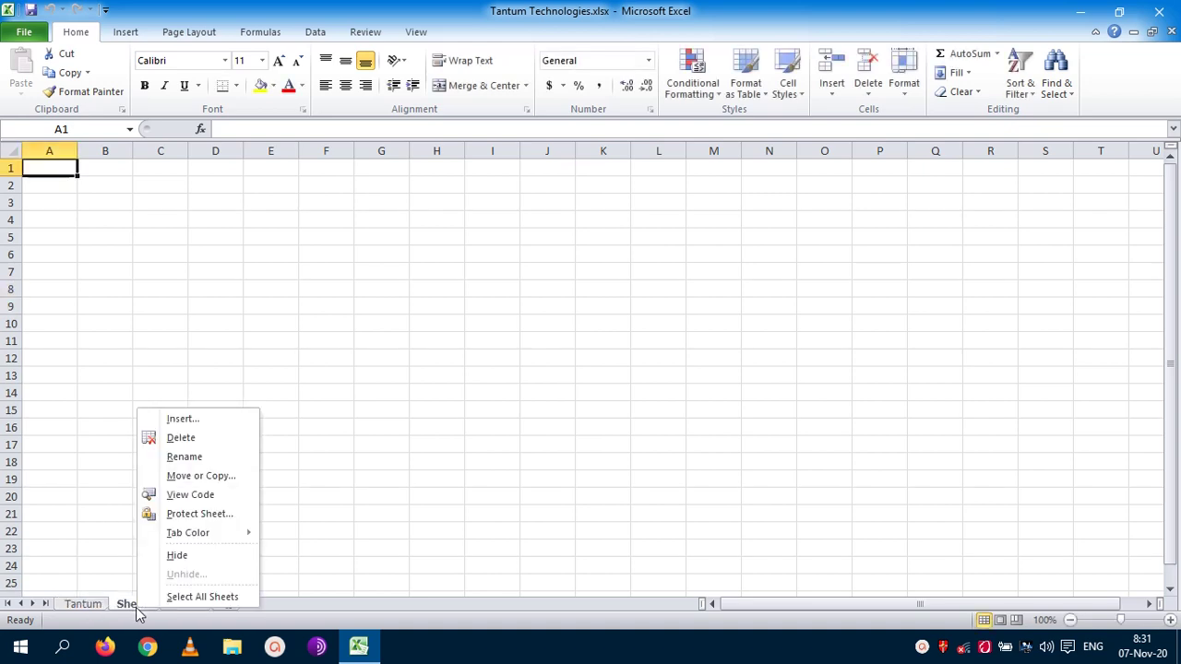
{"action": "left_click", "coordinate": [211, 458]}
{"action": "type", "text": "Te"}
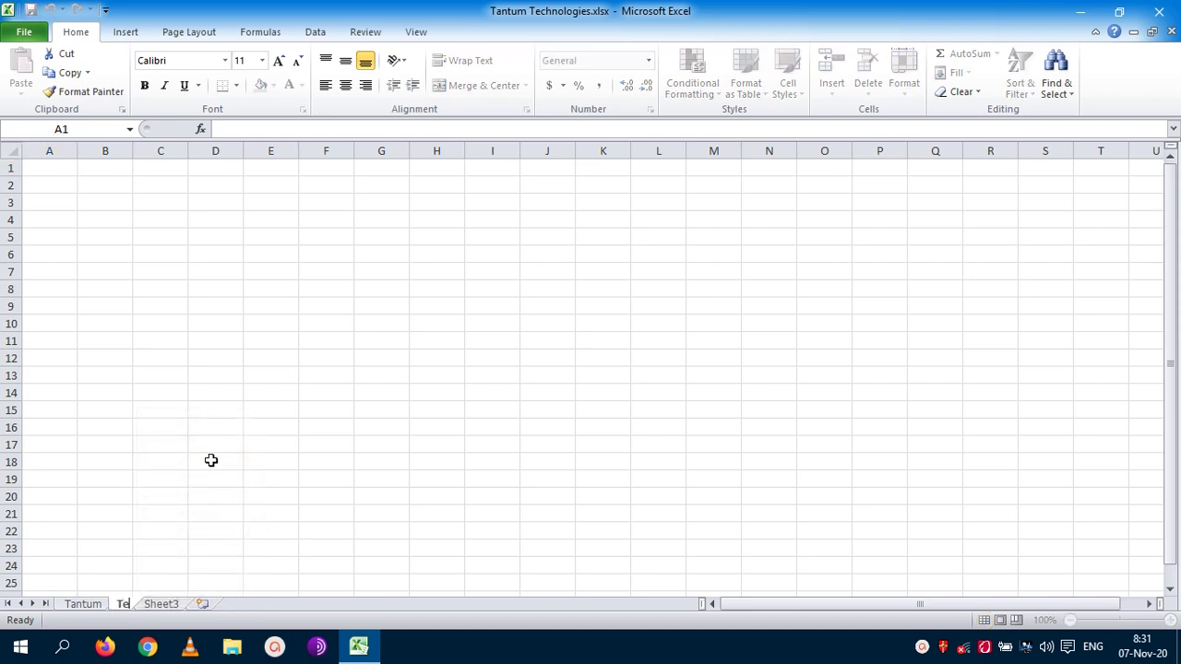
{"action": "type", "text": "chnologies"}
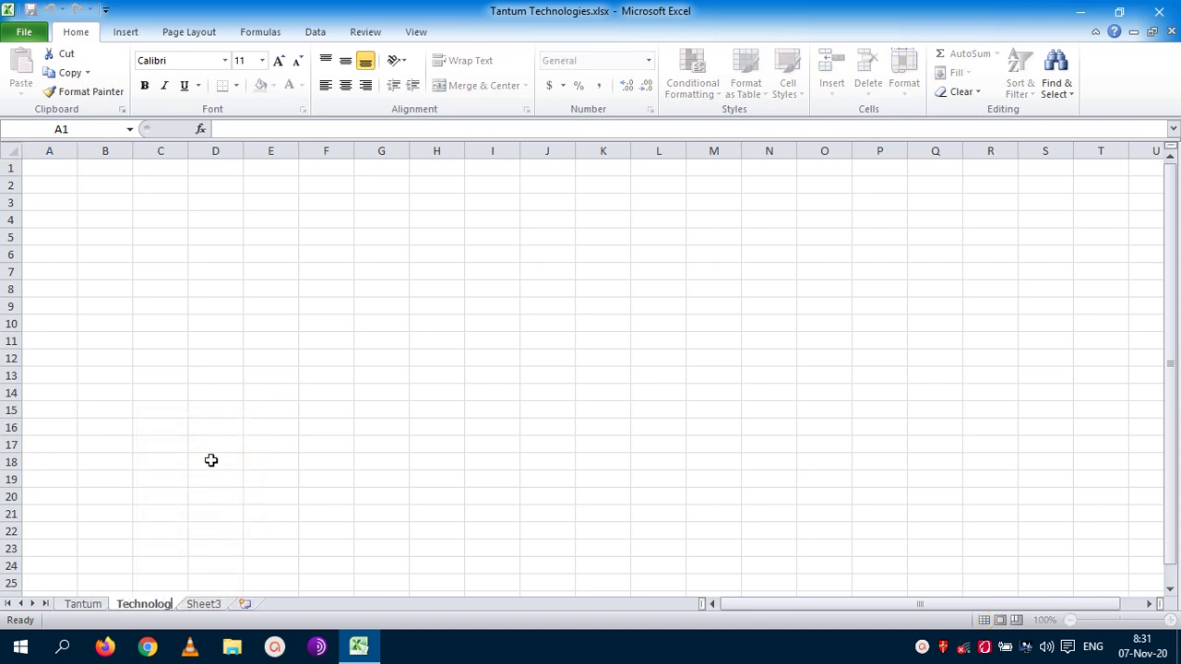
Rename the worksheet Sheet3 to "America"
{"action": "left_click", "coordinate": [222, 609]}
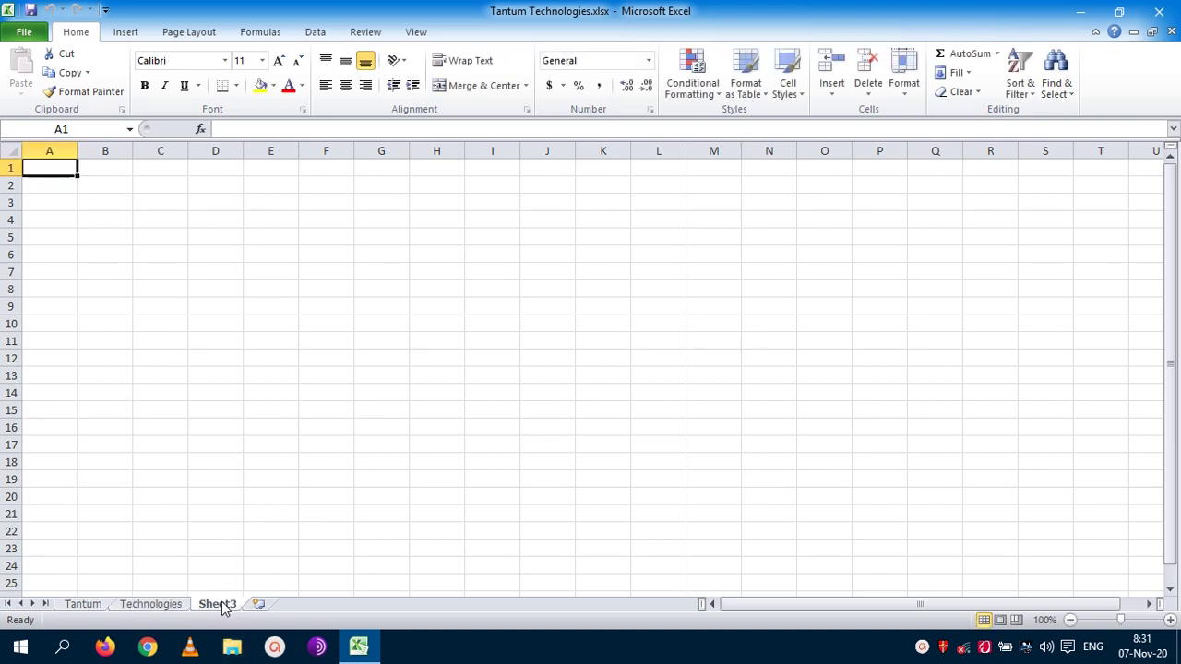
{"action": "right_click", "coordinate": [224, 605]}
{"action": "left_click", "coordinate": [271, 452]}
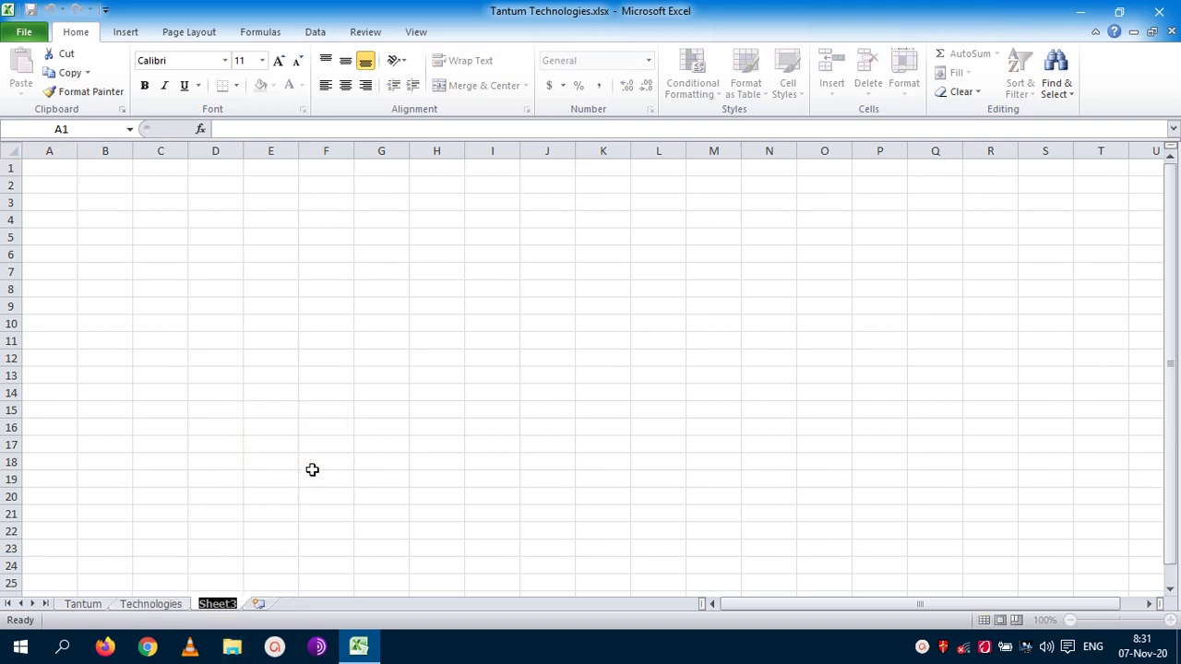
{"action": "type", "text": "America"}
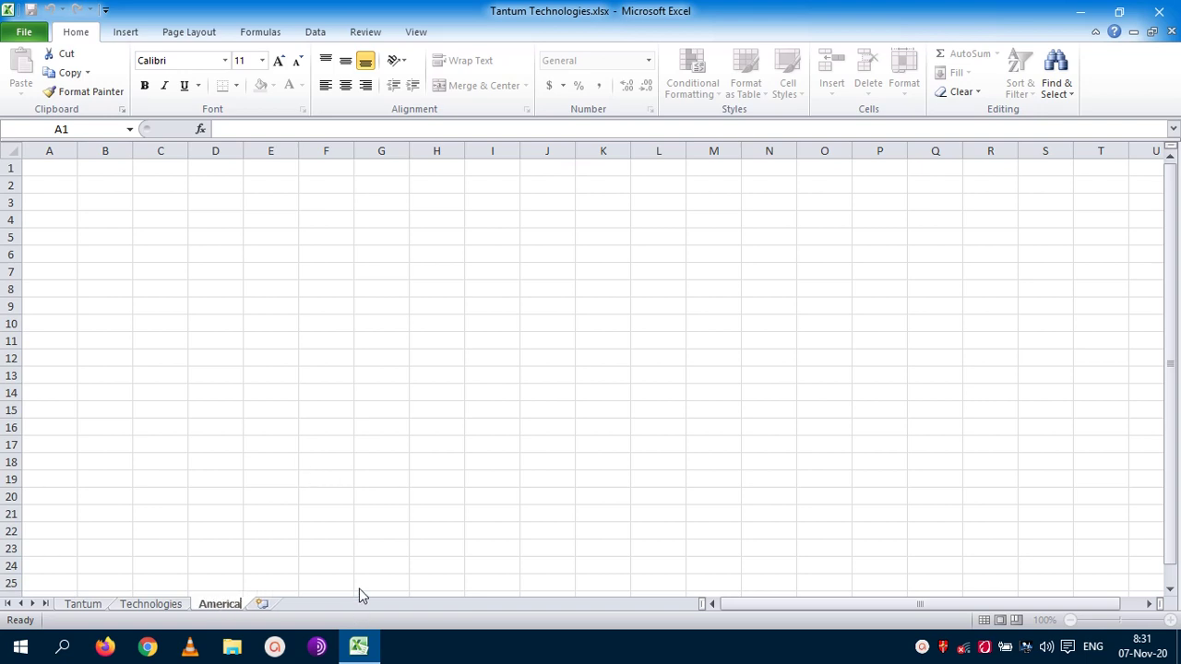
{"action": "left_click", "coordinate": [362, 490]}
{"action": "left_click", "coordinate": [266, 559]}
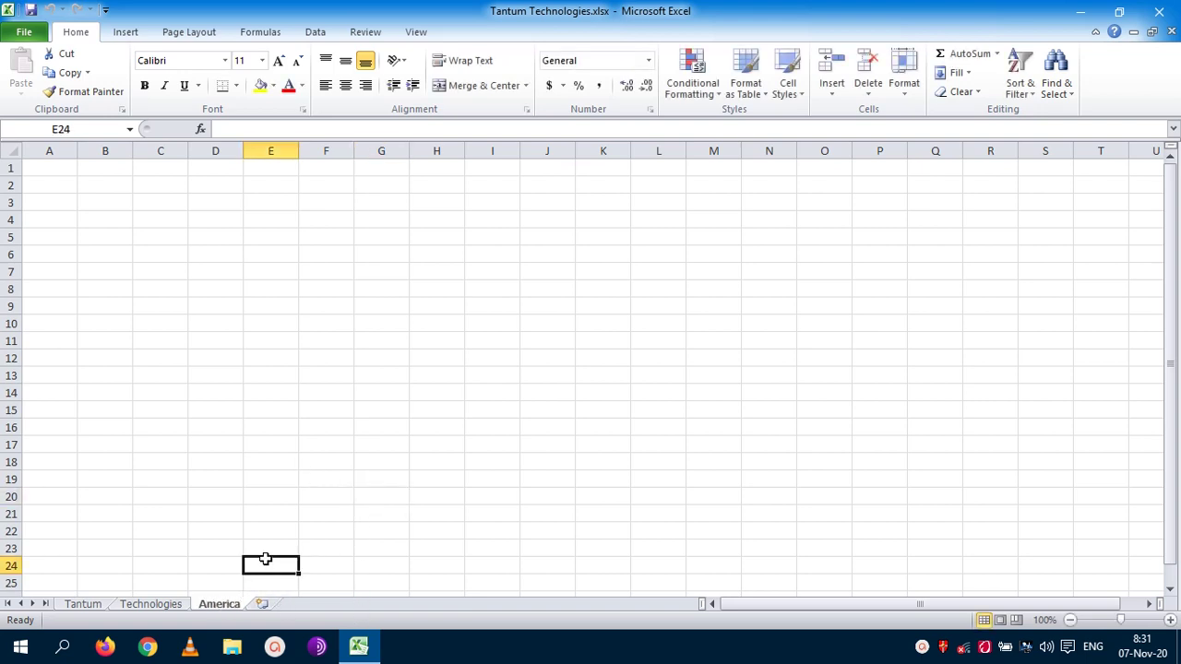
Add a new worksheet after America and name it "Asia"
{"action": "left_click", "coordinate": [263, 604]}
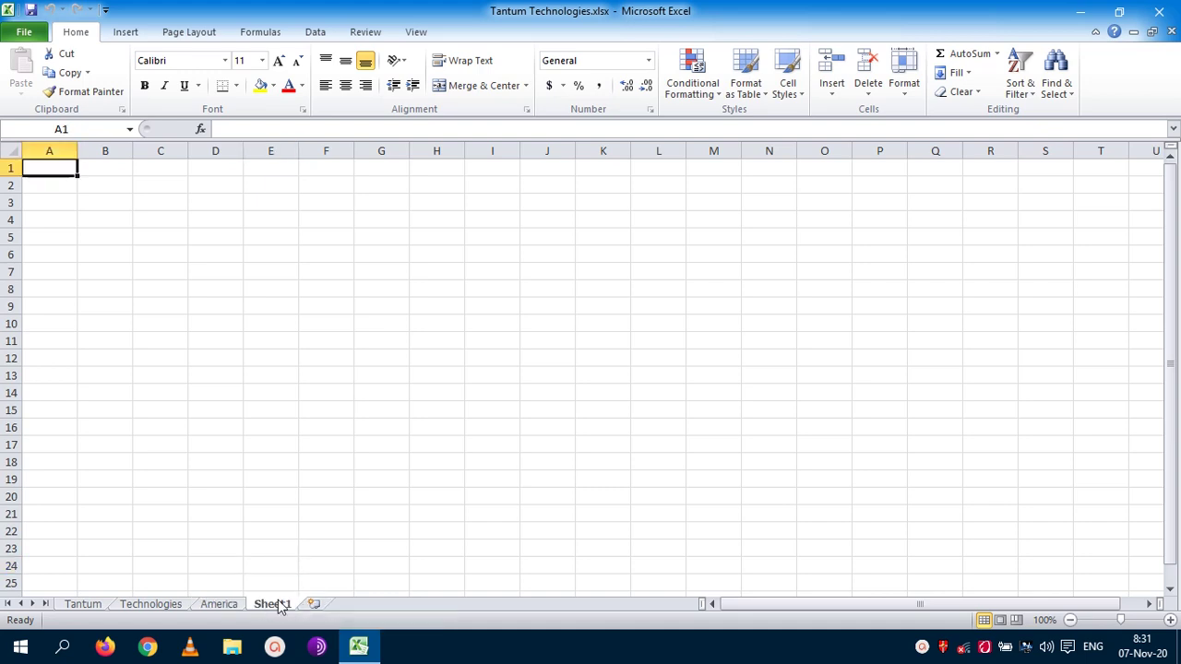
{"action": "right_click", "coordinate": [282, 604]}
{"action": "left_click", "coordinate": [332, 452]}
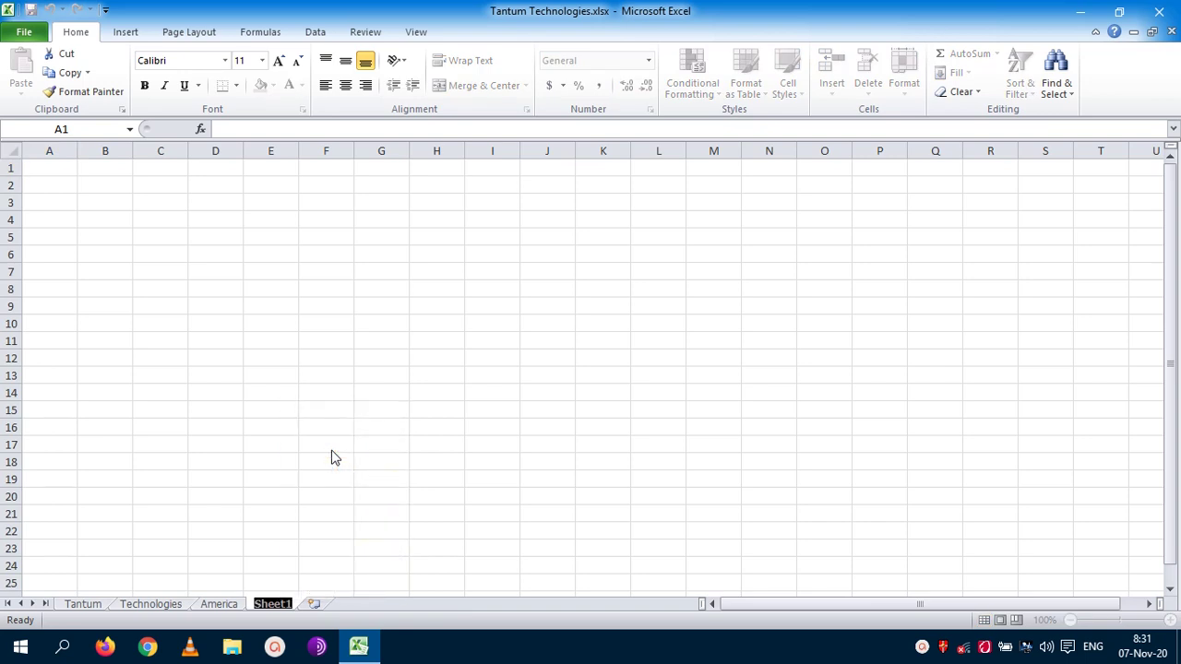
{"action": "type", "text": "Asia"}
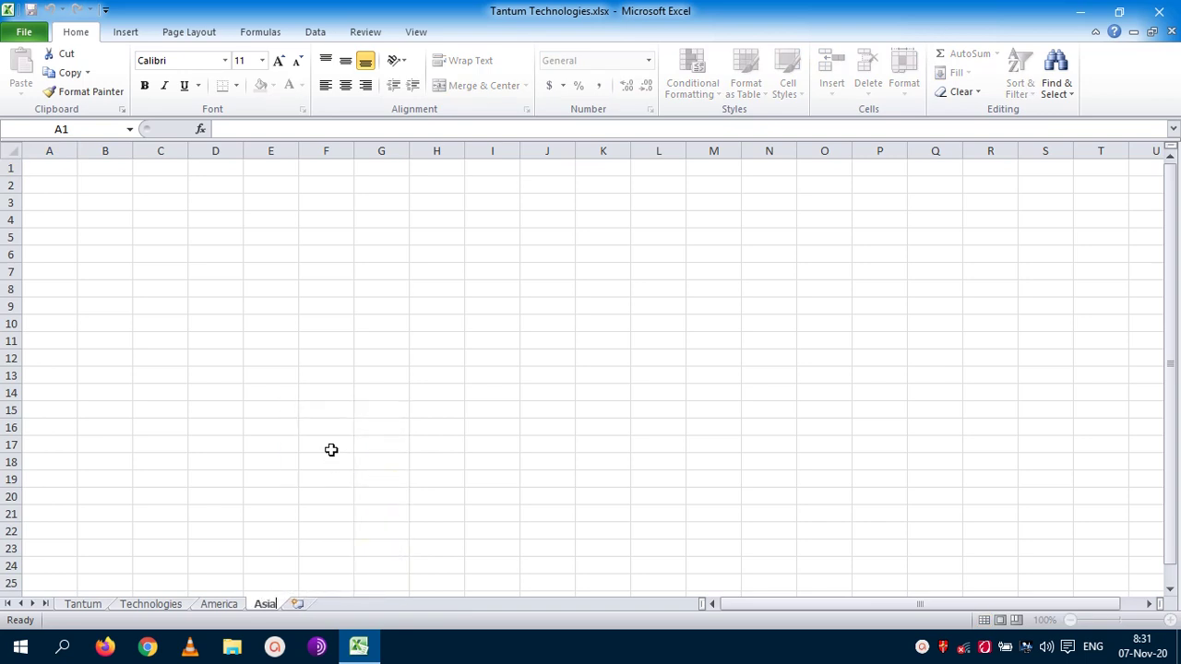
{"action": "left_click", "coordinate": [337, 497]}
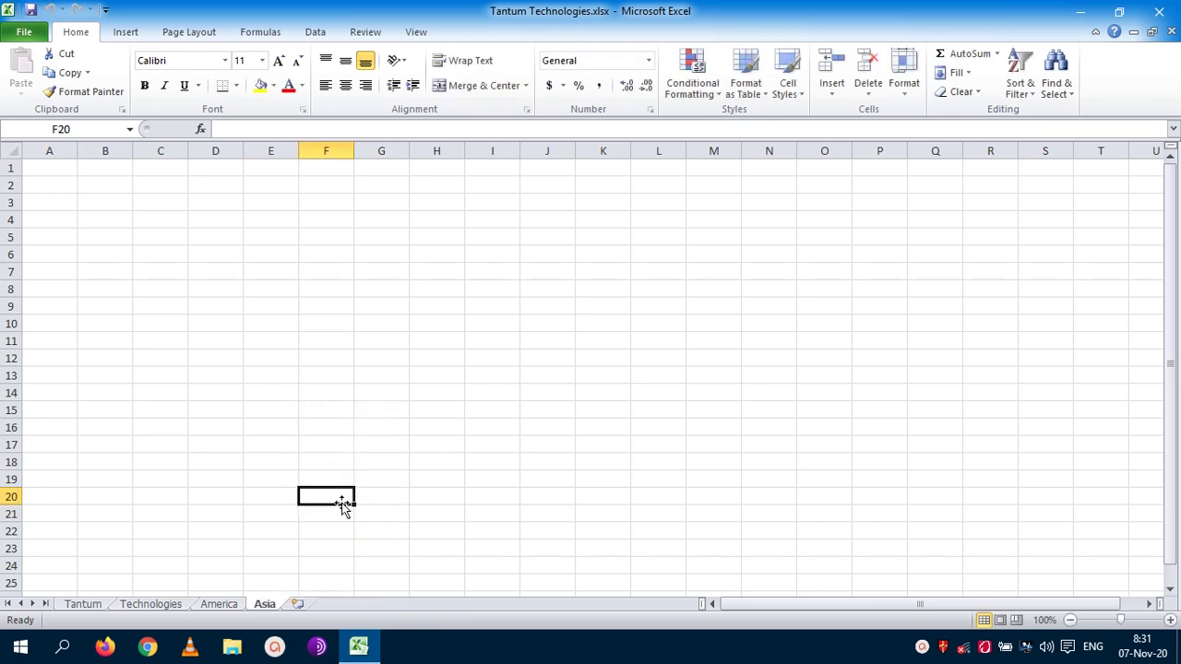
Add a new worksheet after Asia and name it "Europe"
{"action": "left_click", "coordinate": [297, 605]}
{"action": "right_click", "coordinate": [308, 605]}
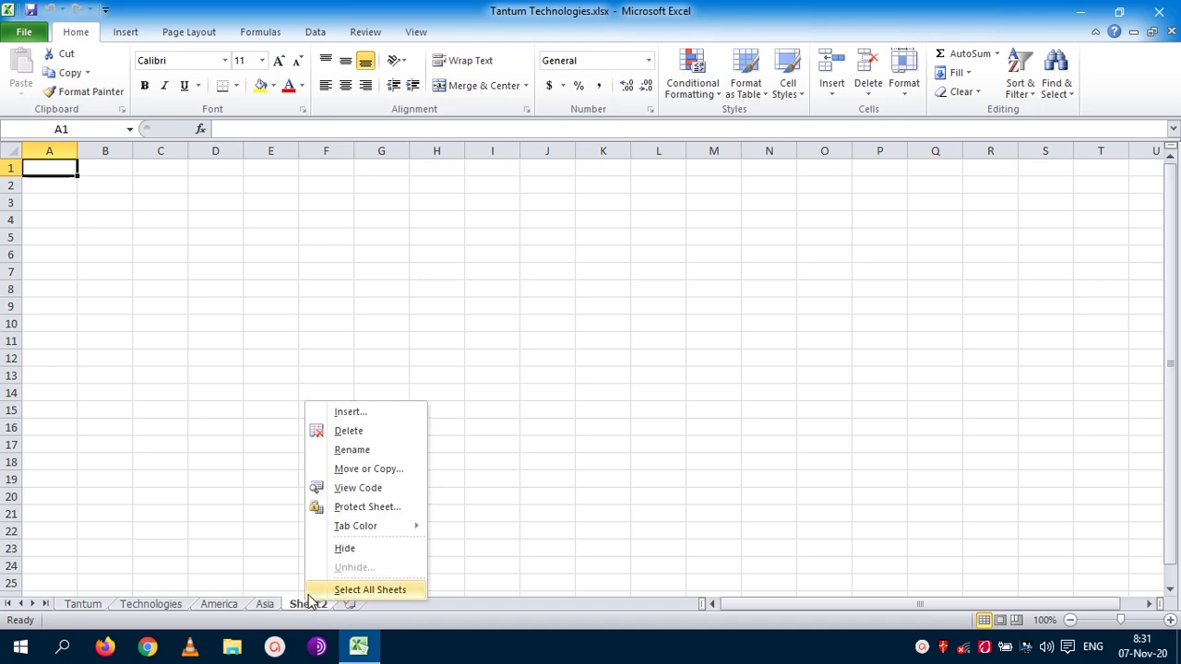
{"action": "left_click", "coordinate": [362, 454]}
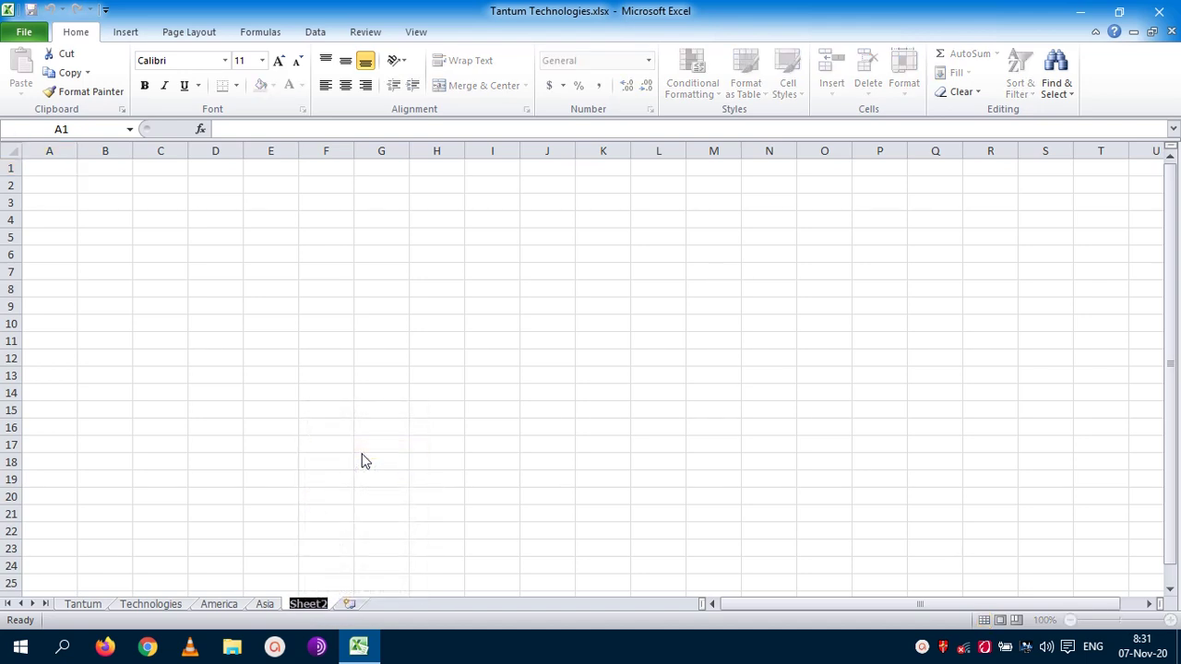
{"action": "type", "text": "Europe"}
{"action": "left_click_drag", "start_coordinate": [362, 428], "coordinate": [355, 409]}
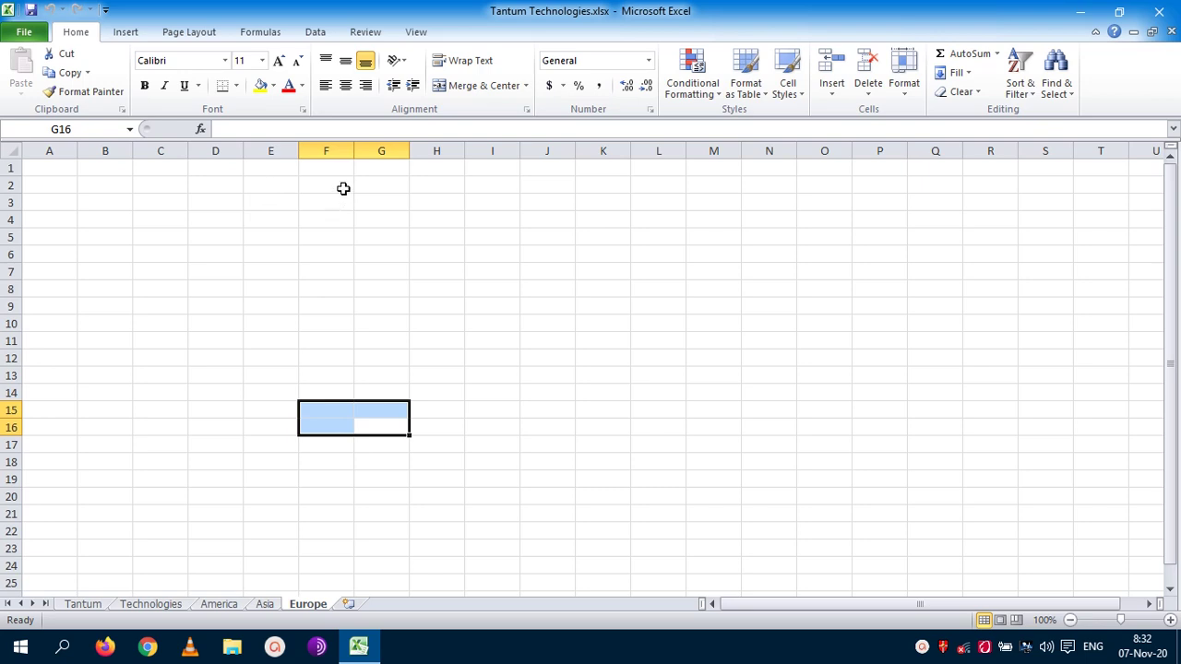
On the Europe sheet, enter 34, 45, 75, 23, 86, 46 and 23 down cells F2 to F8
{"action": "left_click", "coordinate": [342, 188]}
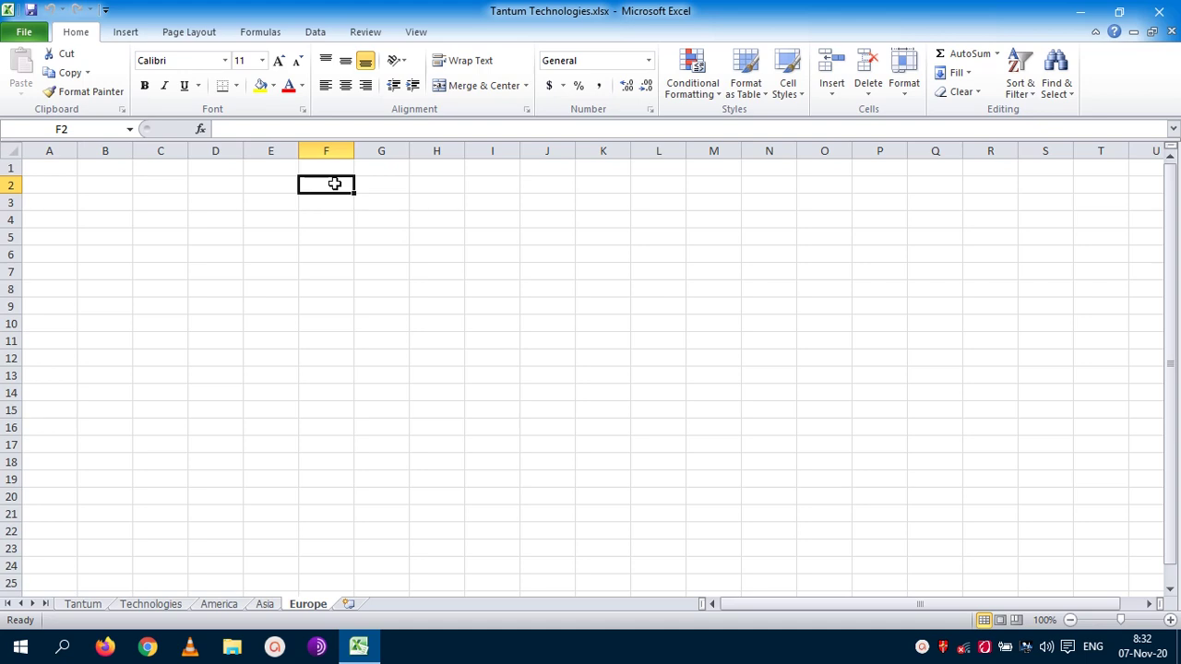
{"action": "type", "text": "34"}
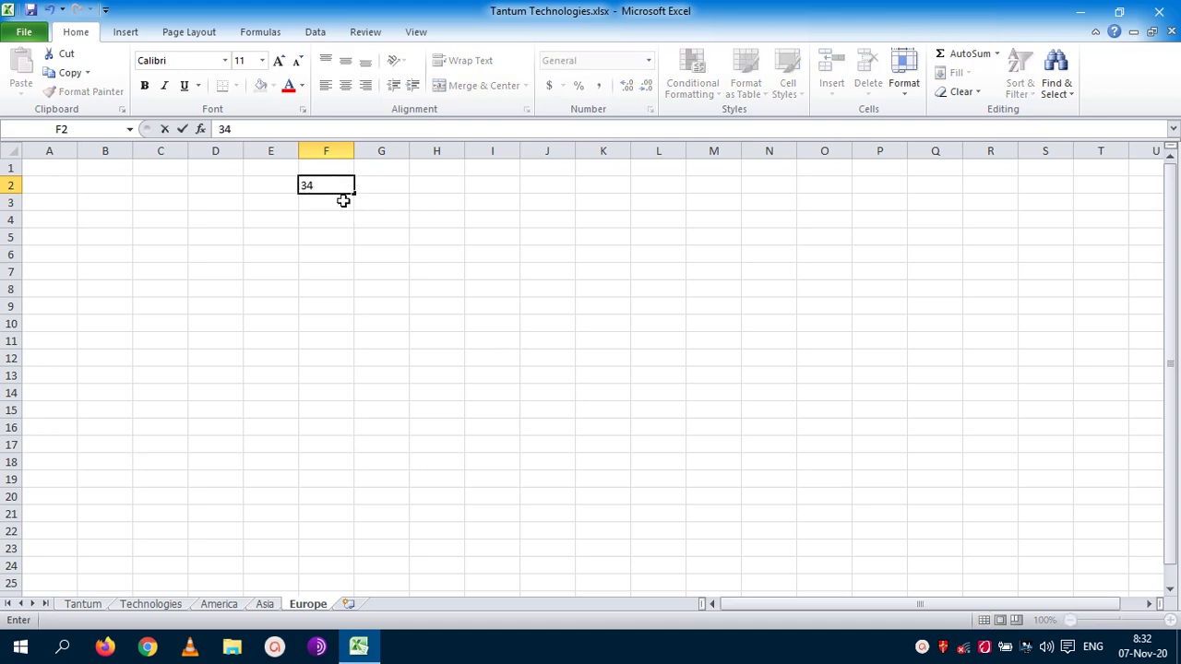
{"action": "left_click", "coordinate": [339, 201]}
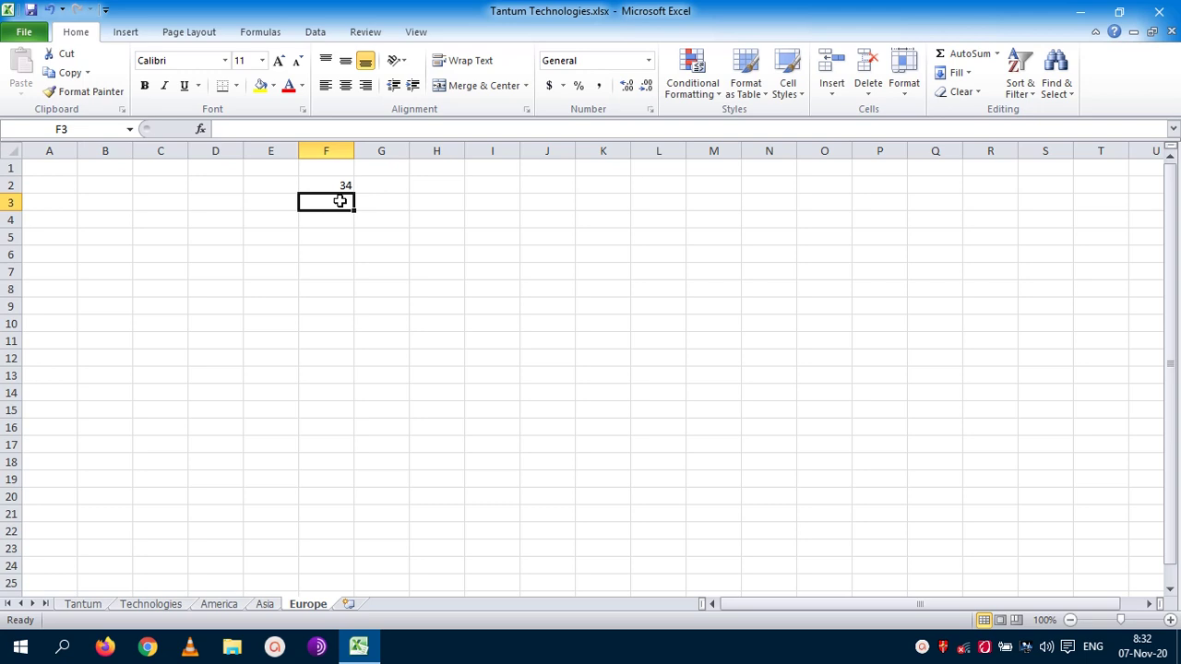
{"action": "type", "text": "45"}
{"action": "left_click", "coordinate": [335, 222]}
{"action": "type", "text": "7"}
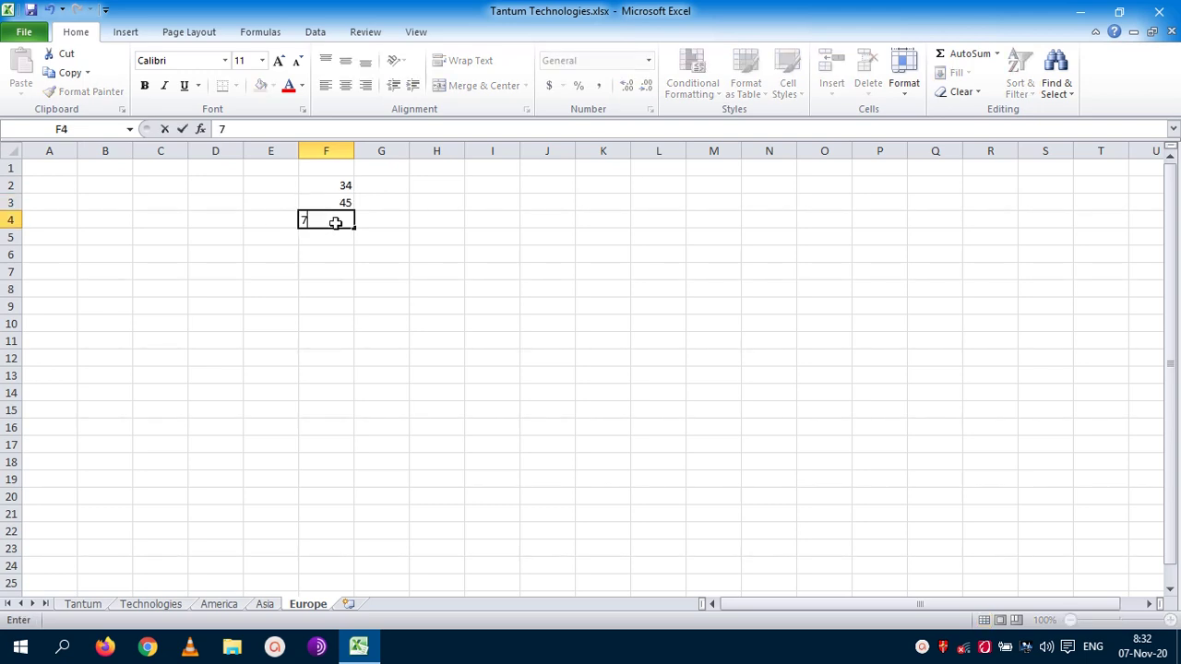
{"action": "type", "text": "5"}
{"action": "left_click", "coordinate": [326, 238]}
{"action": "type", "text": "23"}
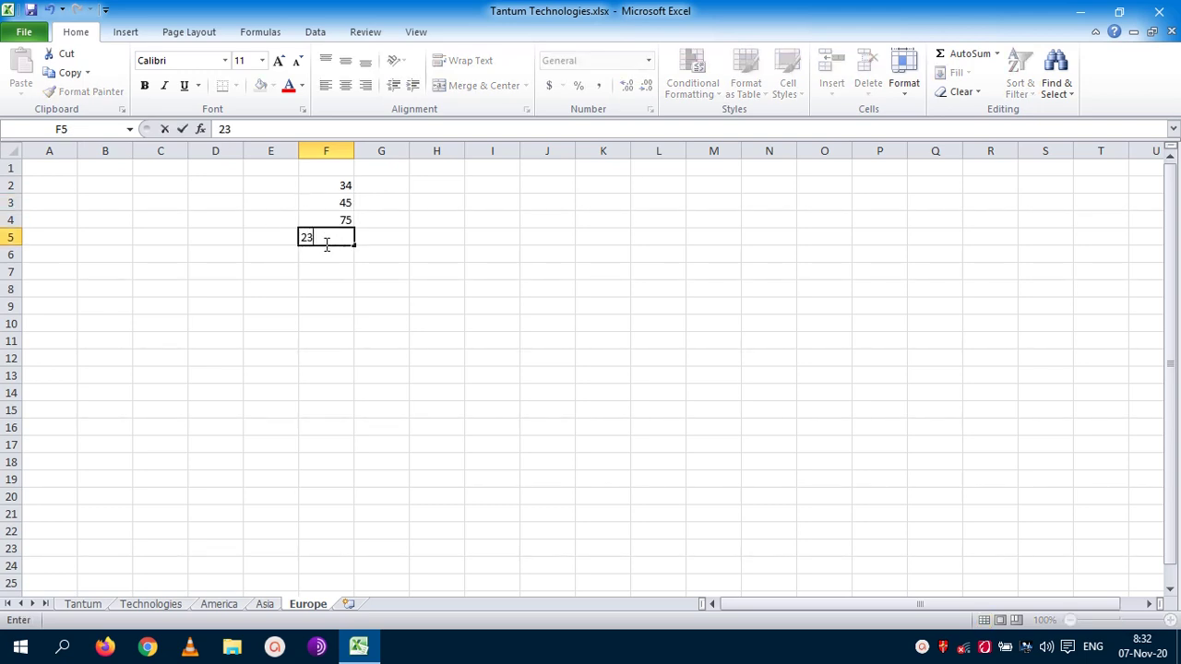
{"action": "left_click", "coordinate": [318, 258]}
{"action": "type", "text": "86"}
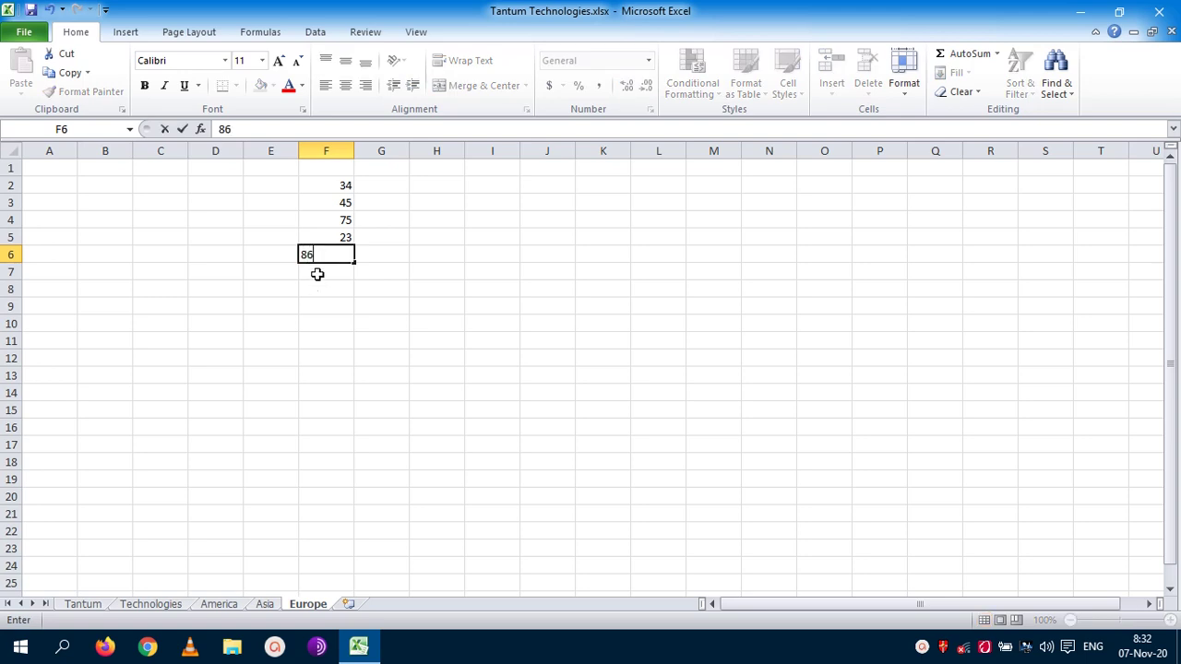
{"action": "left_click", "coordinate": [318, 270]}
{"action": "type", "text": "46"}
{"action": "left_click", "coordinate": [326, 291]}
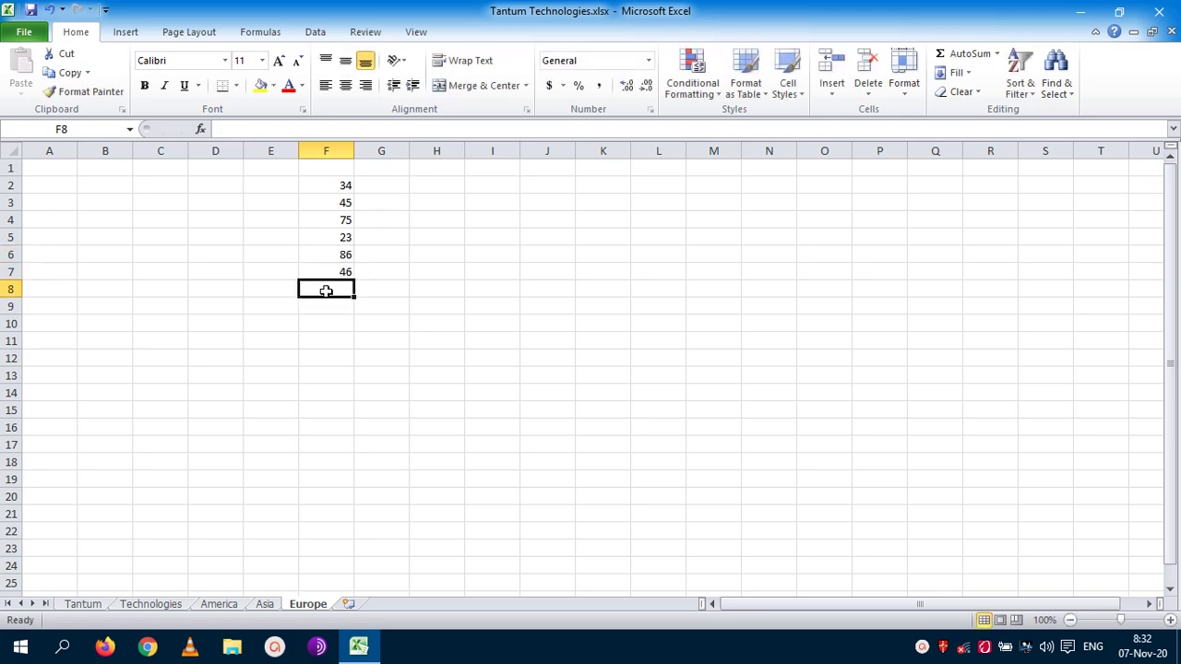
{"action": "type", "text": "23"}
Continue the number column in cells F9 to F15 with 98, 78, 54, 12, 34, 90 and 63
{"action": "left_click", "coordinate": [323, 307]}
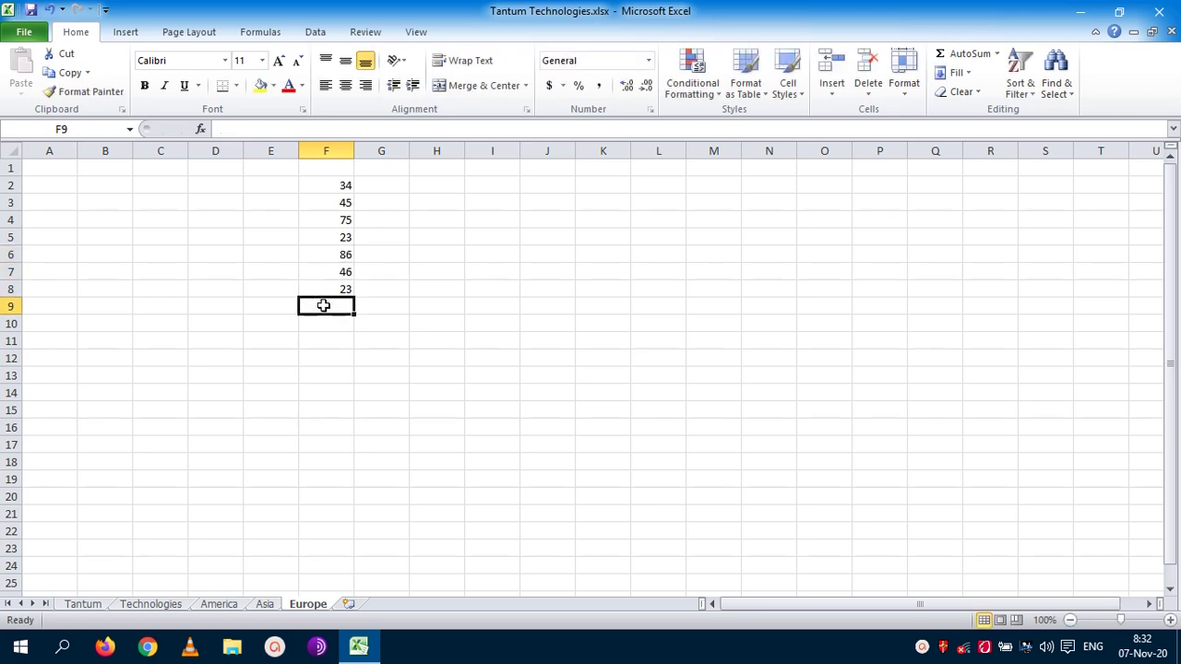
{"action": "type", "text": "98"}
{"action": "left_click", "coordinate": [324, 325]}
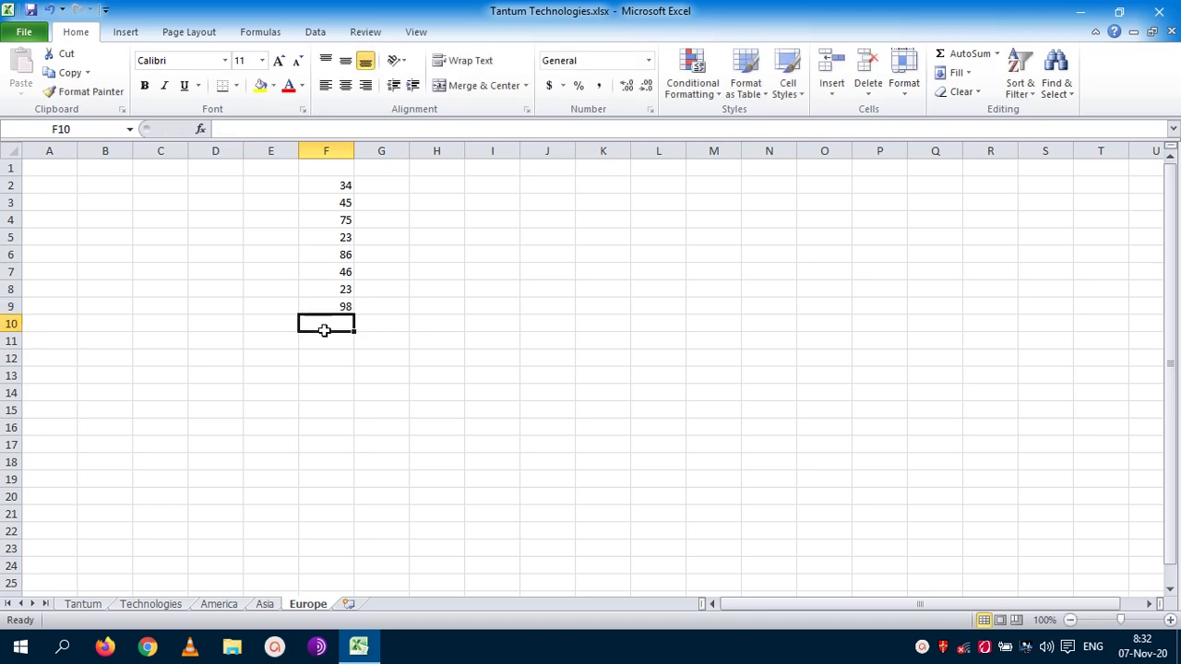
{"action": "type", "text": "78"}
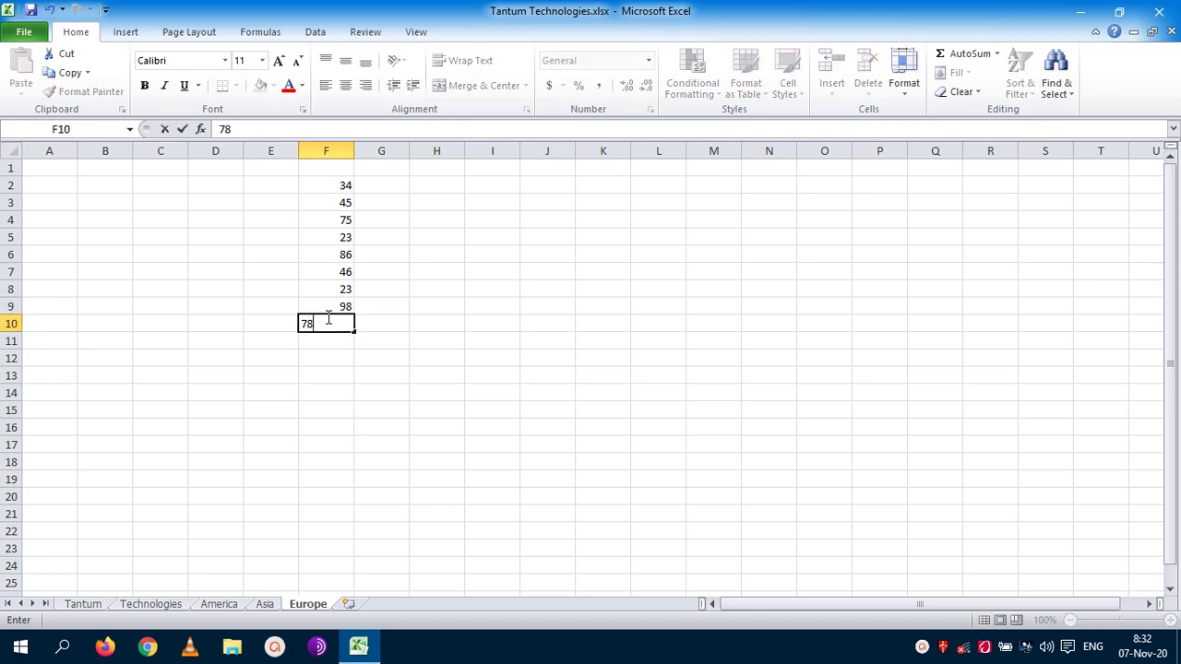
{"action": "left_click", "coordinate": [331, 341]}
{"action": "type", "text": "54"}
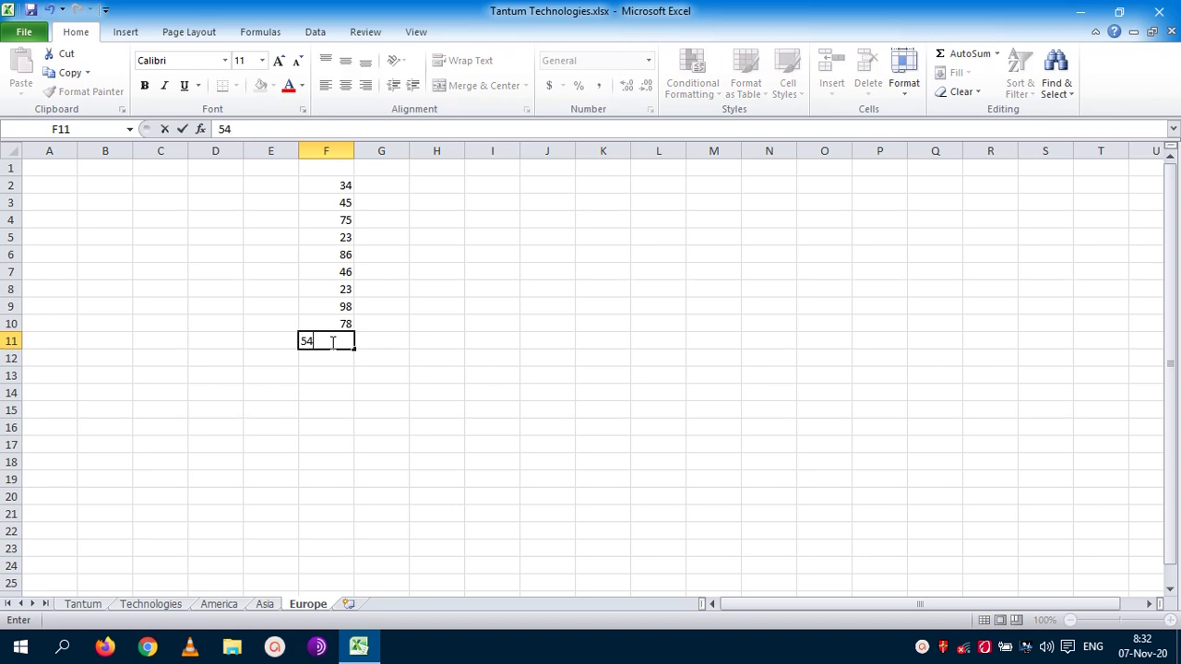
{"action": "left_click", "coordinate": [329, 359]}
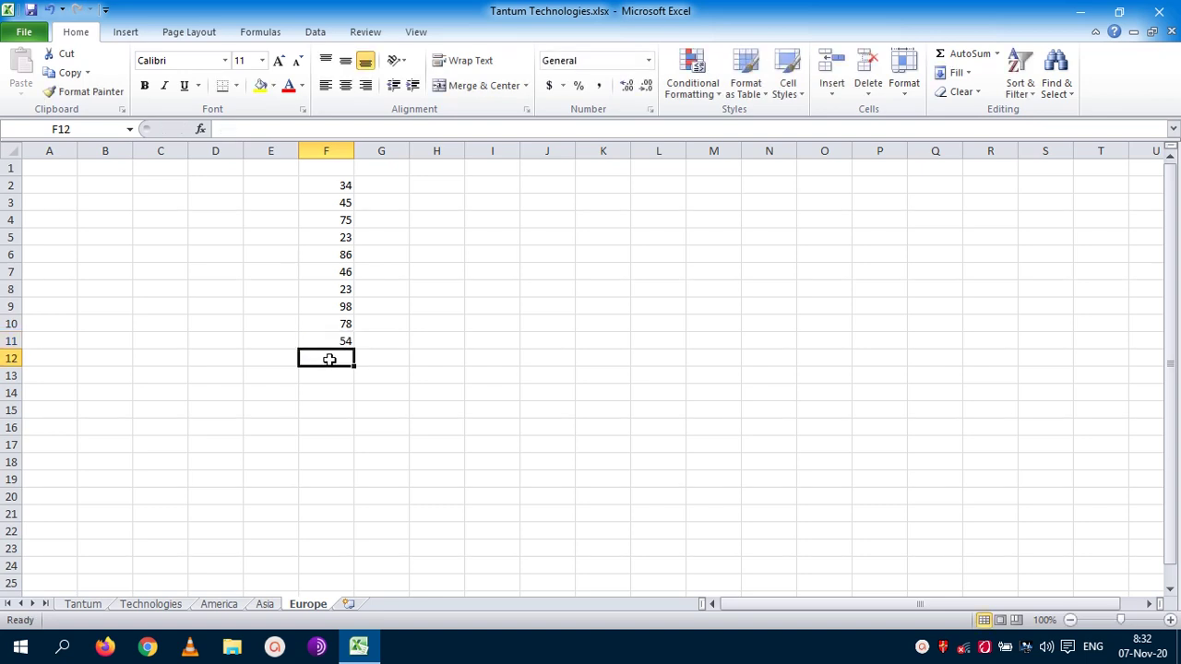
{"action": "type", "text": "12"}
{"action": "left_click", "coordinate": [332, 374]}
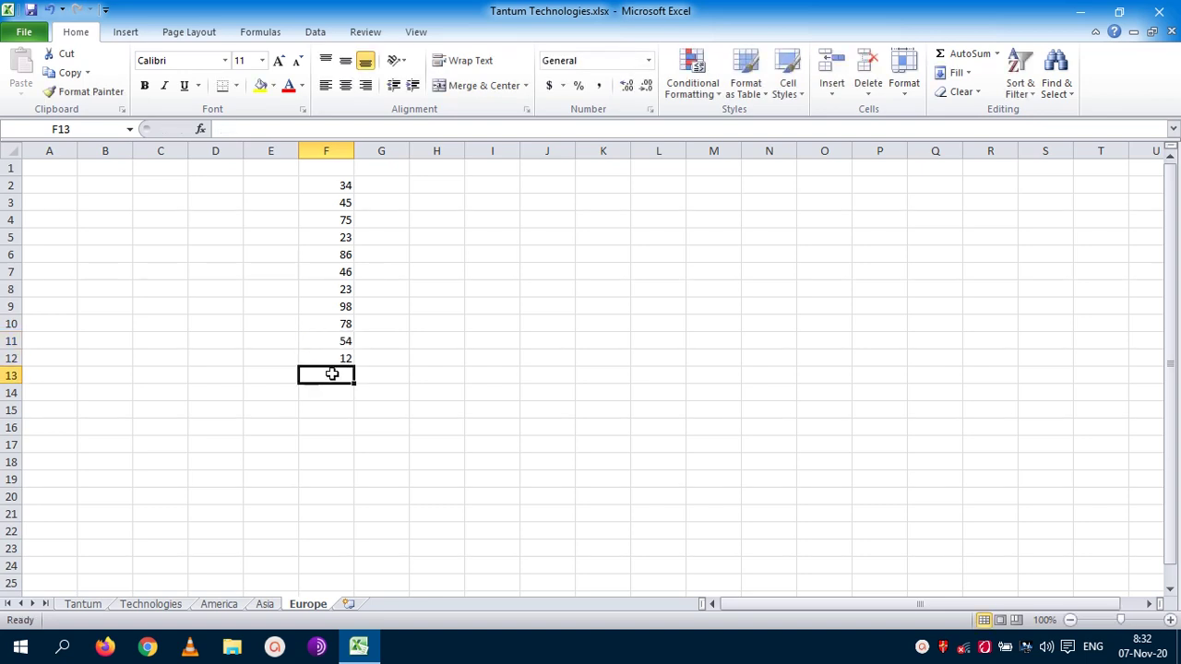
{"action": "type", "text": "34"}
{"action": "left_click", "coordinate": [334, 391]}
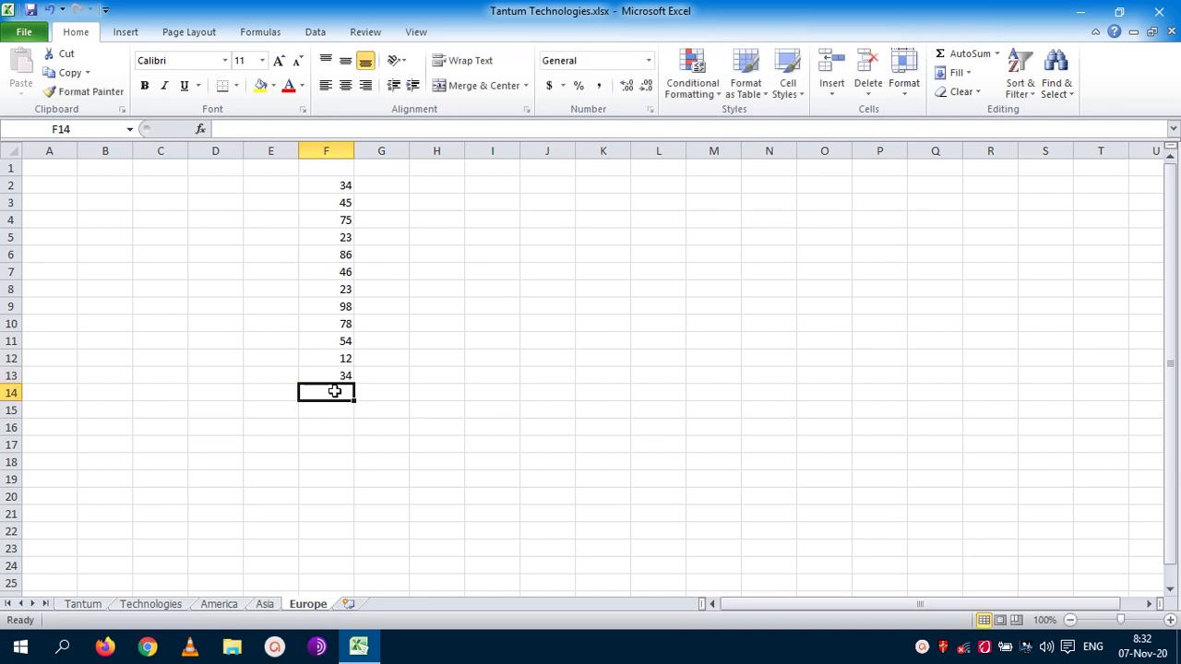
{"action": "type", "text": "90"}
{"action": "key", "text": "ctrl+Return"}
{"action": "left_click", "coordinate": [325, 411]}
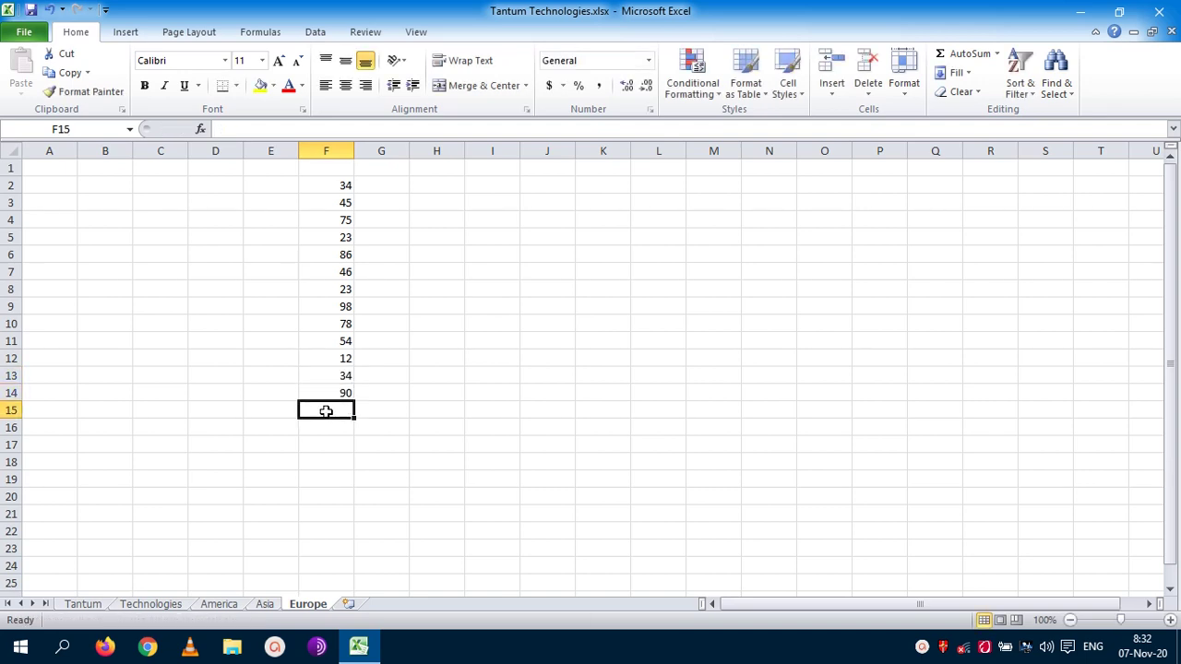
{"action": "type", "text": "63"}
{"action": "key", "text": "Return"}
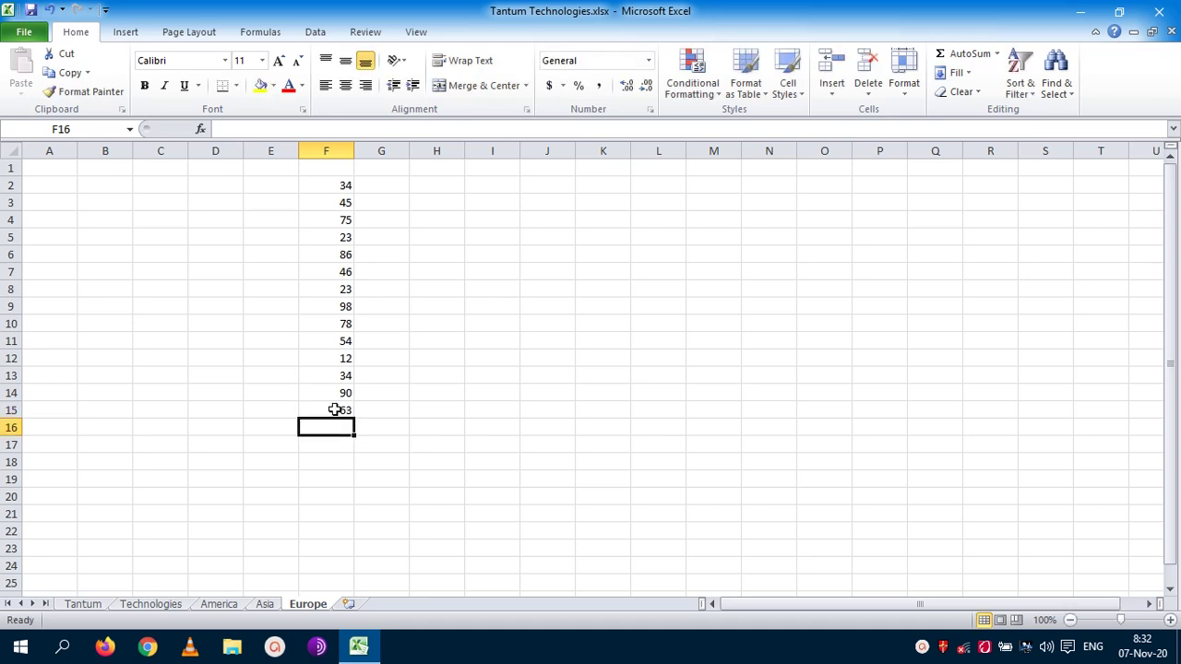
Enter the heading "Grades" in cell F1 above the number column
{"action": "left_click", "coordinate": [329, 163]}
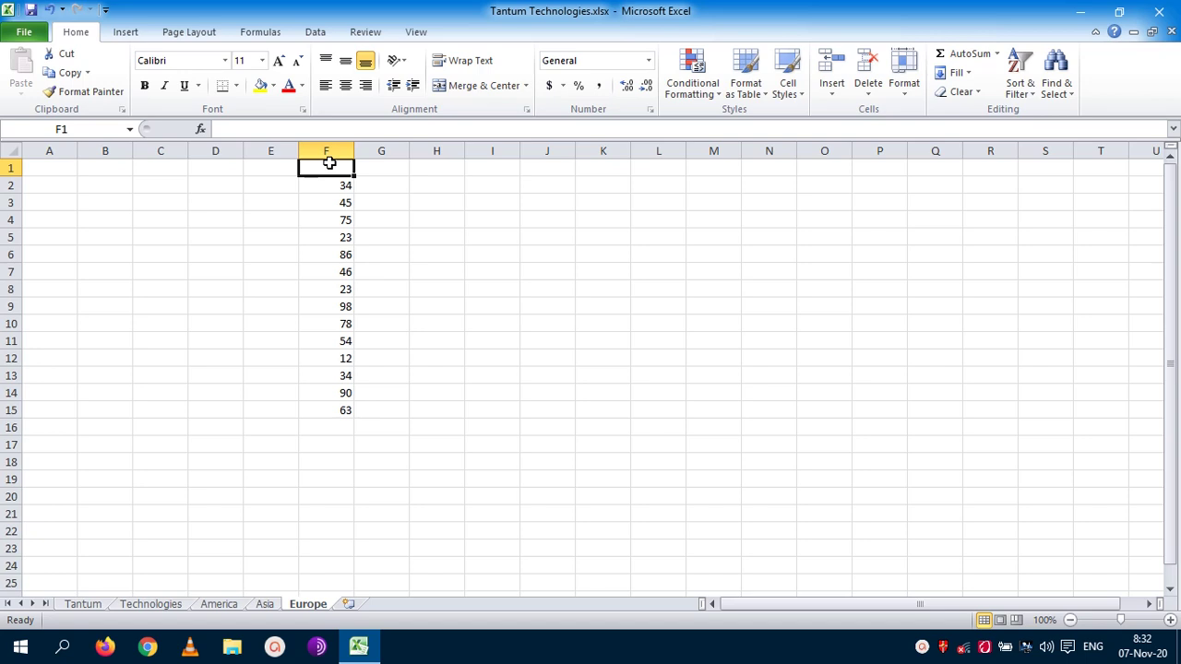
{"action": "type", "text": "Gr"}
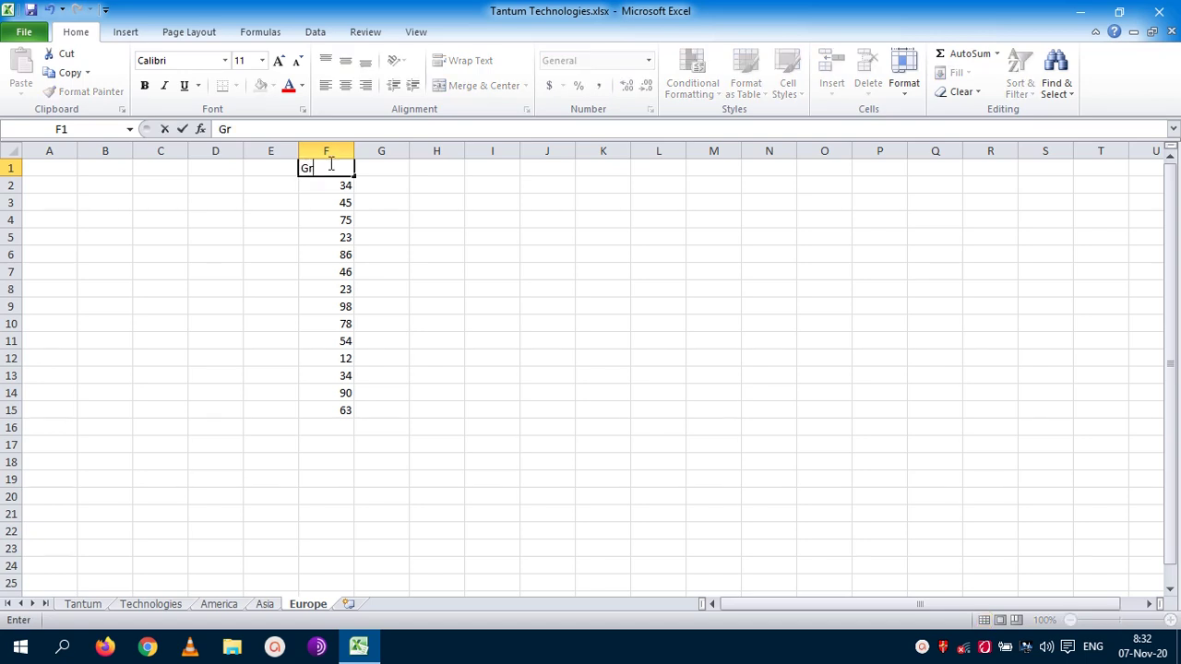
{"action": "type", "text": "ad"}
{"action": "type", "text": "ws"}
{"action": "key", "text": "BackSpace"}
{"action": "key", "text": "BackSpace"}
{"action": "type", "text": "es"}
{"action": "left_click", "coordinate": [467, 259]}
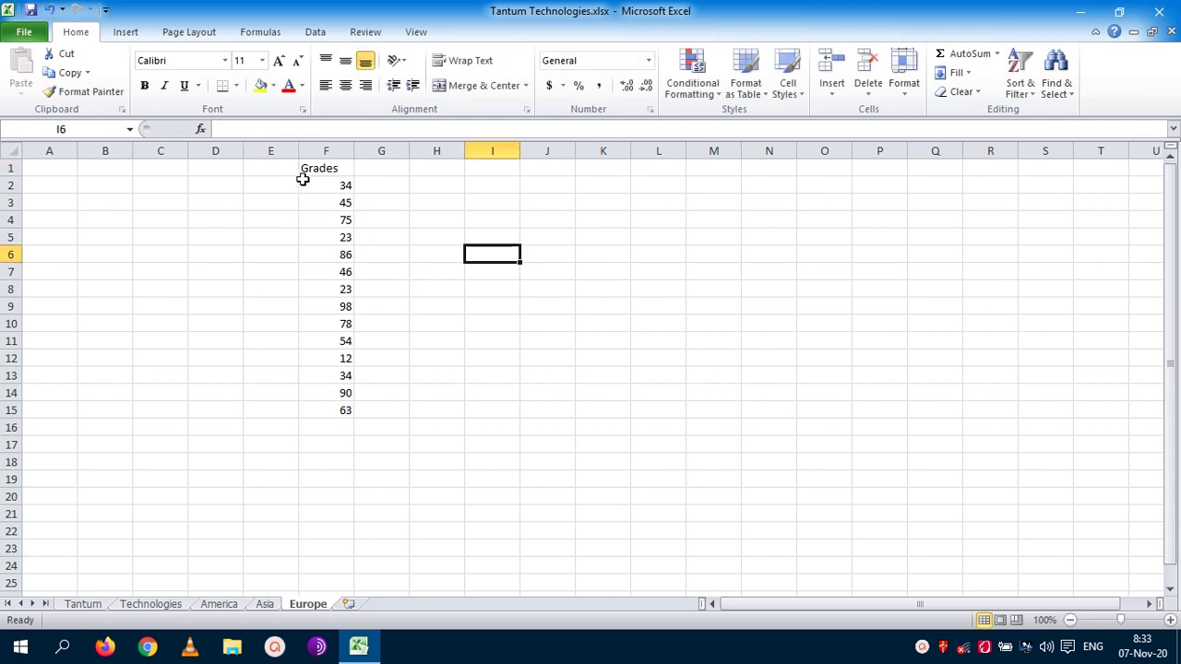
Widen column F and format cells F1 to F15 at font size 16, centred horizontally and vertically
{"action": "left_click_drag", "start_coordinate": [355, 152], "coordinate": [426, 153]}
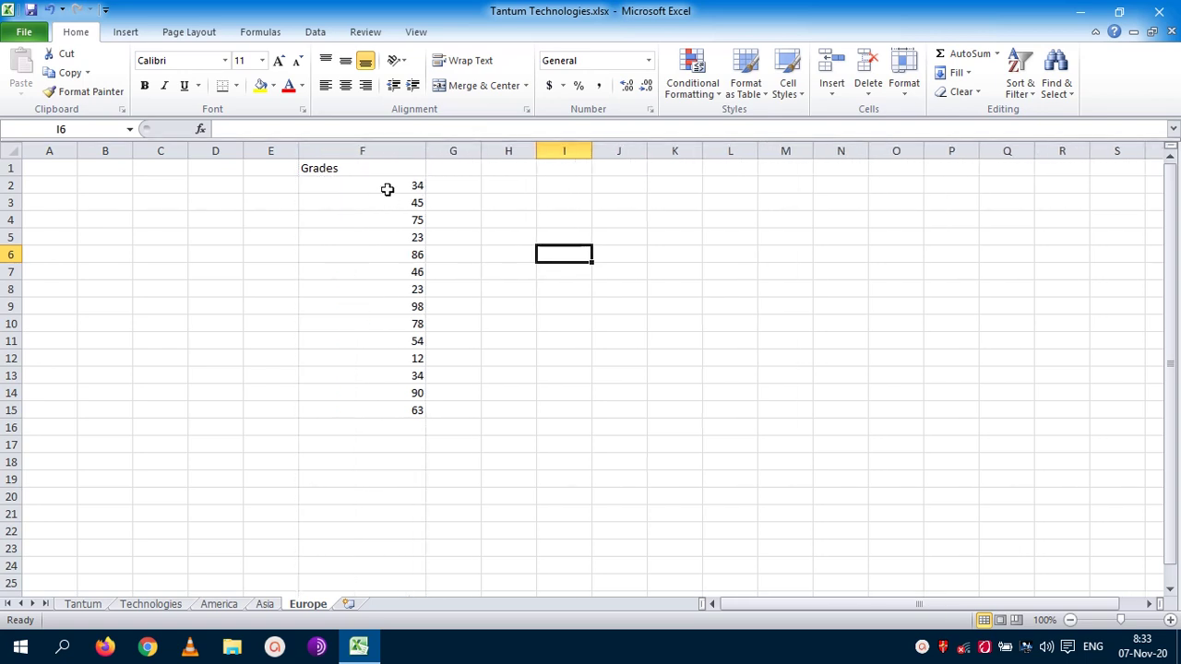
{"action": "left_click_drag", "start_coordinate": [341, 167], "coordinate": [356, 414]}
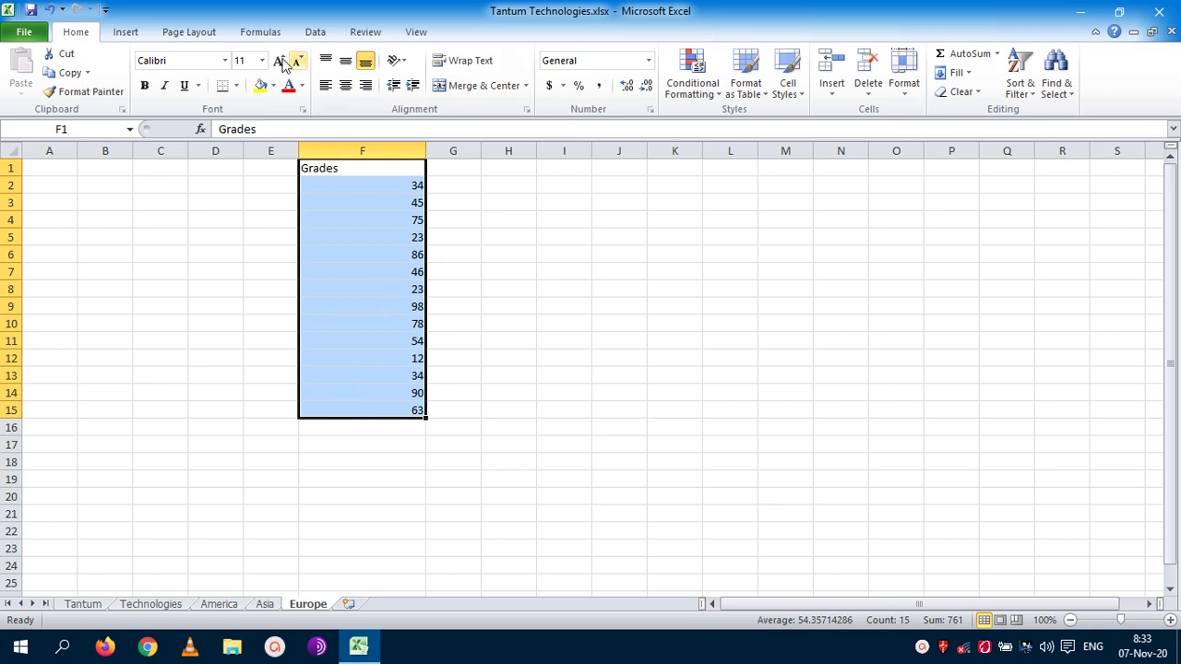
{"action": "left_click", "coordinate": [263, 60]}
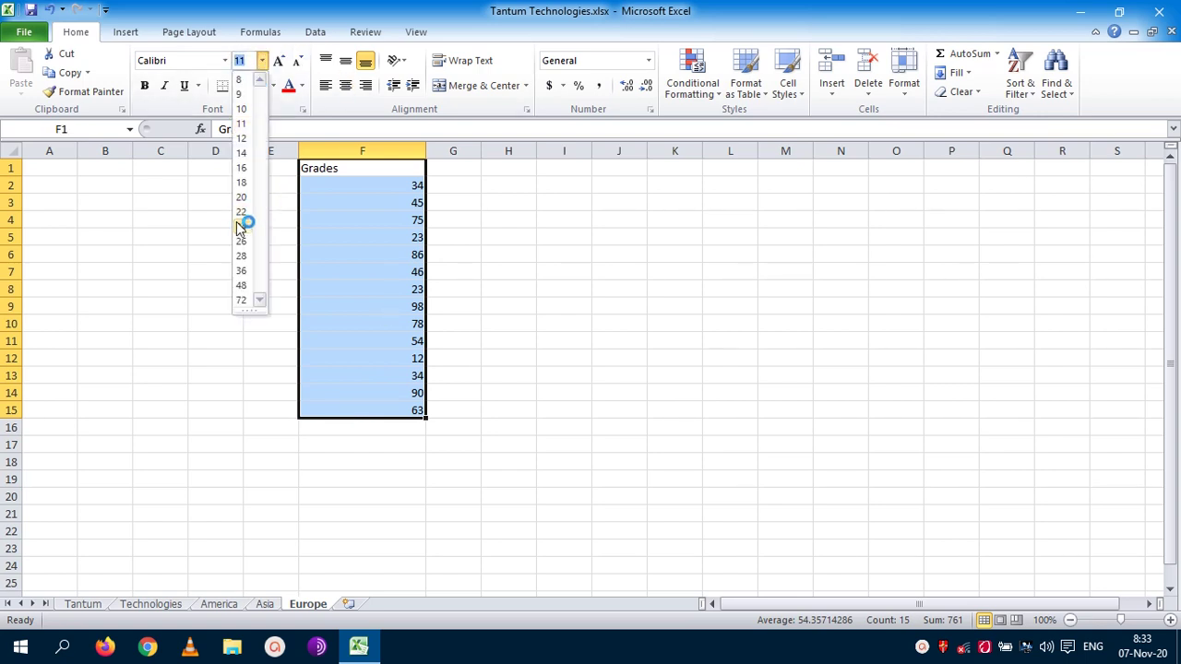
{"action": "left_click", "coordinate": [243, 167]}
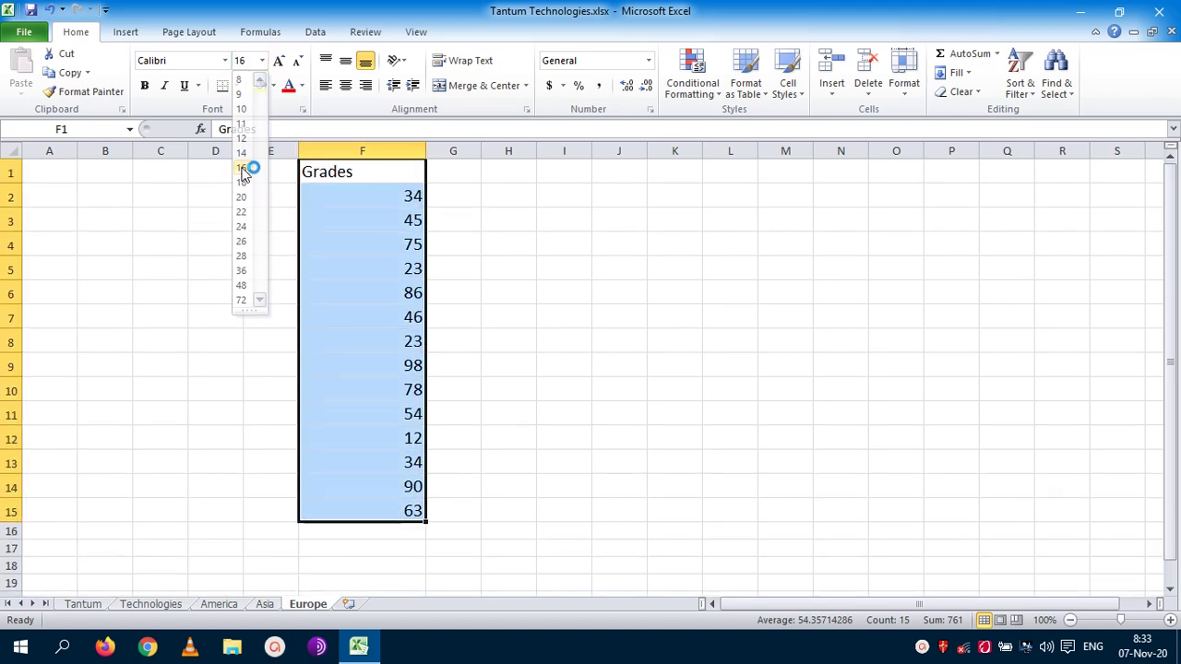
{"action": "left_click", "coordinate": [345, 61]}
{"action": "left_click", "coordinate": [345, 85]}
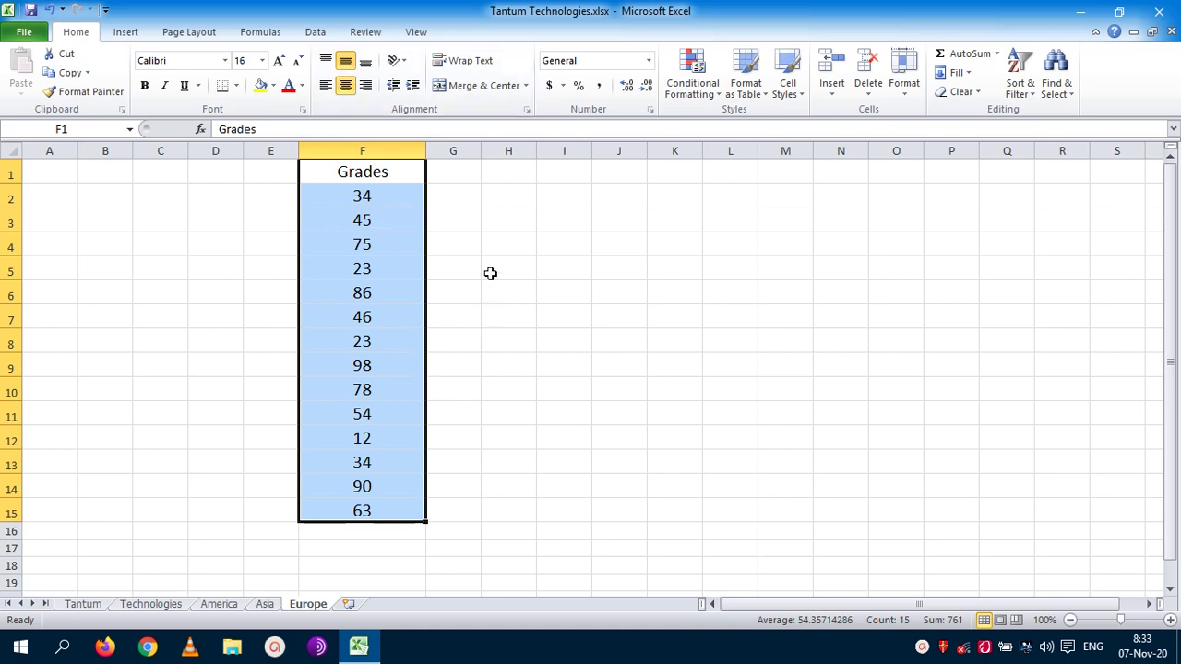
{"action": "left_click", "coordinate": [495, 241]}
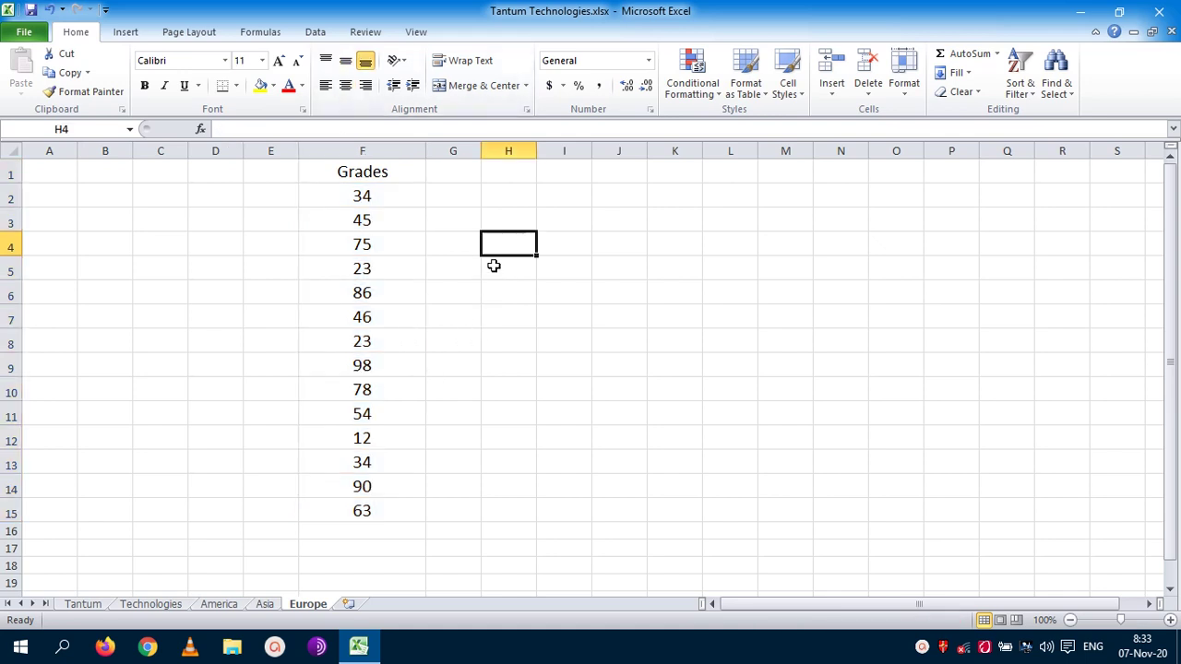
Widen column H and total the grades in cell H3 with the formula =SUM(F2:F15)
{"action": "left_click_drag", "start_coordinate": [537, 151], "coordinate": [637, 148]}
{"action": "left_click", "coordinate": [581, 193]}
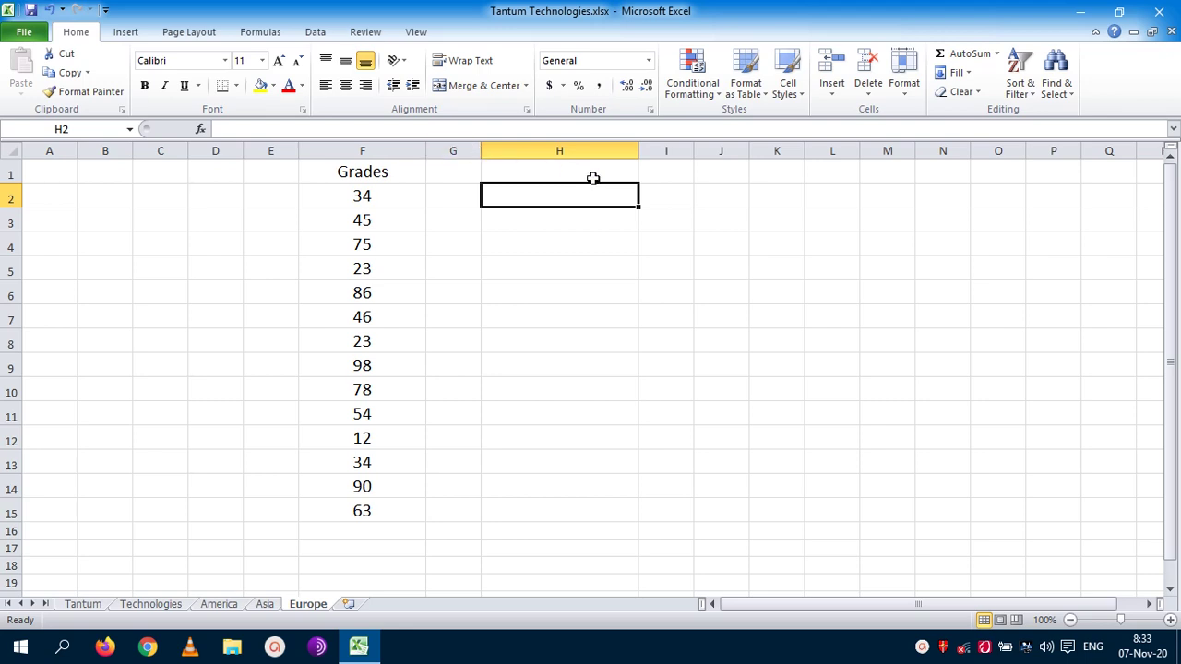
{"action": "left_click_drag", "start_coordinate": [318, 191], "coordinate": [401, 512]}
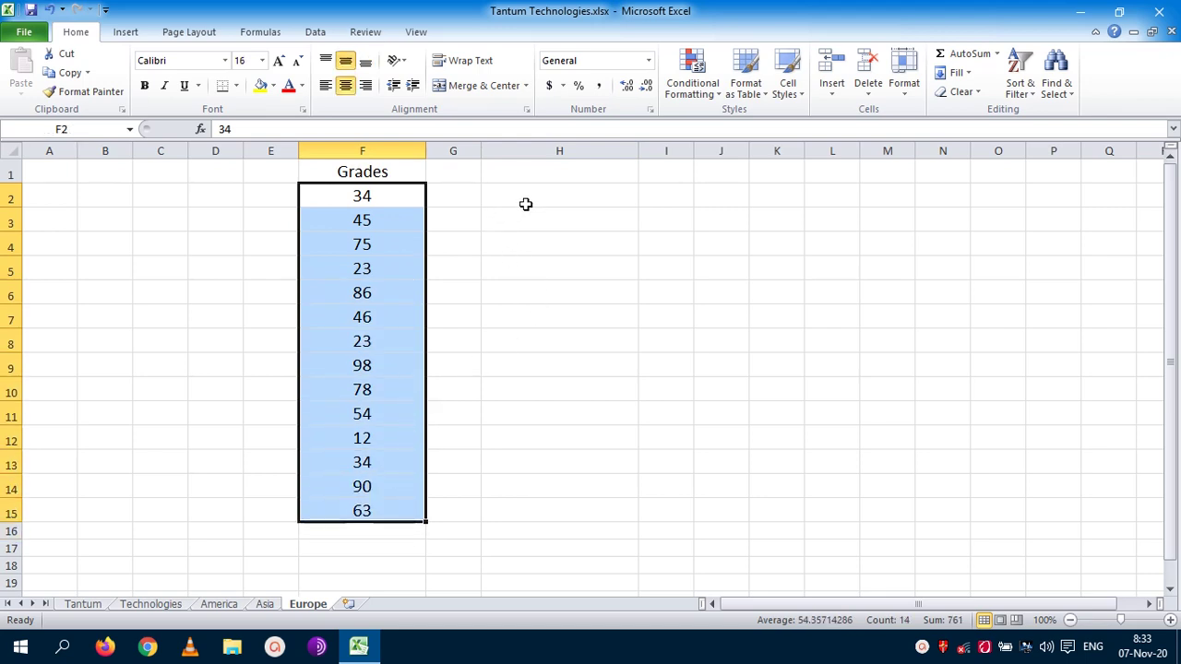
{"action": "left_click", "coordinate": [525, 203]}
{"action": "left_click", "coordinate": [531, 224]}
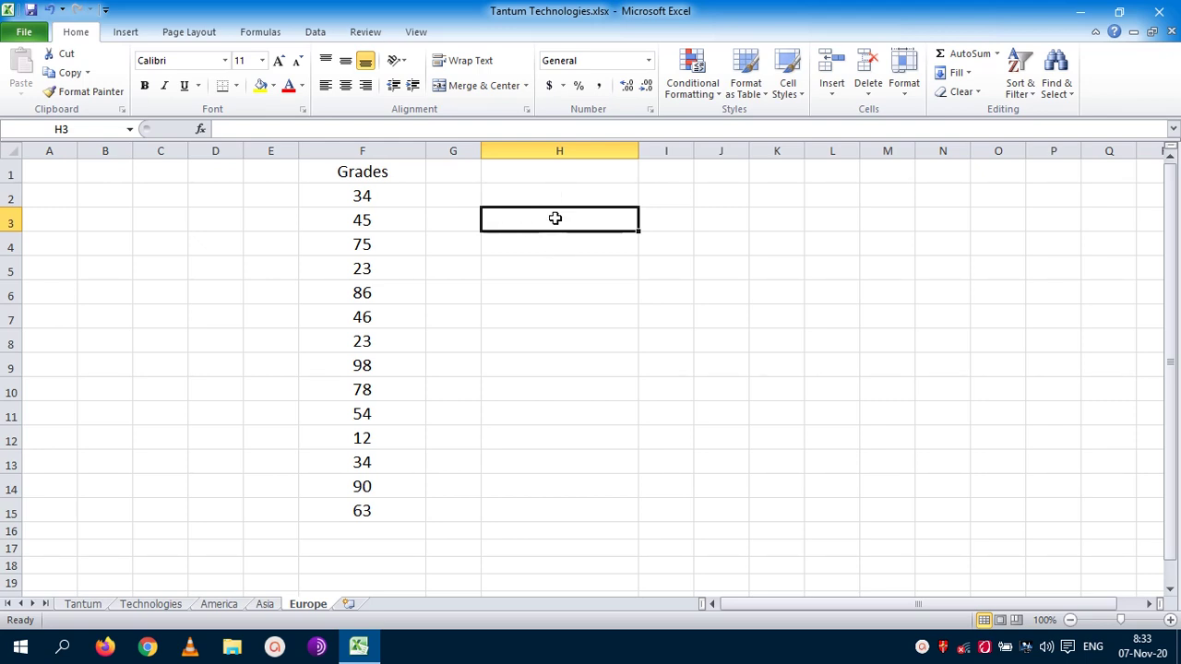
{"action": "type", "text": "="}
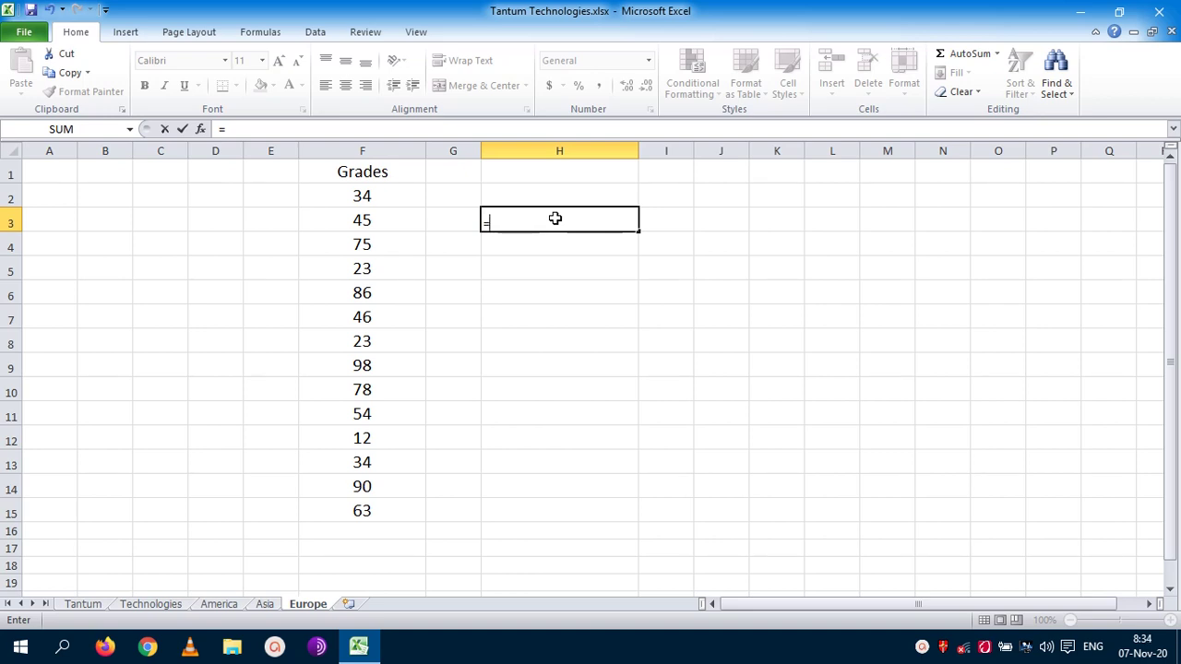
{"action": "key", "text": "BackSpace"}
{"action": "type", "text": "SUM"}
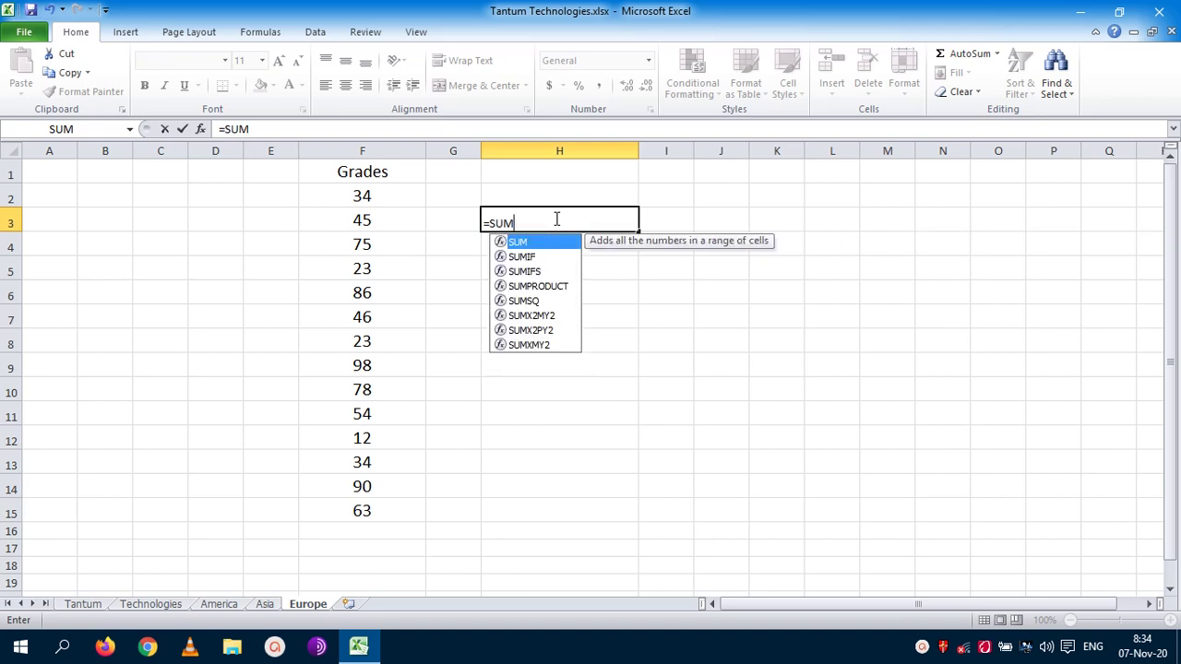
{"action": "type", "text": "("}
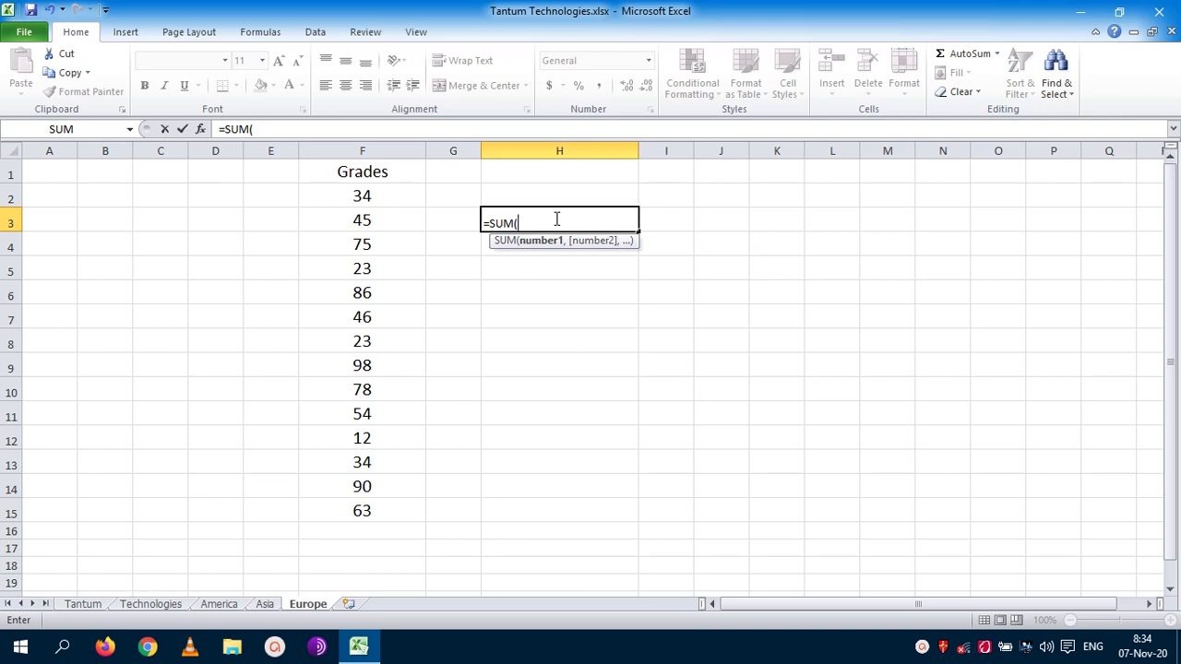
{"action": "left_click_drag", "start_coordinate": [355, 195], "coordinate": [357, 510]}
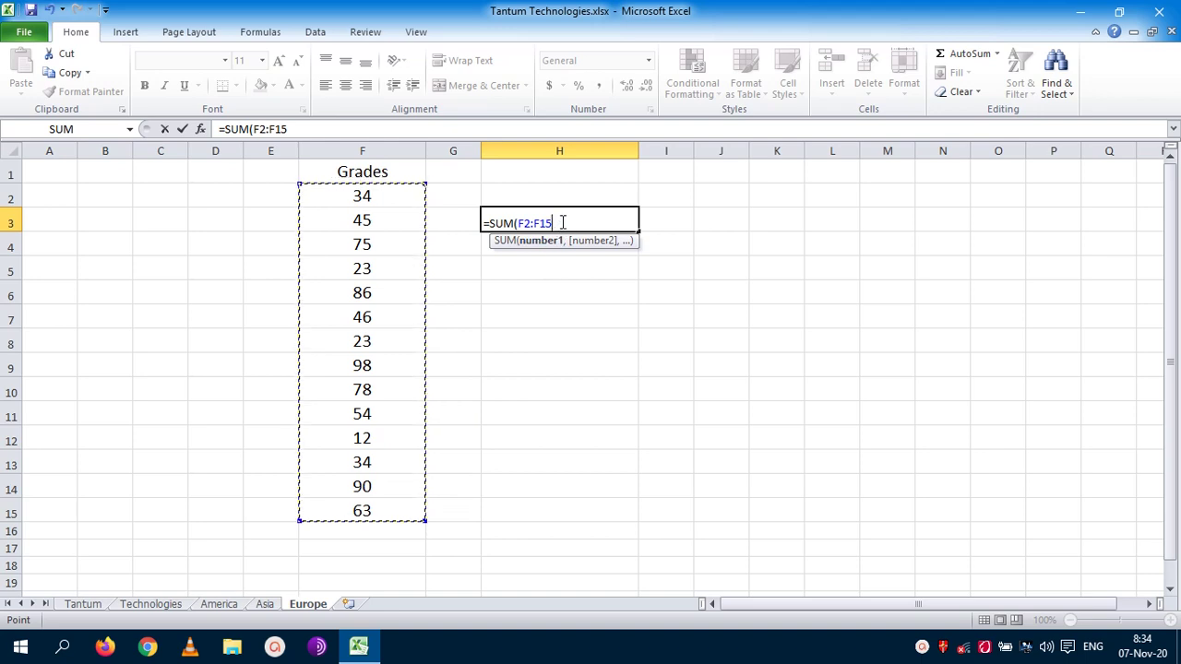
{"action": "type", "text": ")"}
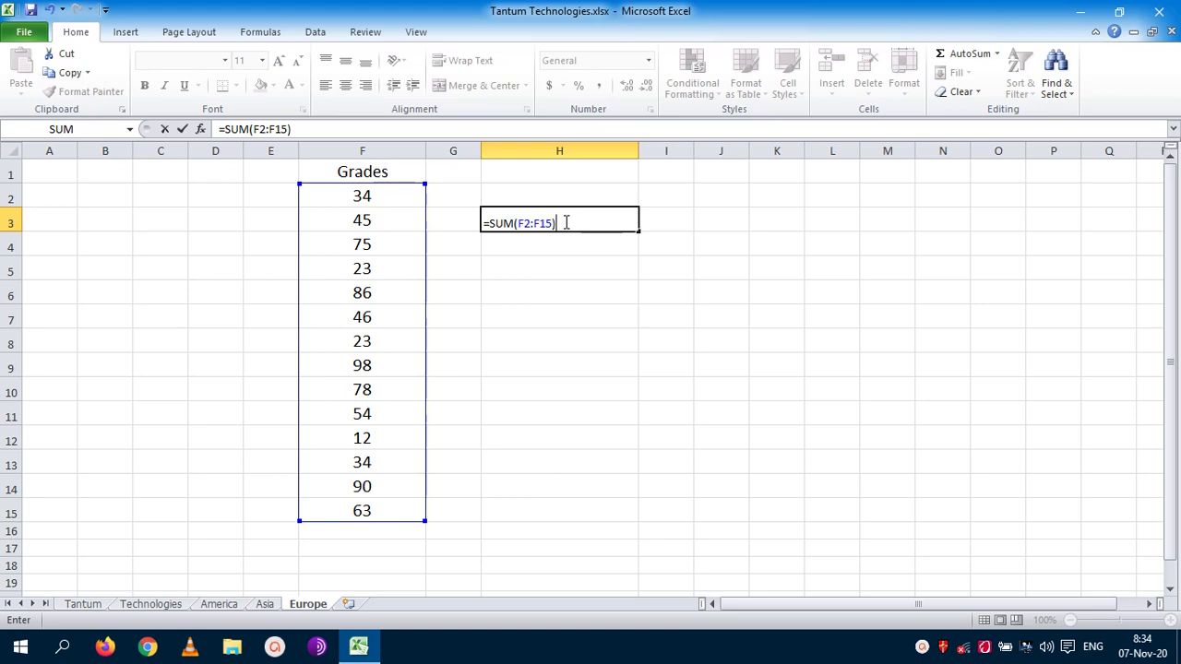
{"action": "key", "text": "Return"}
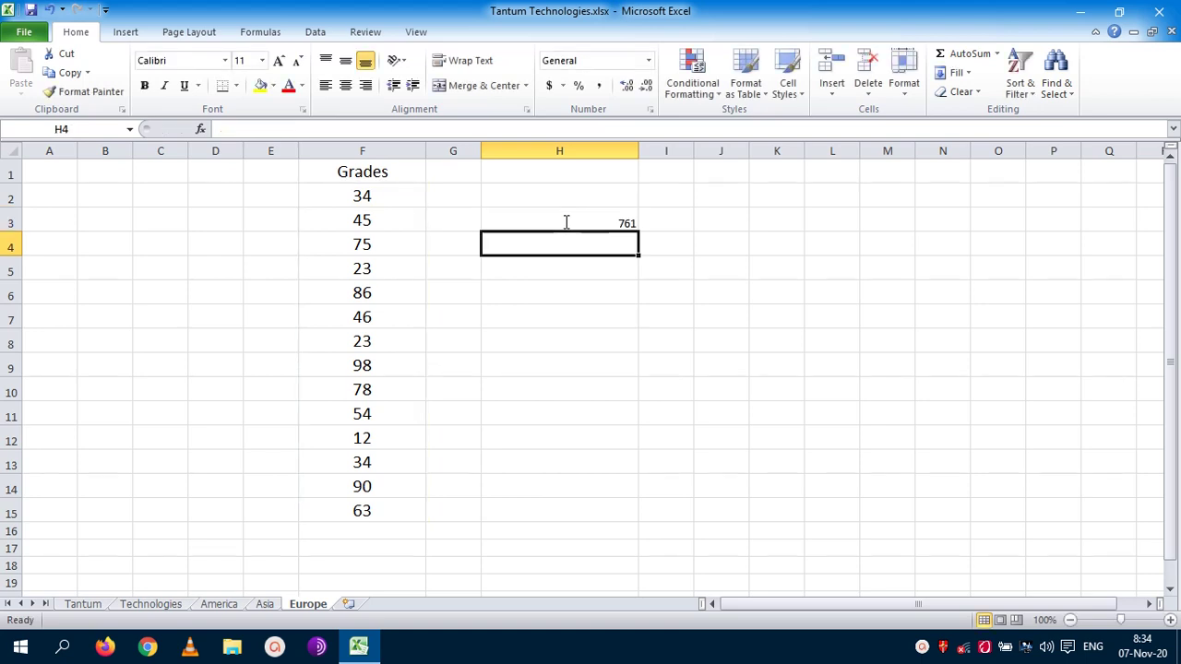
Inspect the formula behind the total in H3 and compare it with the plain value in F4
{"action": "left_click", "coordinate": [562, 221]}
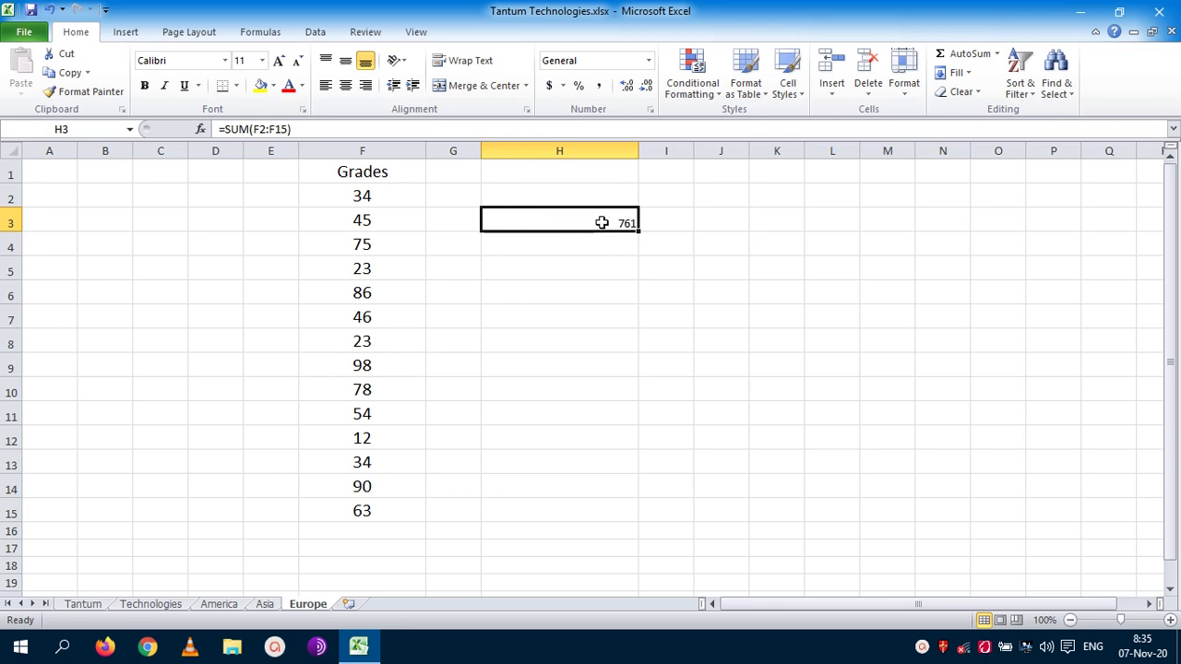
{"action": "left_click", "coordinate": [591, 292]}
{"action": "left_click", "coordinate": [391, 253]}
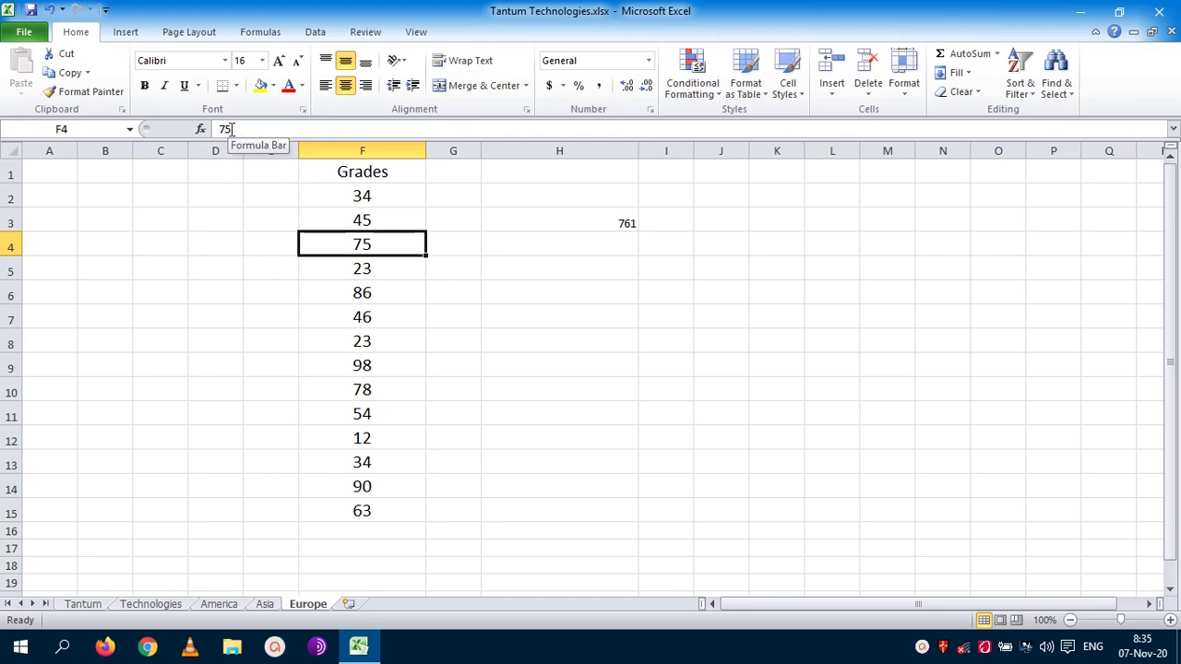
{"action": "left_click", "coordinate": [604, 223]}
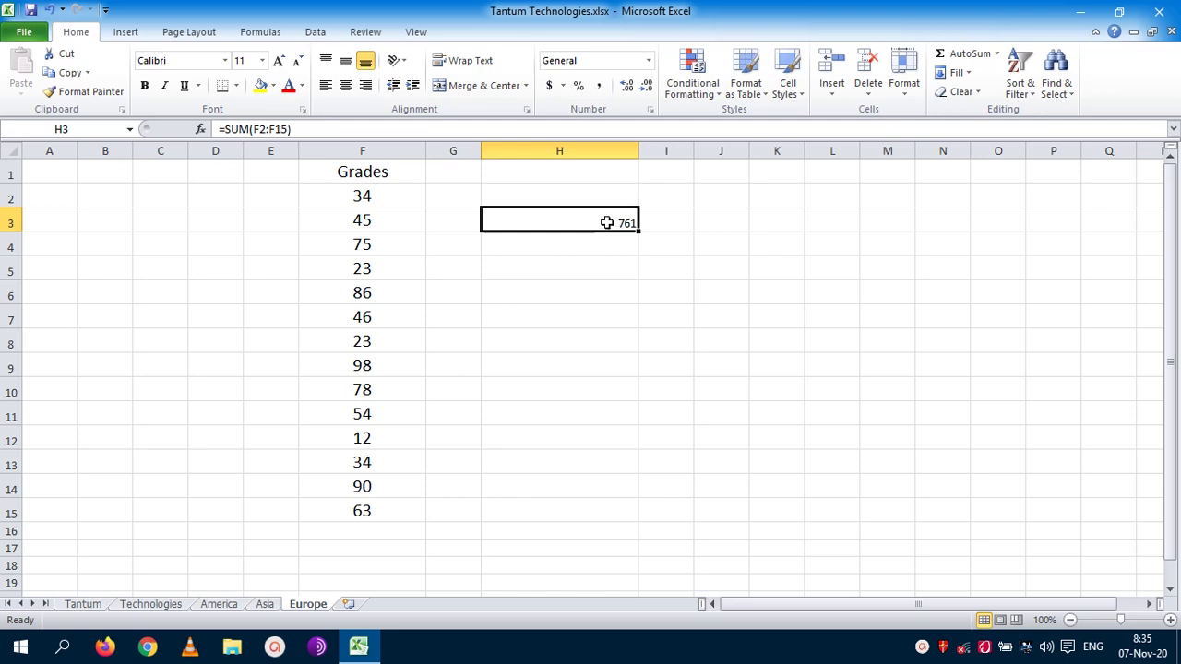
{"action": "left_click", "coordinate": [596, 242]}
{"action": "left_click", "coordinate": [595, 224]}
Change the grade in cell F5 to 24 and the grade in cell F8 to 79
{"action": "left_click", "coordinate": [366, 272]}
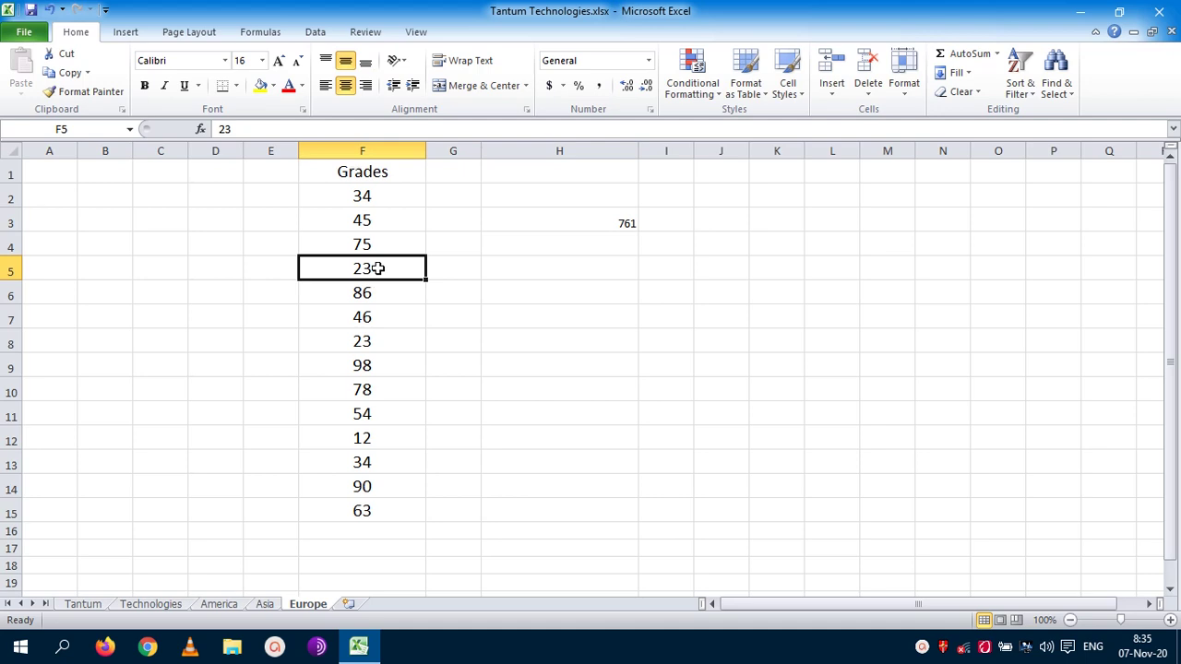
{"action": "double_click", "coordinate": [378, 269]}
{"action": "key", "text": "BackSpace"}
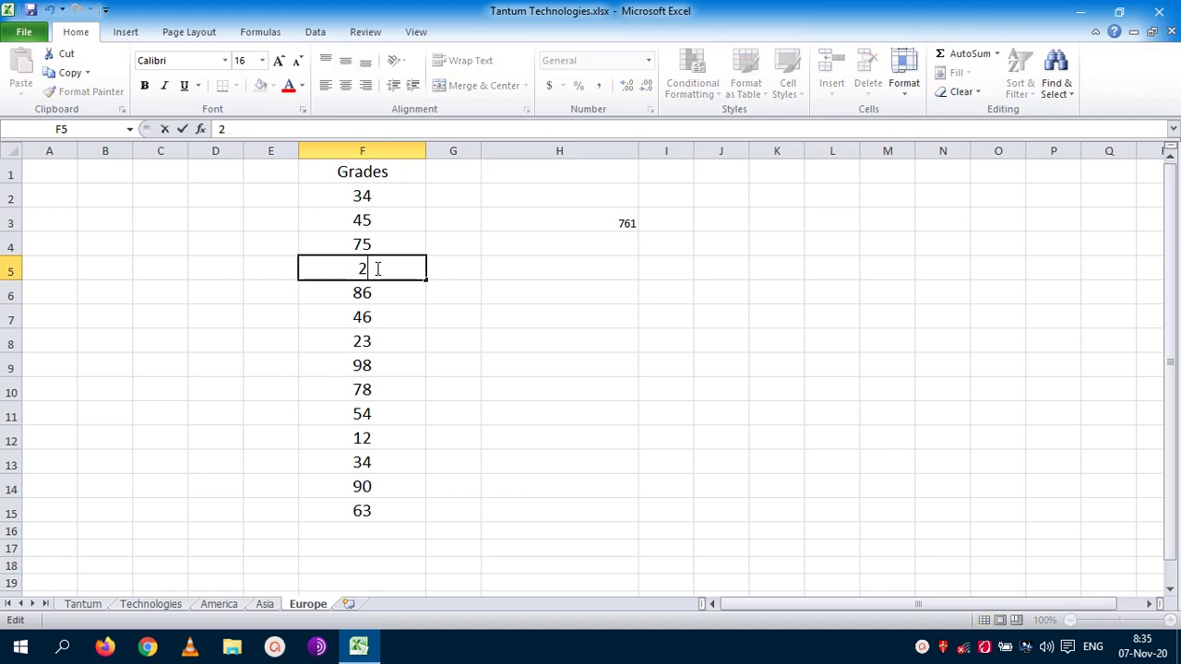
{"action": "type", "text": "4"}
{"action": "key", "text": "Return"}
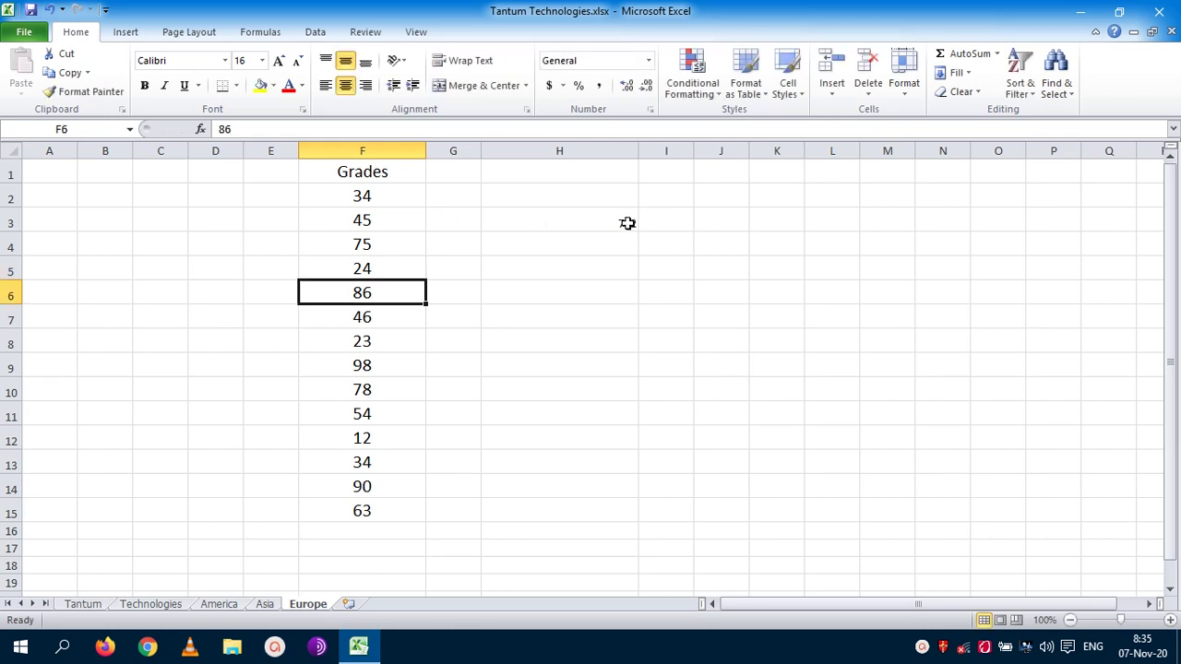
{"action": "left_click", "coordinate": [367, 342]}
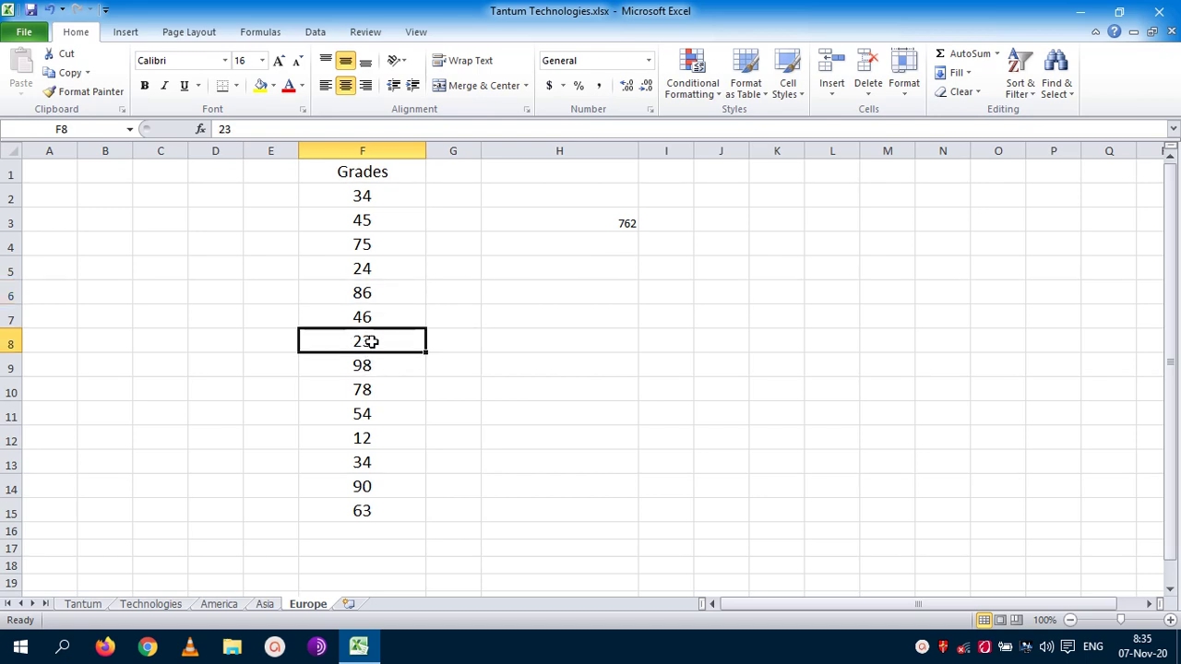
{"action": "type", "text": "79"}
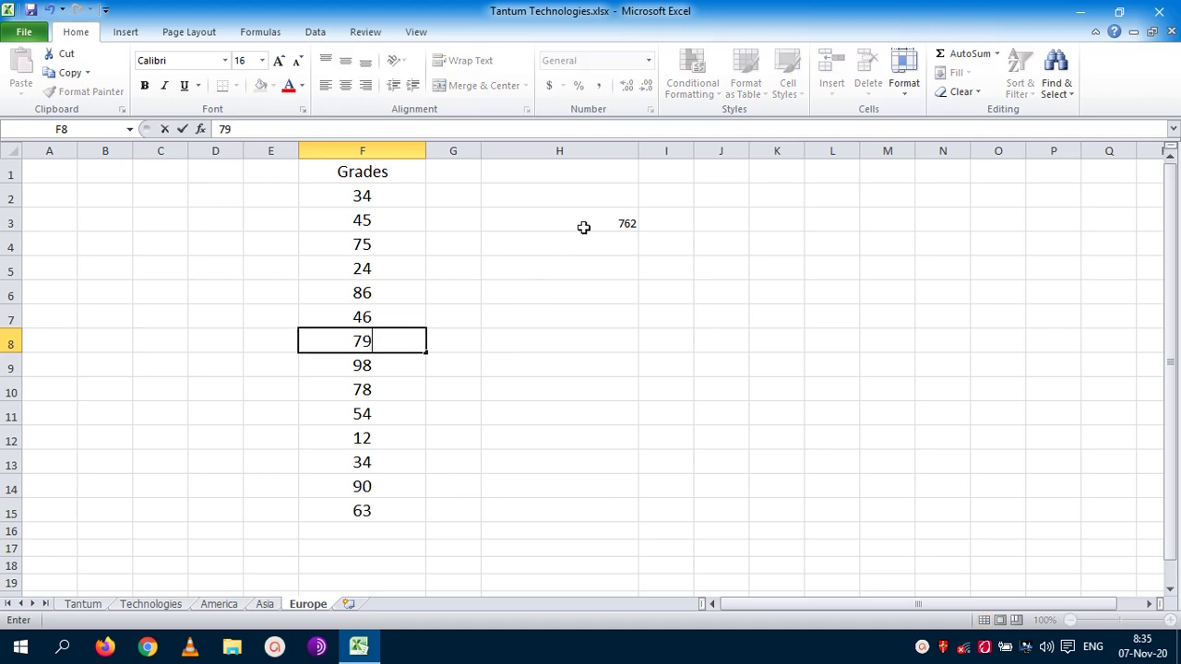
{"action": "key", "text": "Return"}
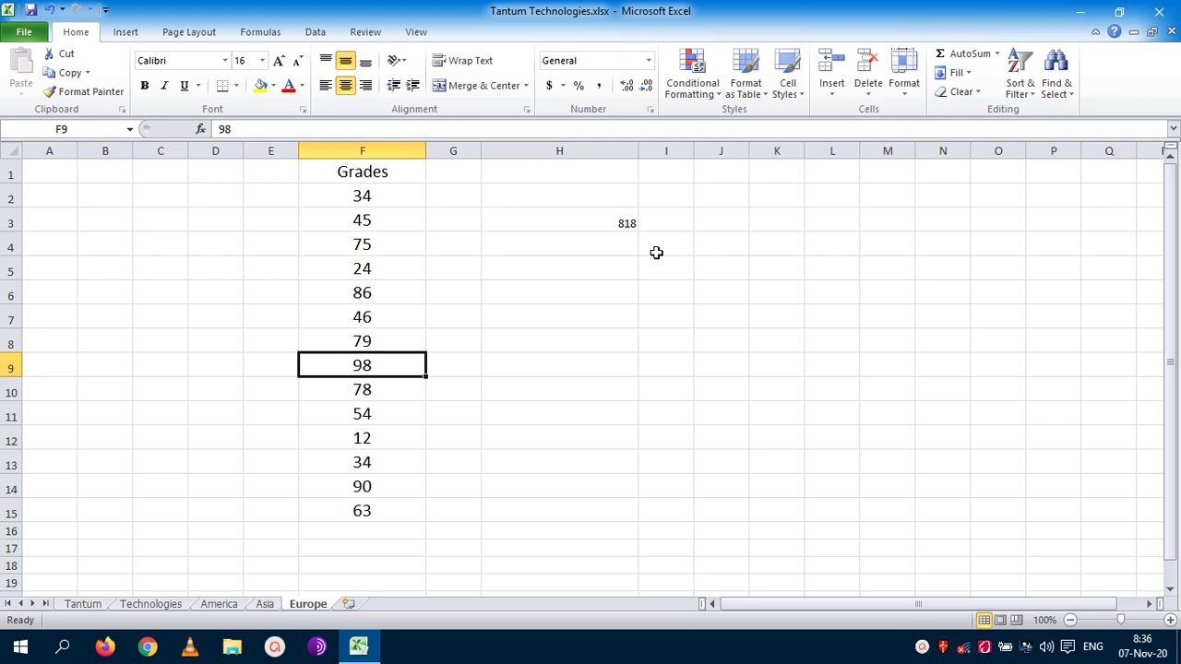
Label the grade total by entering "Addition" in cell H2
{"action": "left_click", "coordinate": [576, 191]}
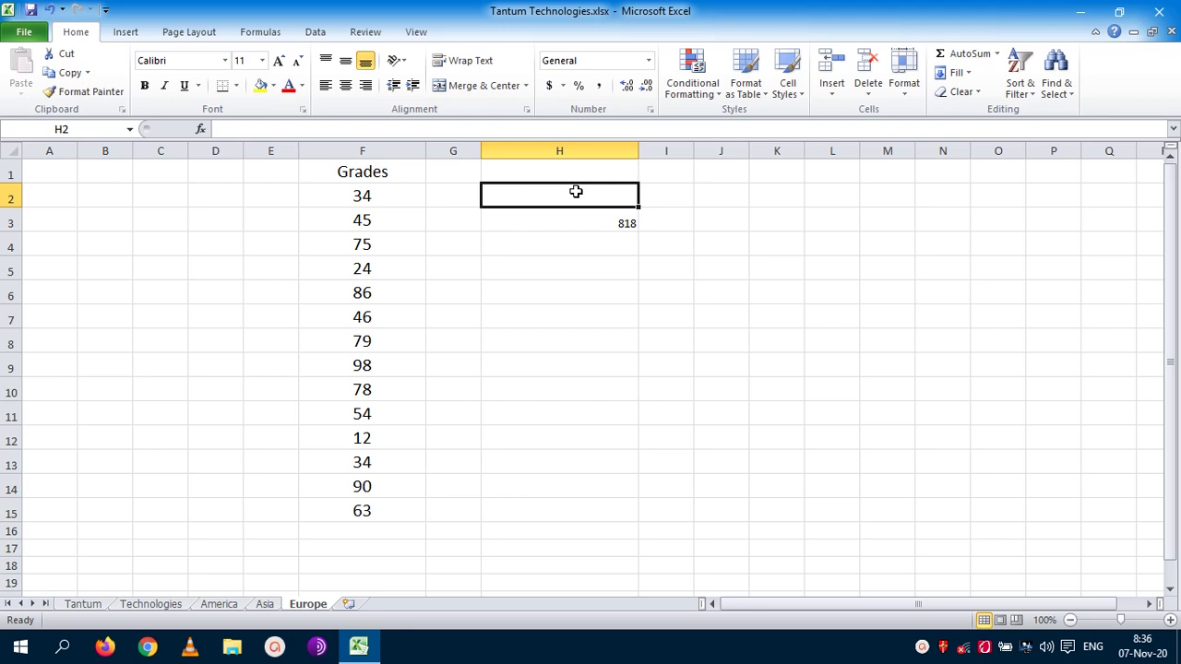
{"action": "type", "text": "Ad"}
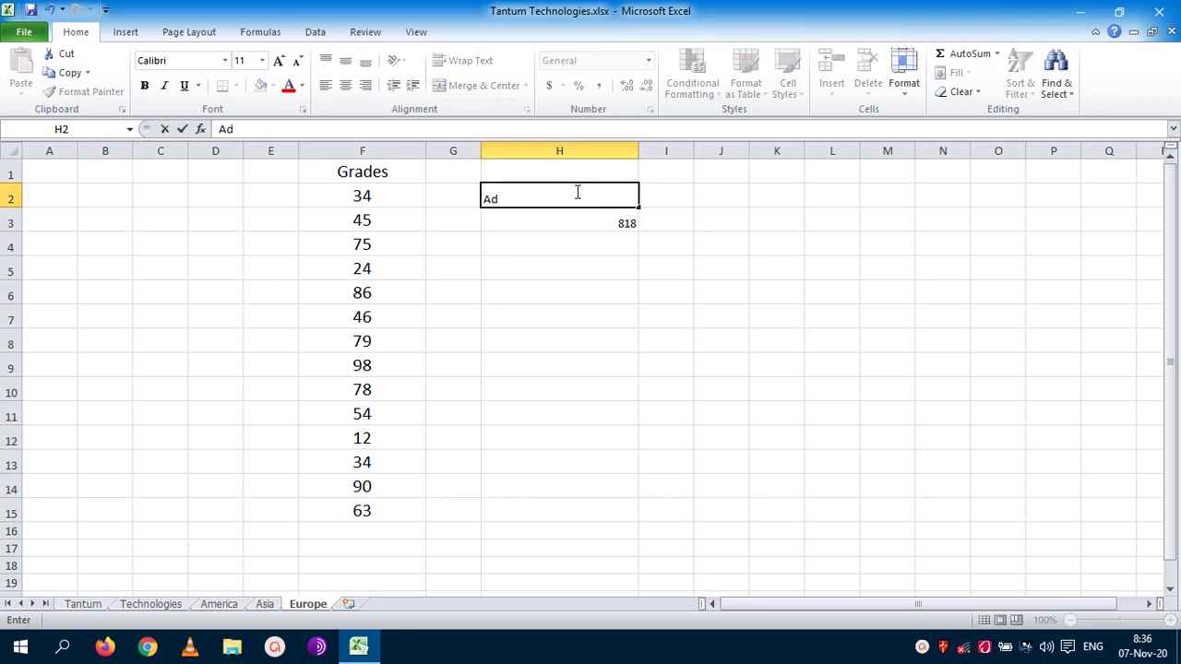
{"action": "type", "text": "dition"}
Widen column J and enter the label "Substraction" in cell J2
{"action": "left_click", "coordinate": [705, 192]}
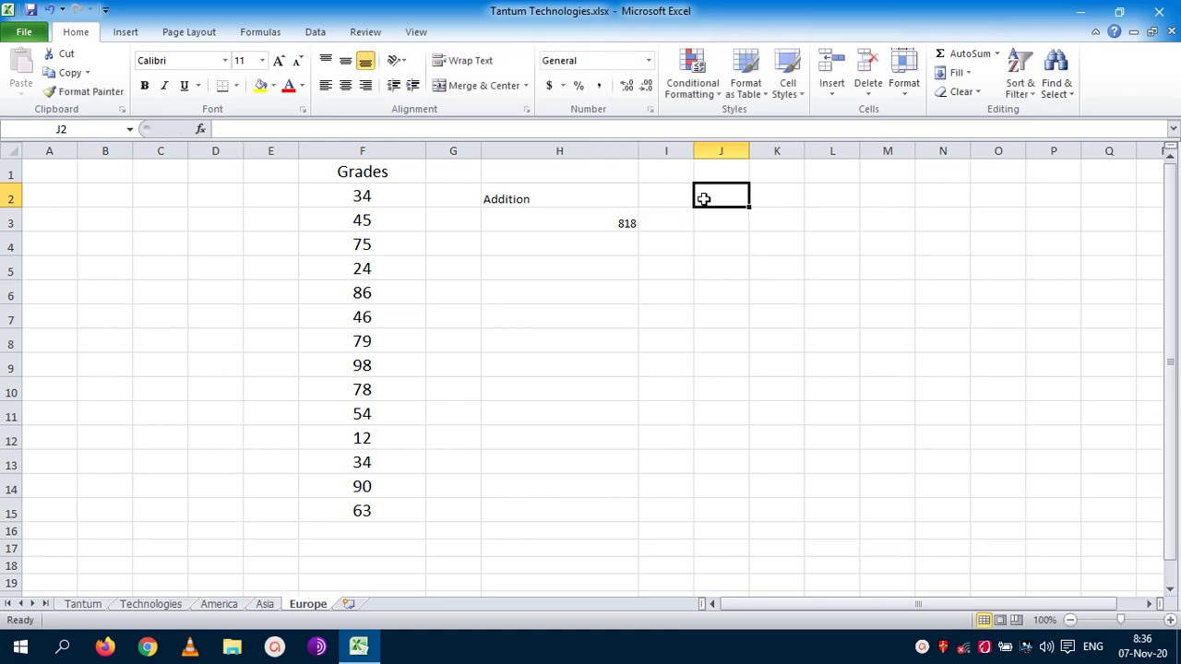
{"action": "left_click_drag", "start_coordinate": [749, 151], "coordinate": [876, 152]}
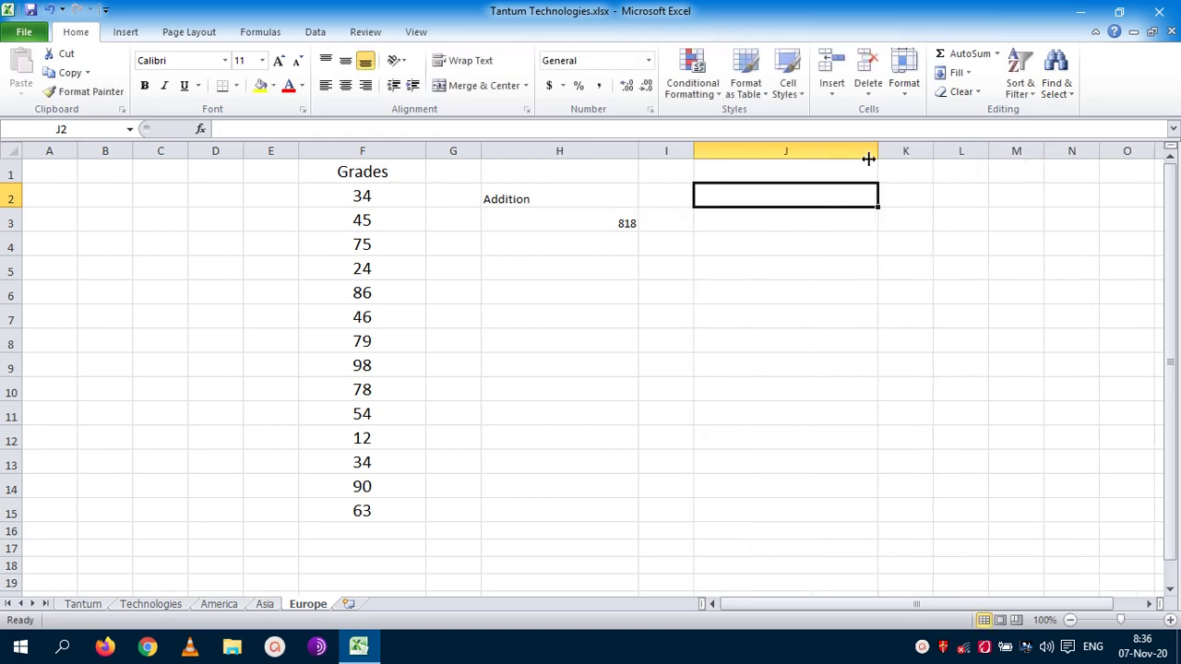
{"action": "type", "text": "Sub"}
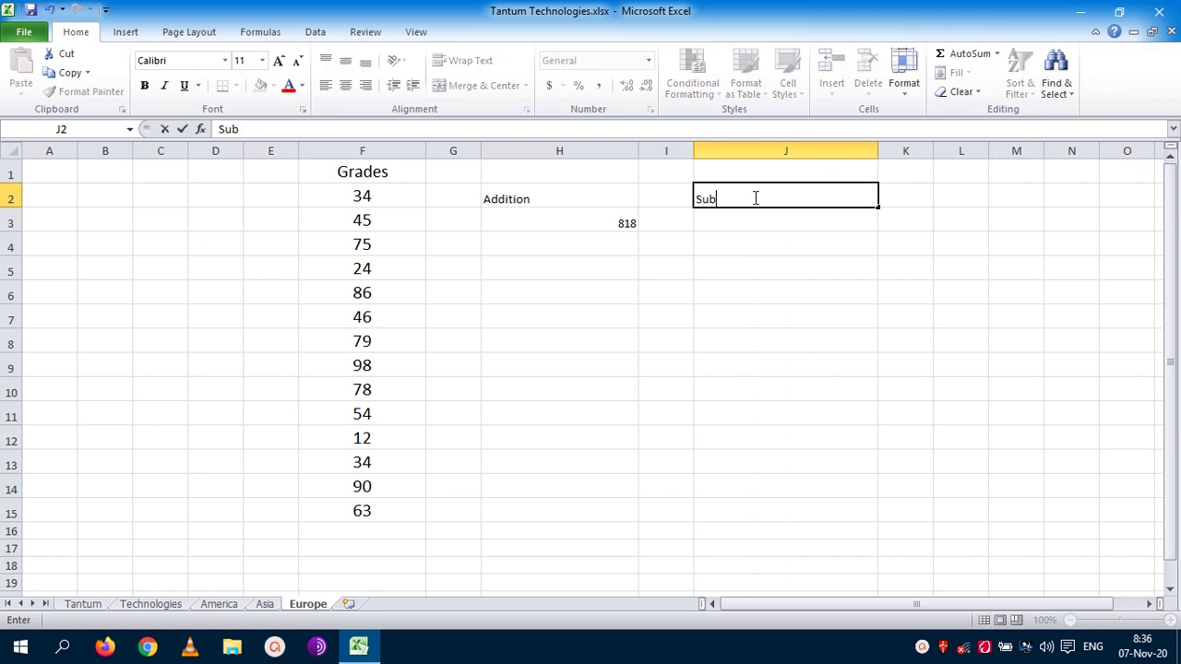
{"action": "type", "text": "straction"}
Enter the formula =F6-F12 in cell J3 under the "Substraction" label and check the result cell's formula
{"action": "left_click", "coordinate": [716, 221]}
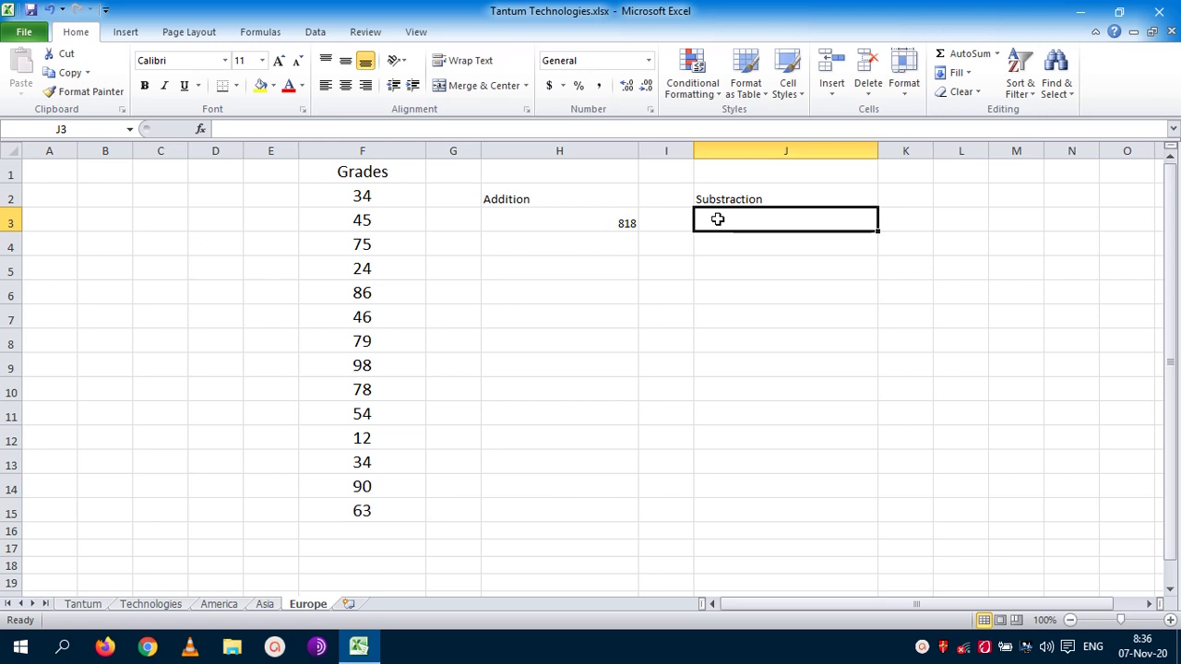
{"action": "type", "text": "="}
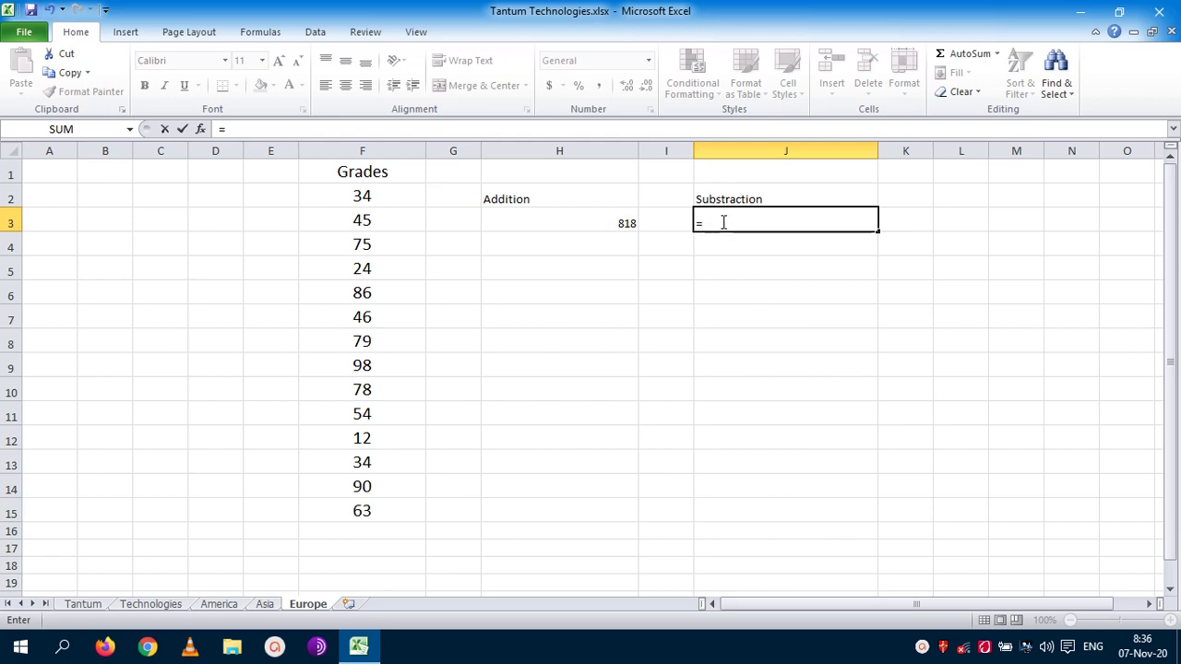
{"action": "left_click", "coordinate": [366, 293]}
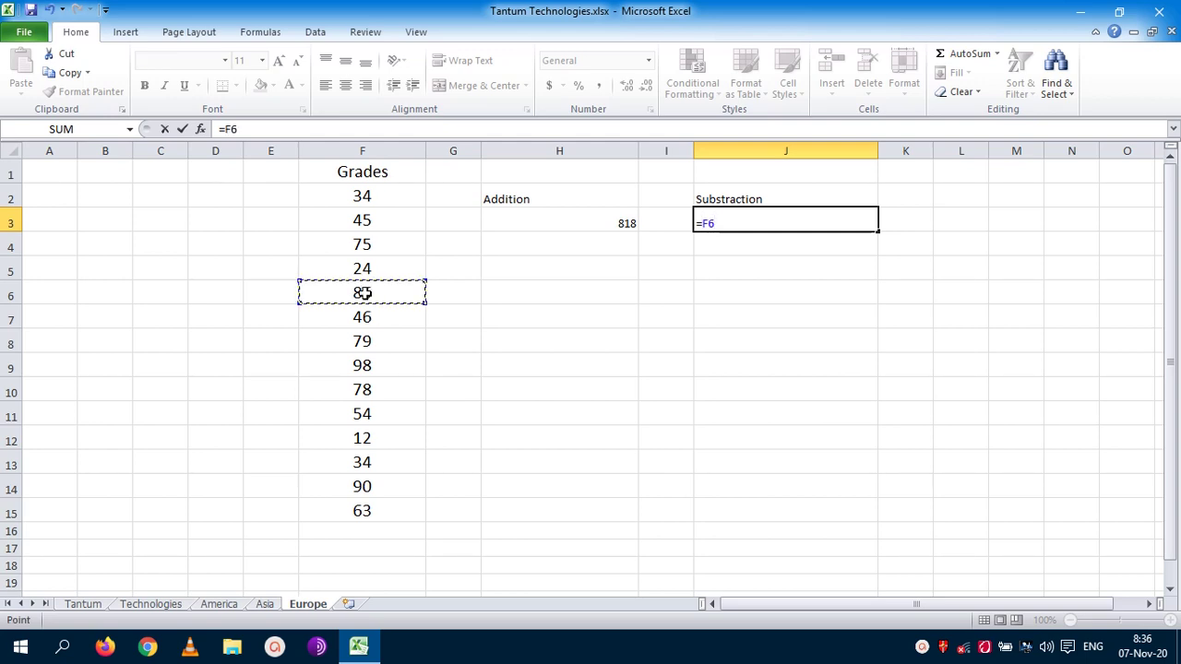
{"action": "type", "text": "-"}
{"action": "left_click", "coordinate": [364, 435]}
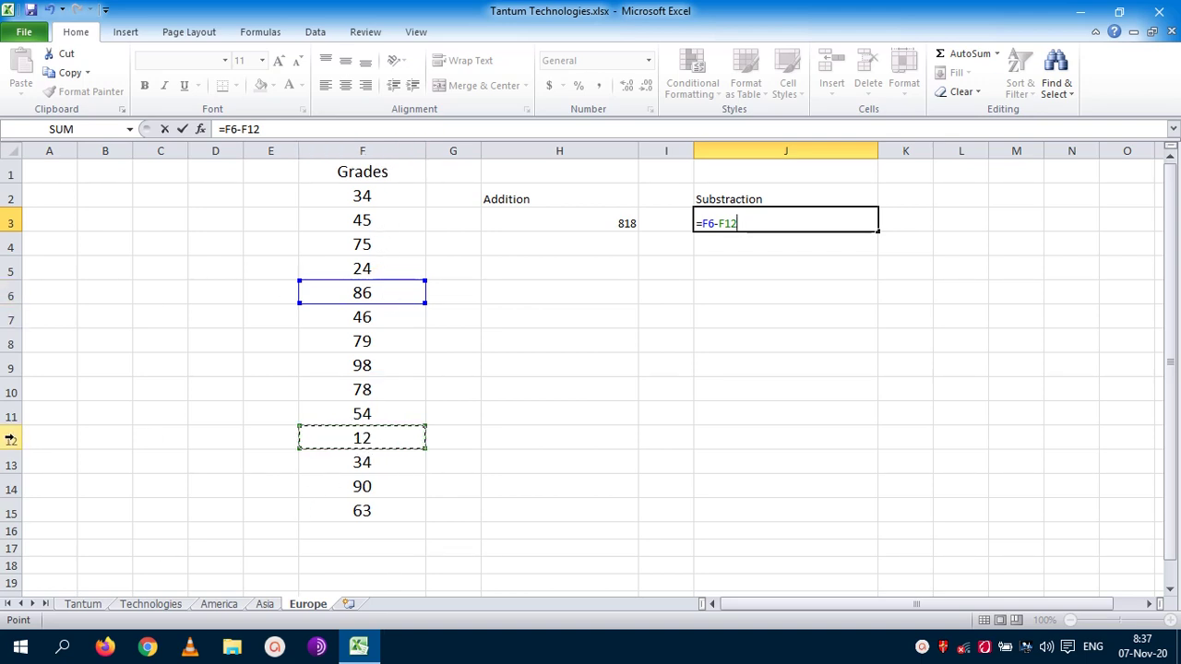
{"action": "key", "text": "Return"}
{"action": "left_click", "coordinate": [791, 222]}
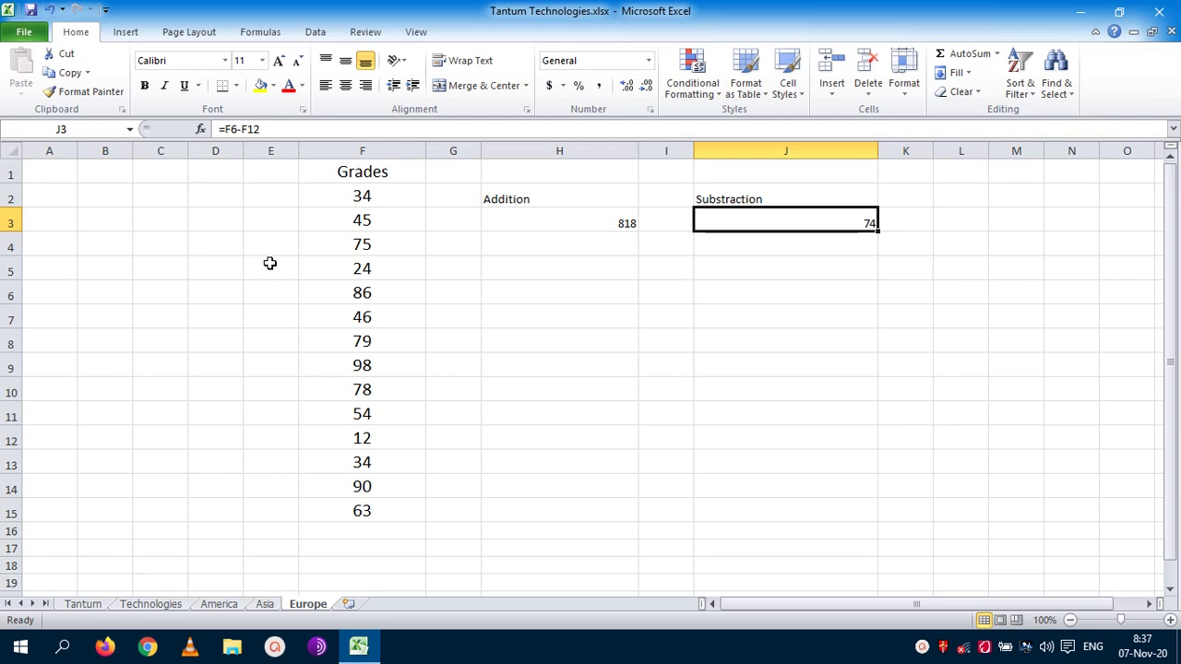
Change the grade in cell F6 to 90
{"action": "left_click", "coordinate": [354, 294]}
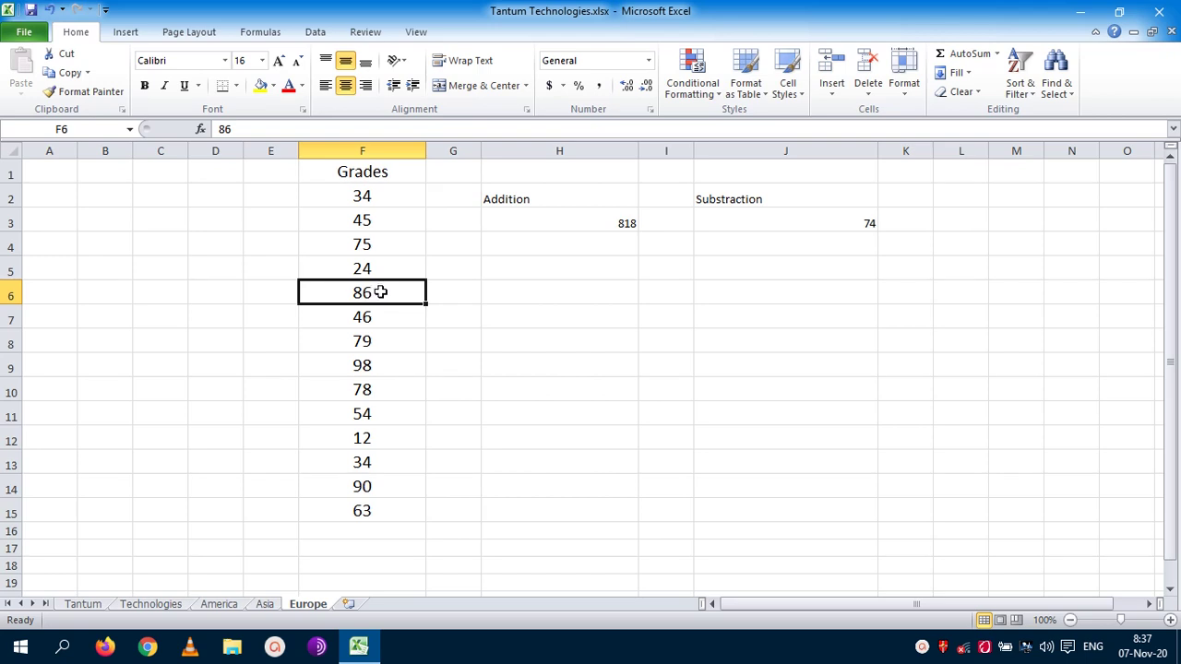
{"action": "double_click", "coordinate": [381, 293]}
{"action": "key", "text": "BackSpace"}
{"action": "key", "text": "BackSpace"}
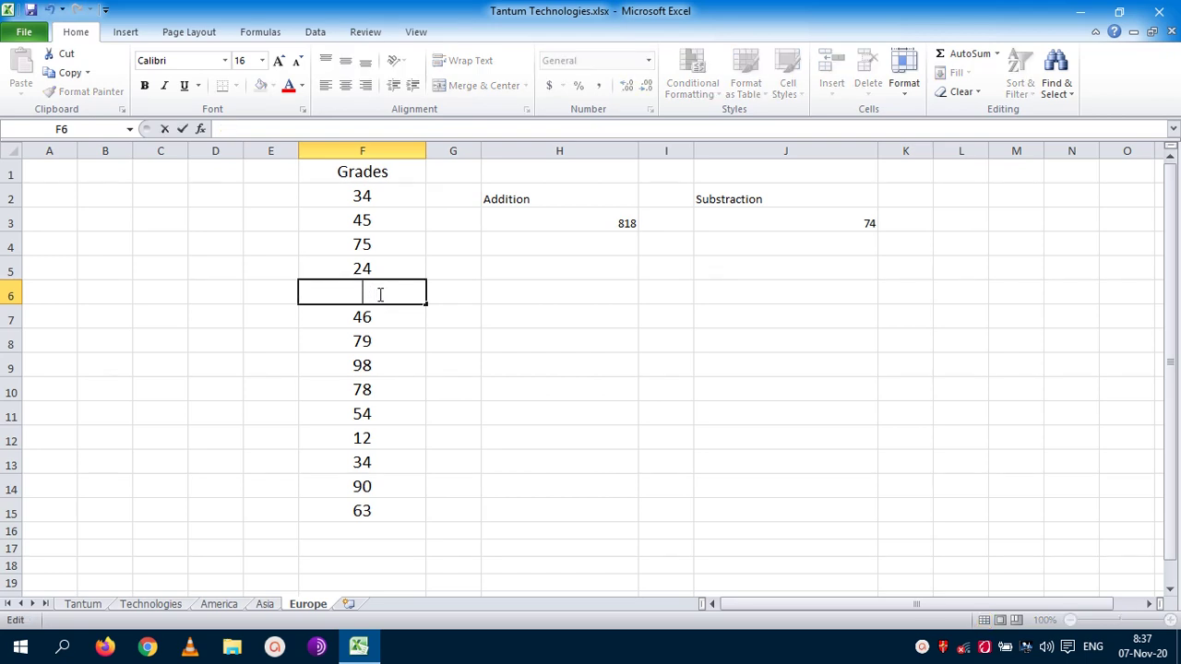
{"action": "type", "text": "90"}
{"action": "key", "text": "Return"}
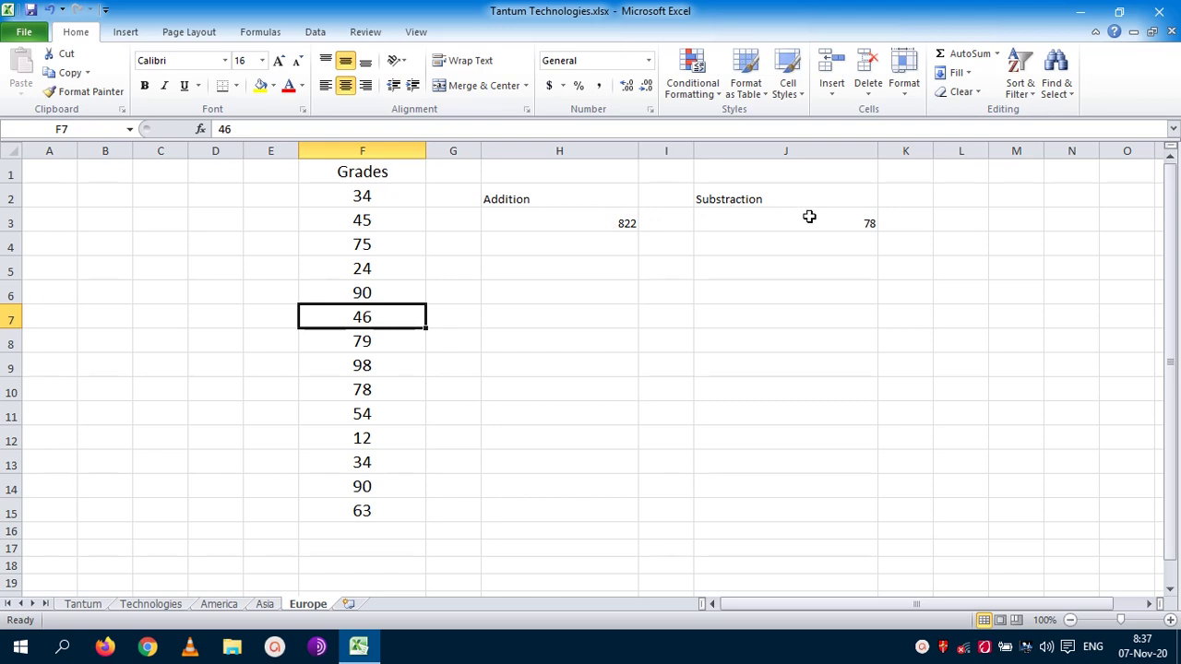
Enter the label "Average" in cell J6
{"action": "left_click", "coordinate": [709, 295]}
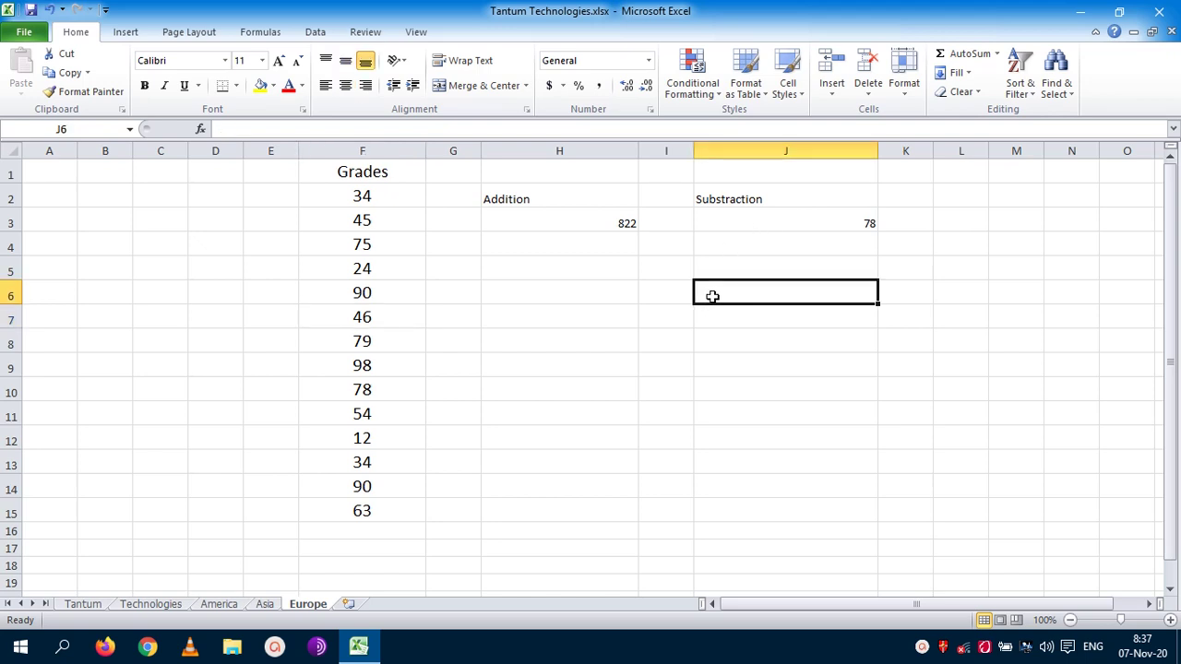
{"action": "type", "text": "ve"}
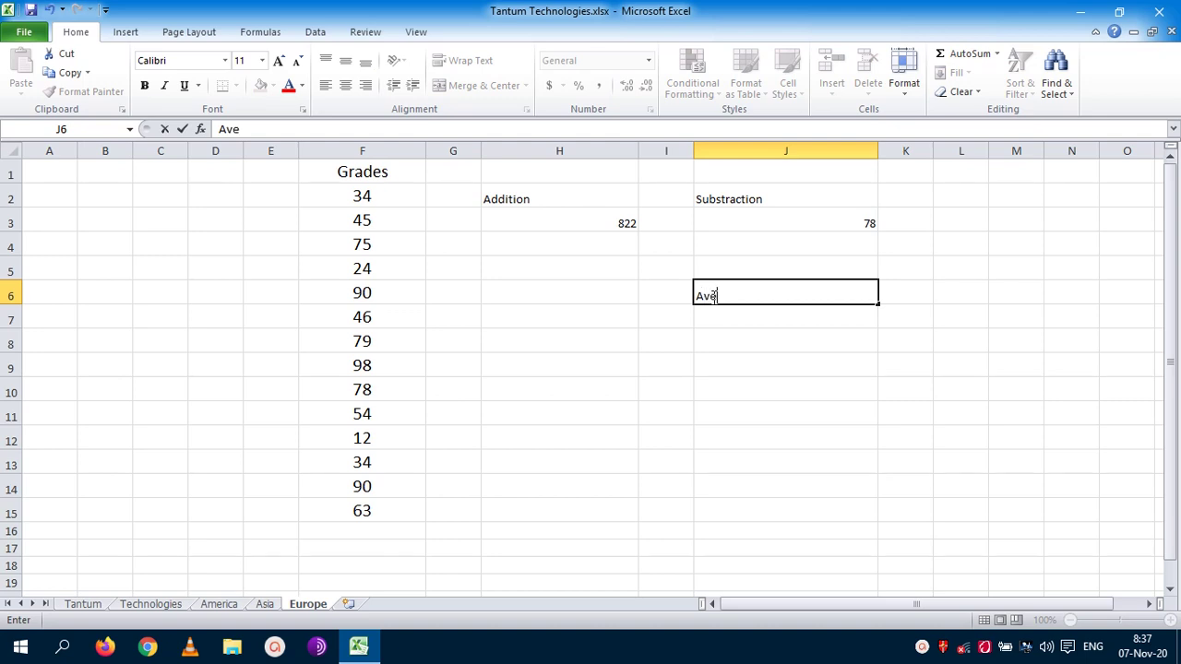
{"action": "type", "text": "rage"}
{"action": "left_click", "coordinate": [726, 340]}
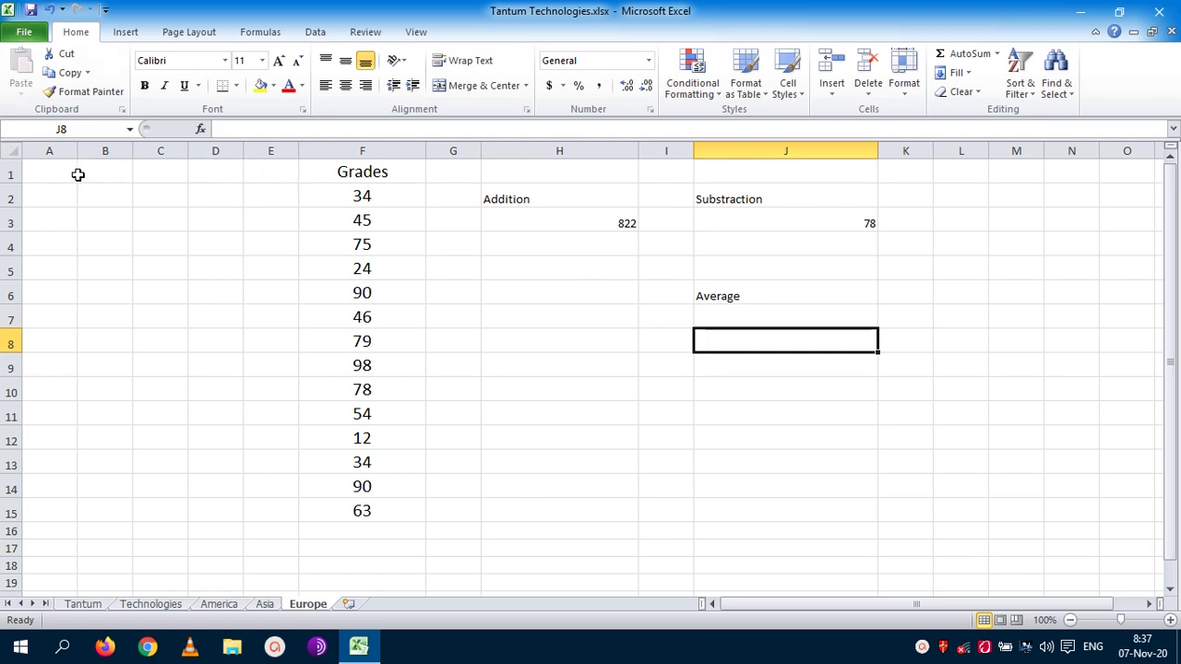
Set the font size of the range A1:N19 to 18
{"action": "left_click_drag", "start_coordinate": [51, 173], "coordinate": [1061, 581]}
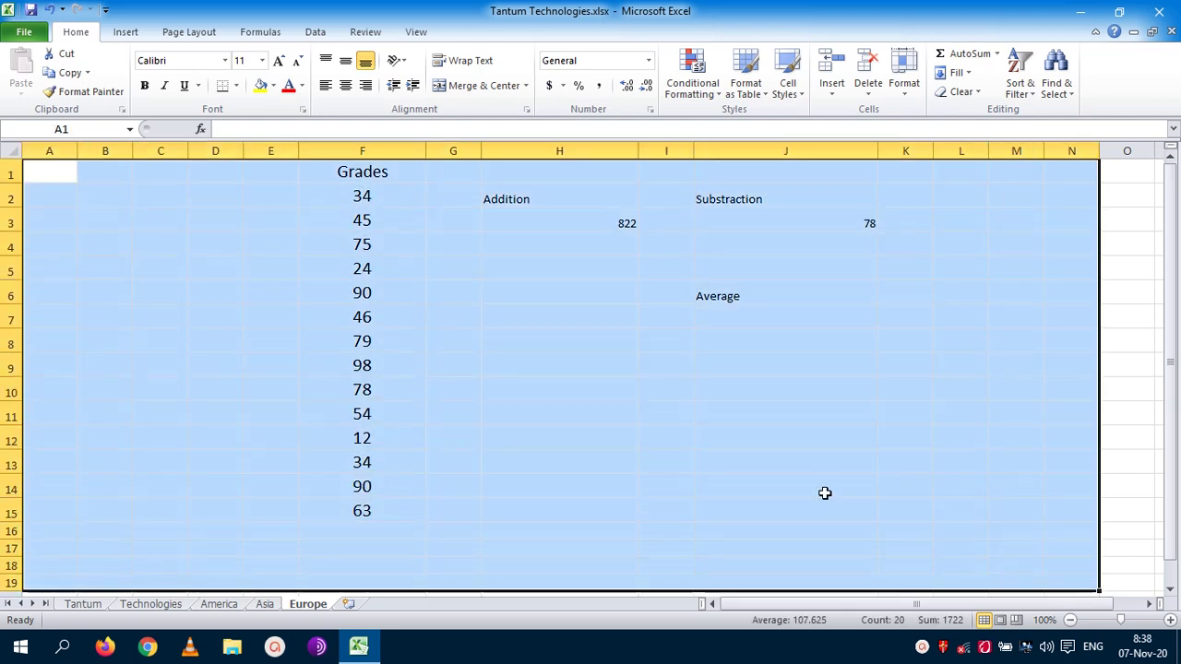
{"action": "left_click", "coordinate": [262, 60]}
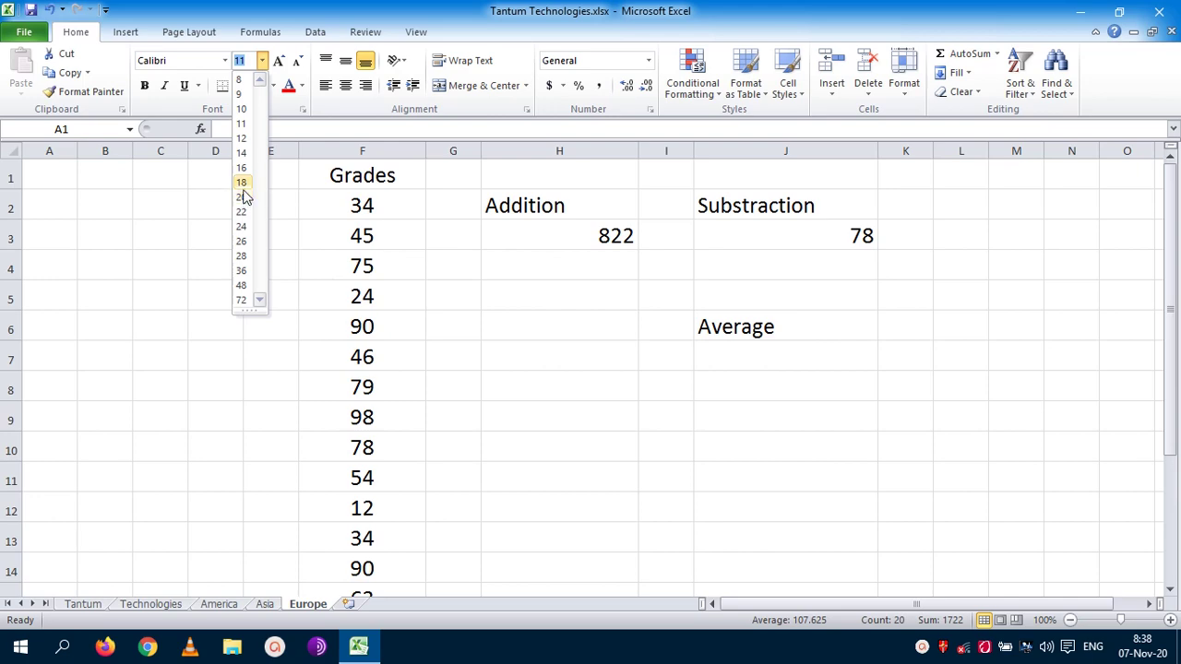
{"action": "left_click", "coordinate": [243, 182]}
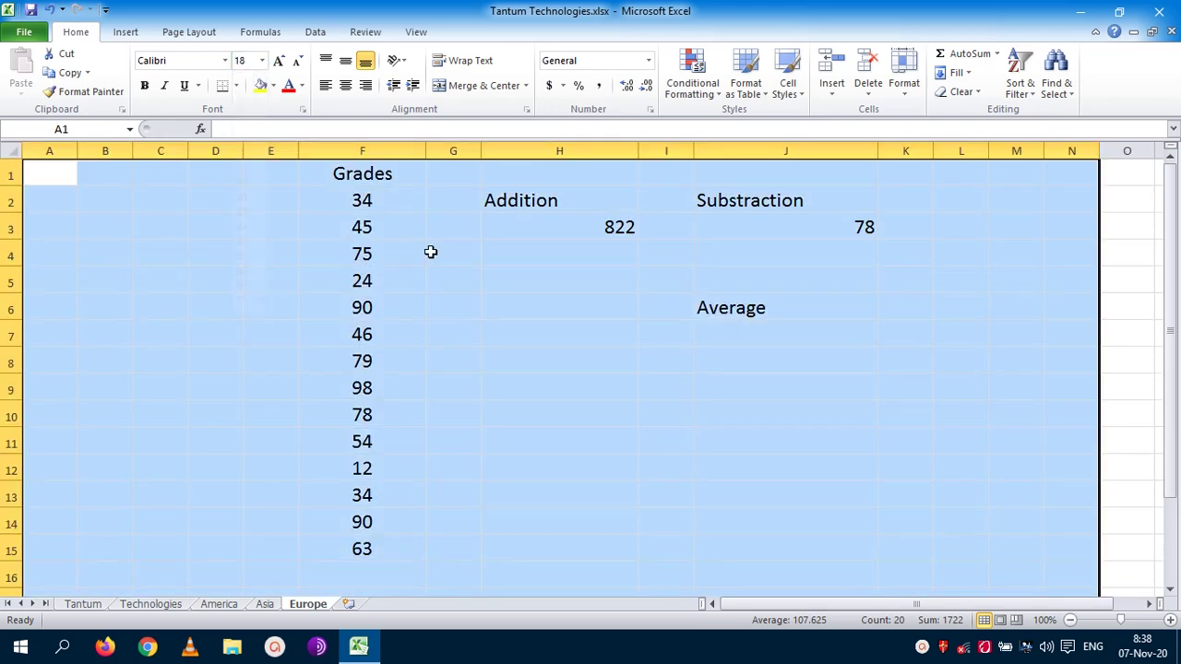
{"action": "left_click", "coordinate": [799, 361]}
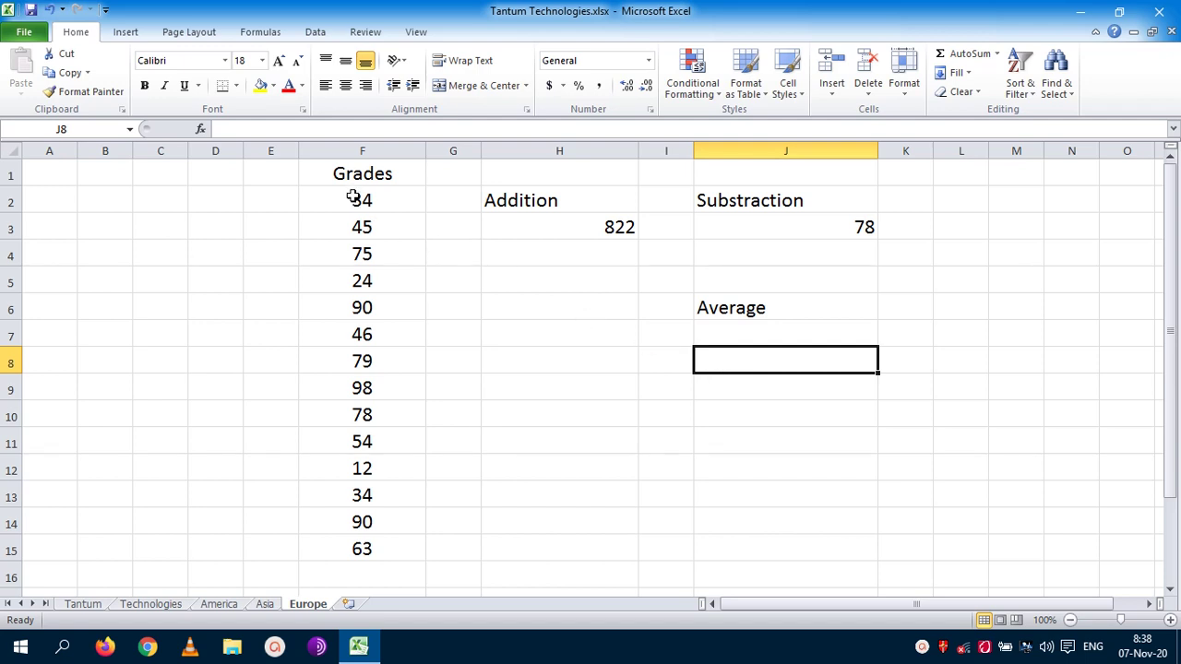
Calculate the average of all grades in cell J8 with the formula =AVERAGE(F2:F15) and check the result cell's formula
{"action": "left_click_drag", "start_coordinate": [351, 192], "coordinate": [335, 544]}
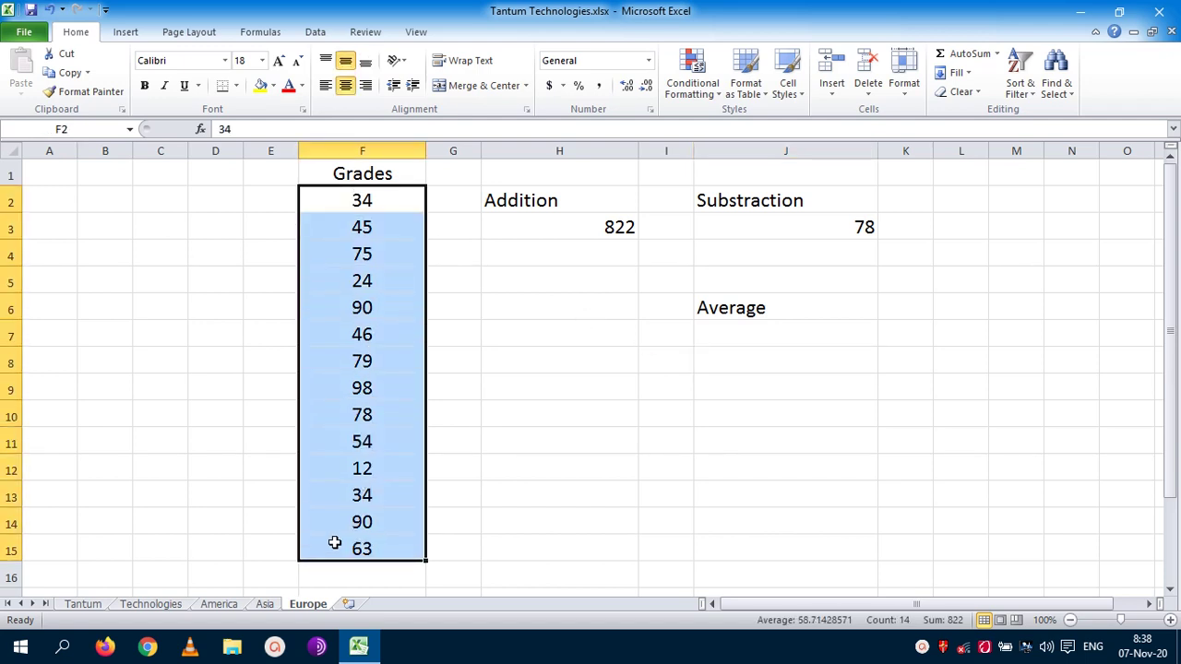
{"action": "left_click", "coordinate": [751, 359]}
{"action": "type", "text": "="}
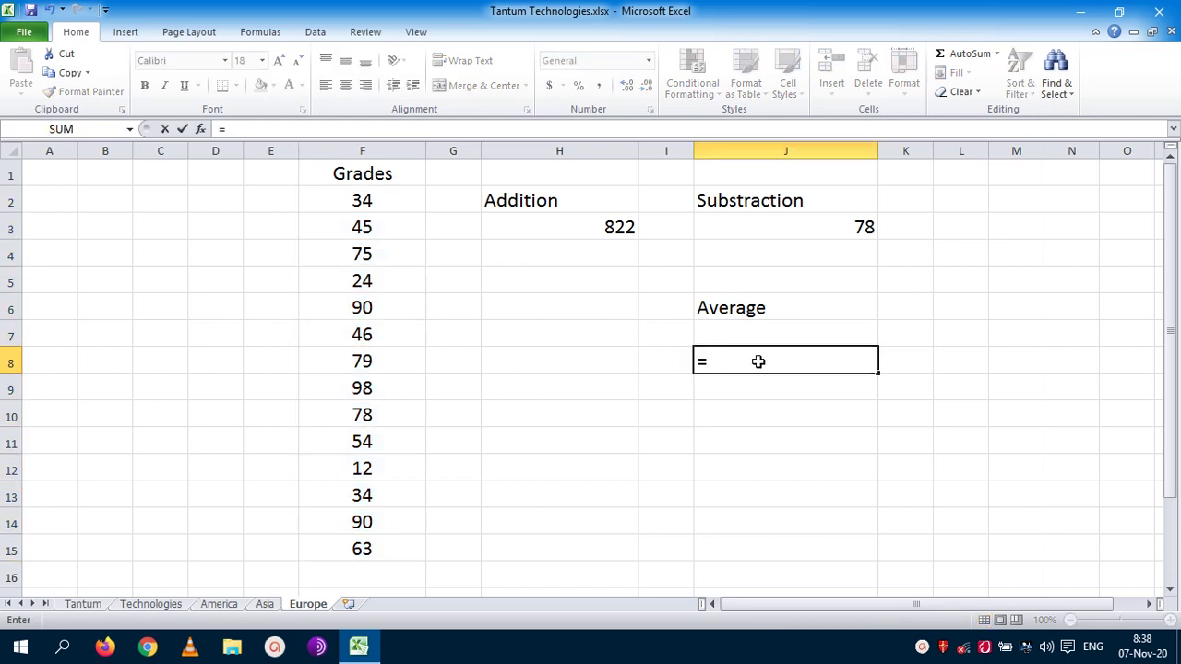
{"action": "type", "text": "av"}
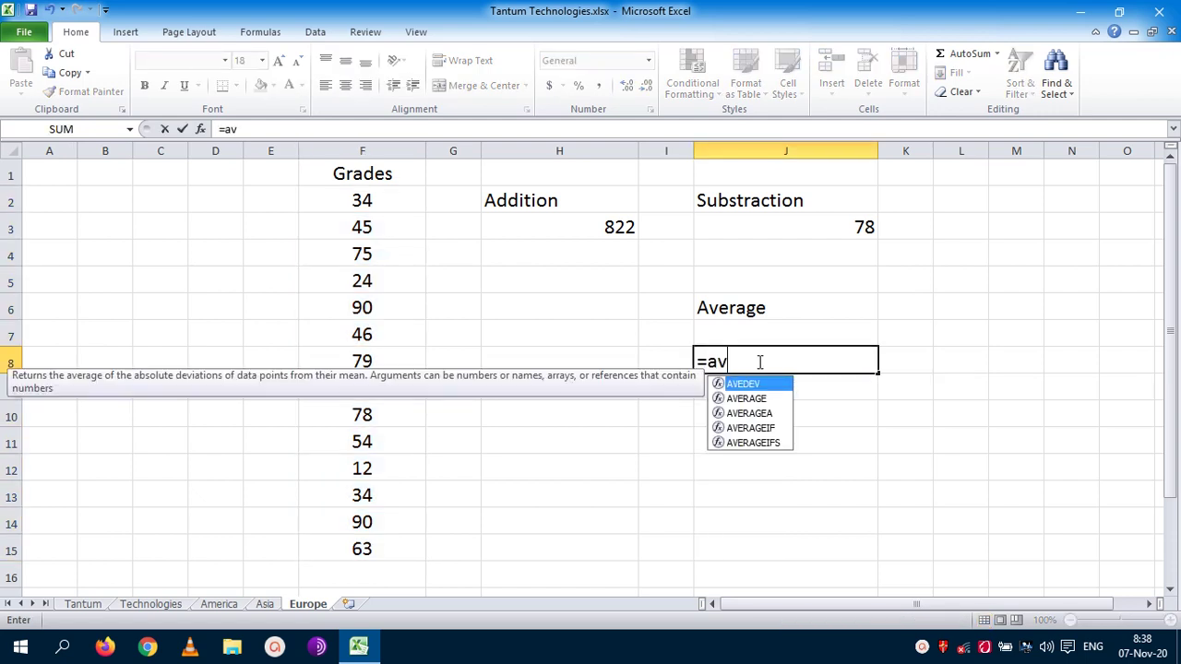
{"action": "type", "text": "erage"}
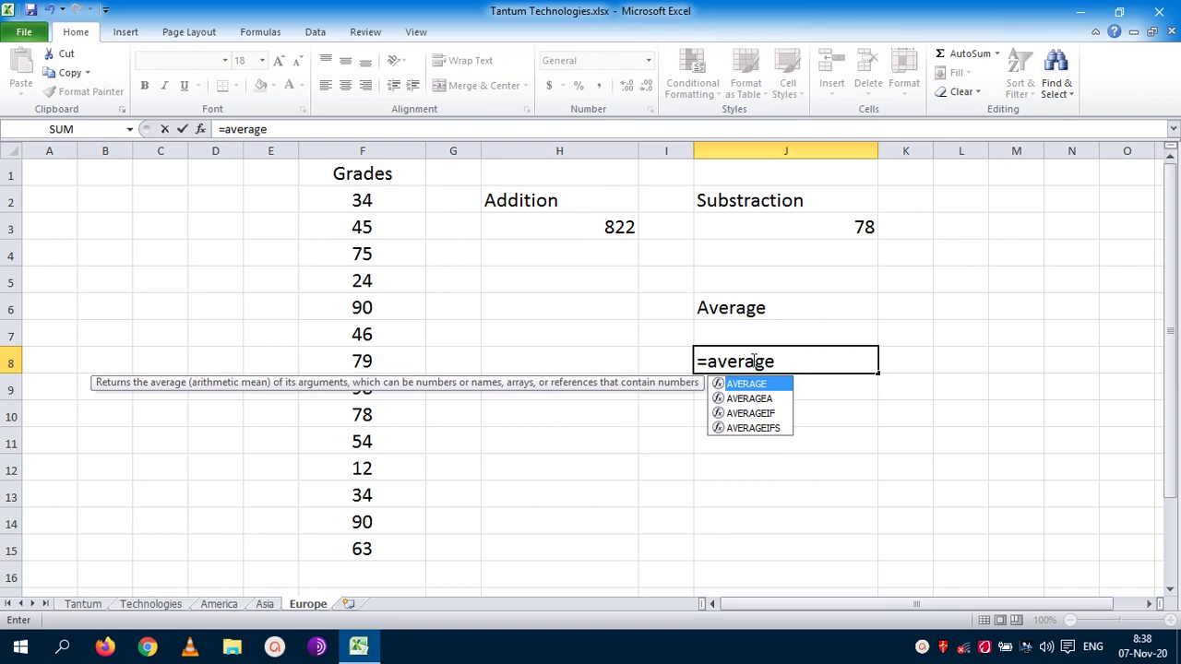
{"action": "type", "text": "("}
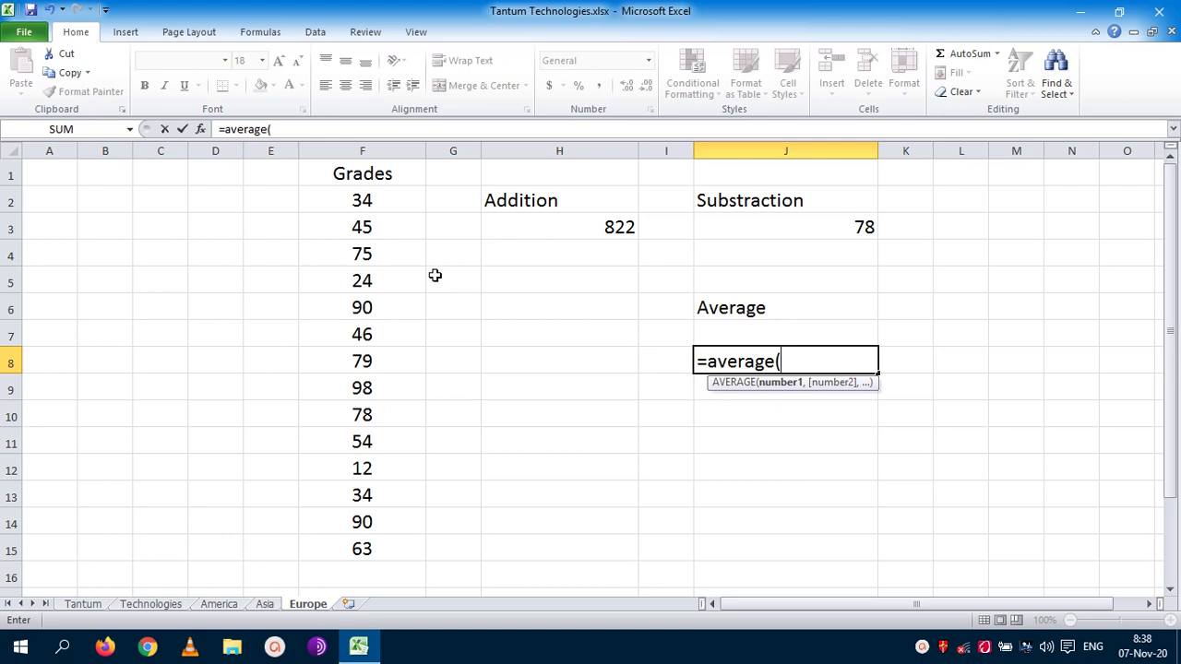
{"action": "left_click_drag", "start_coordinate": [379, 203], "coordinate": [345, 535]}
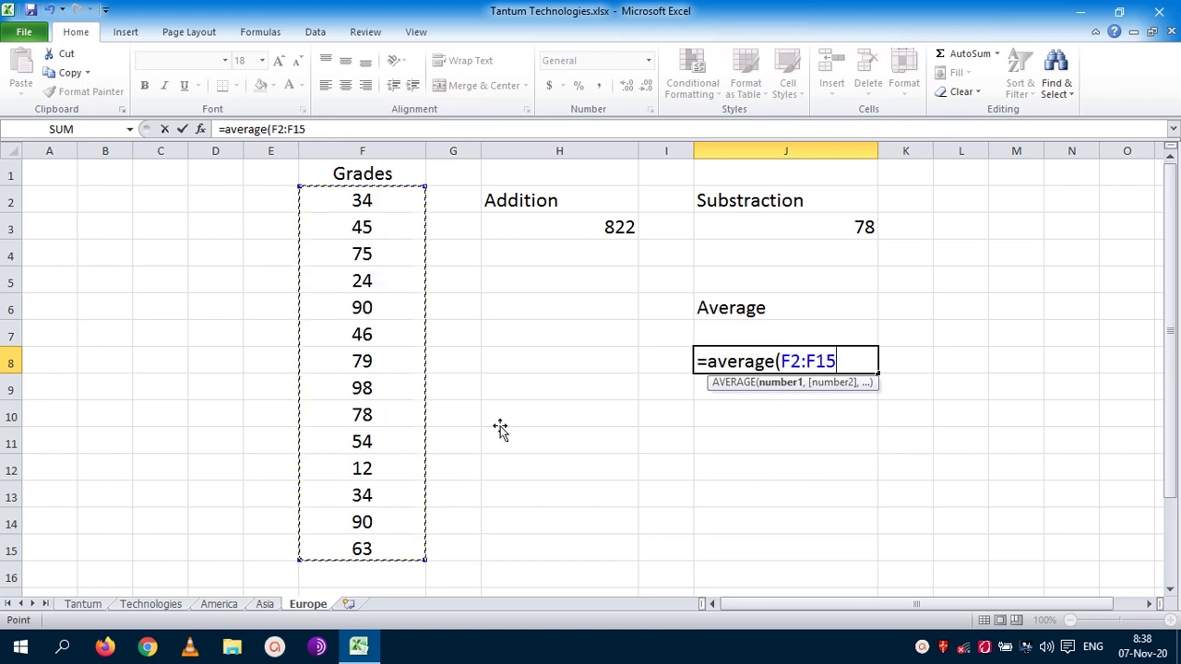
{"action": "left_click", "coordinate": [805, 362]}
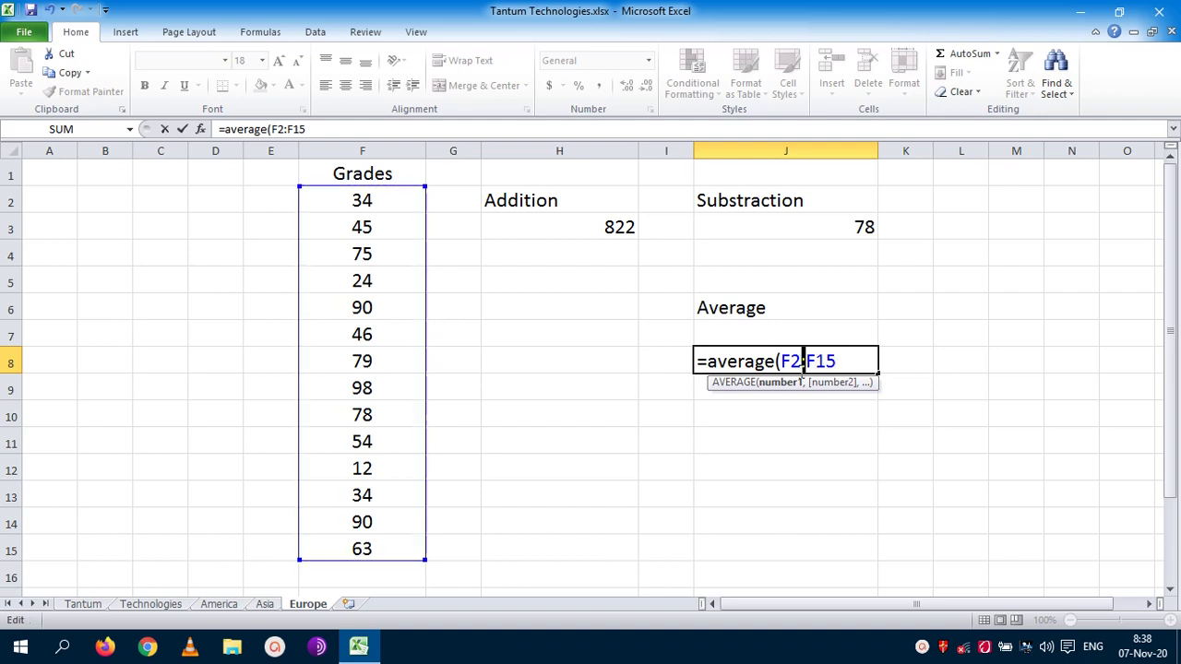
{"action": "left_click", "coordinate": [844, 362]}
{"action": "type", "text": ")"}
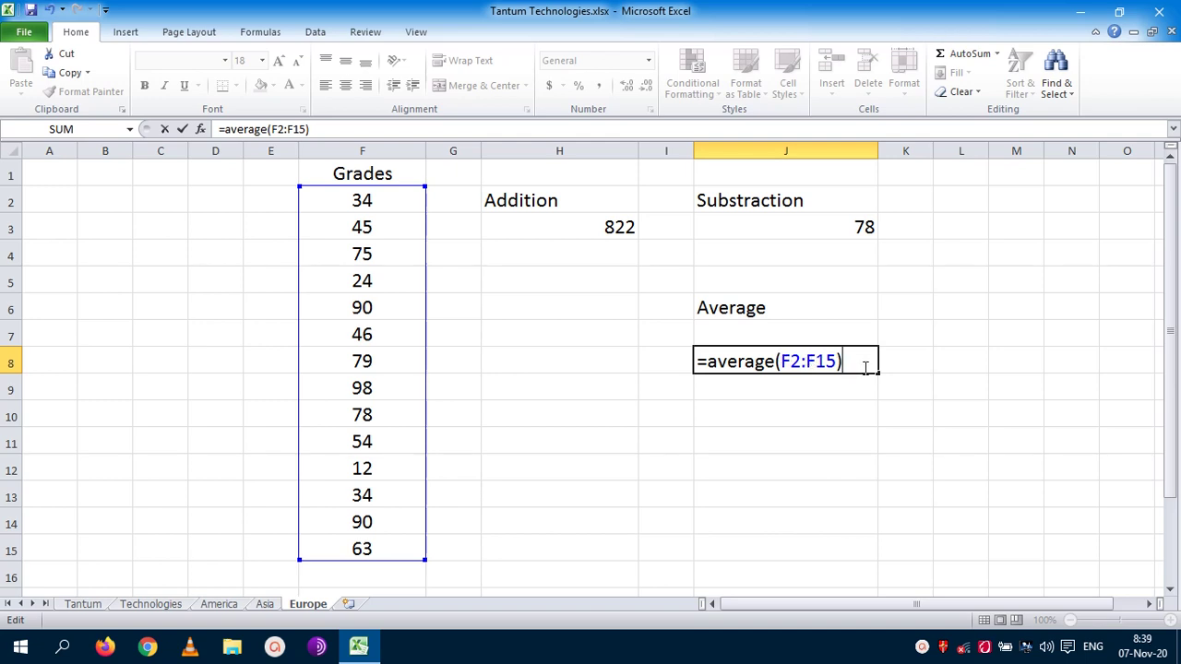
{"action": "key", "text": "Return"}
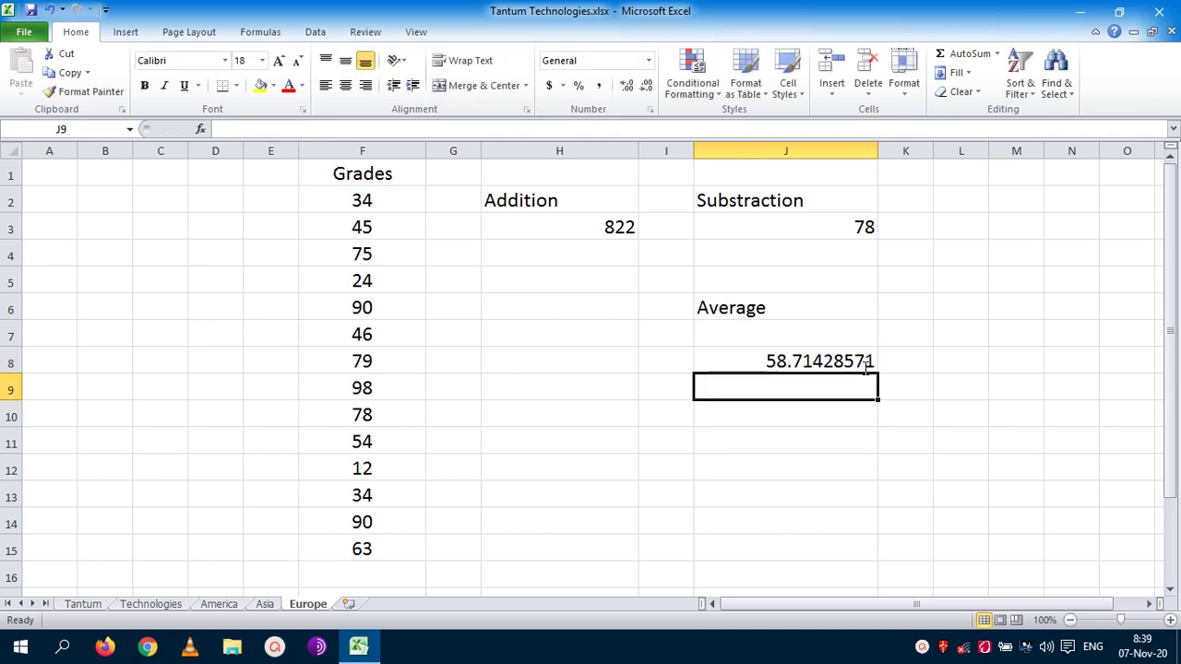
{"action": "left_click", "coordinate": [821, 360]}
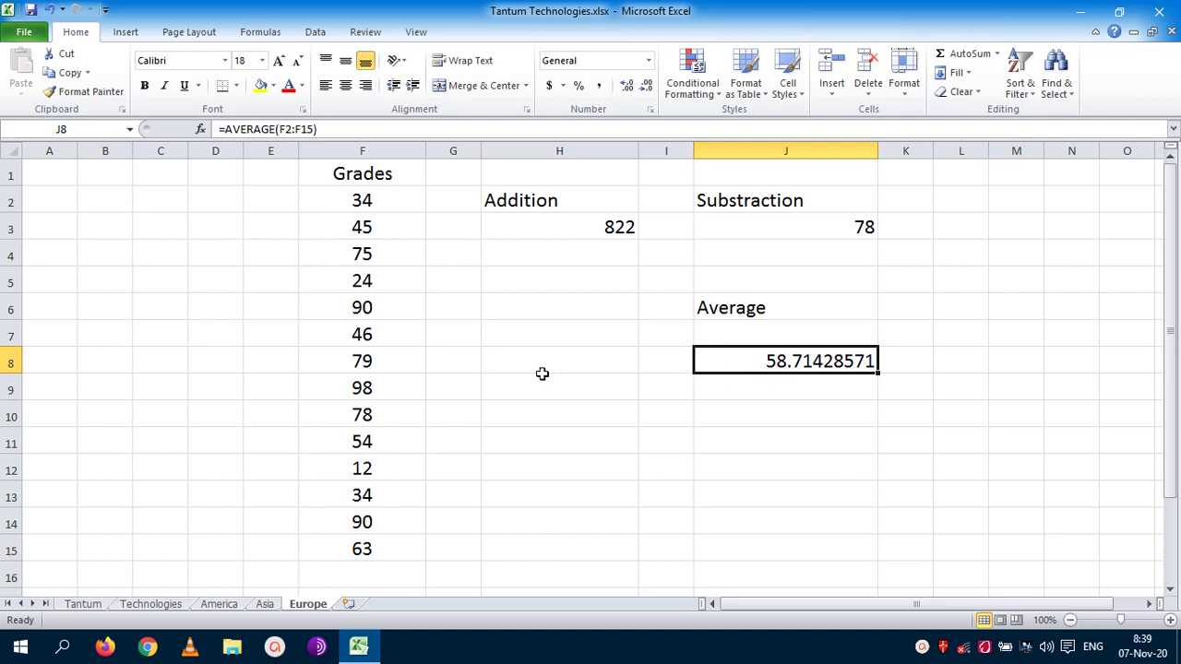
Change the grade in cell F6 to 95
{"action": "left_click", "coordinate": [369, 308]}
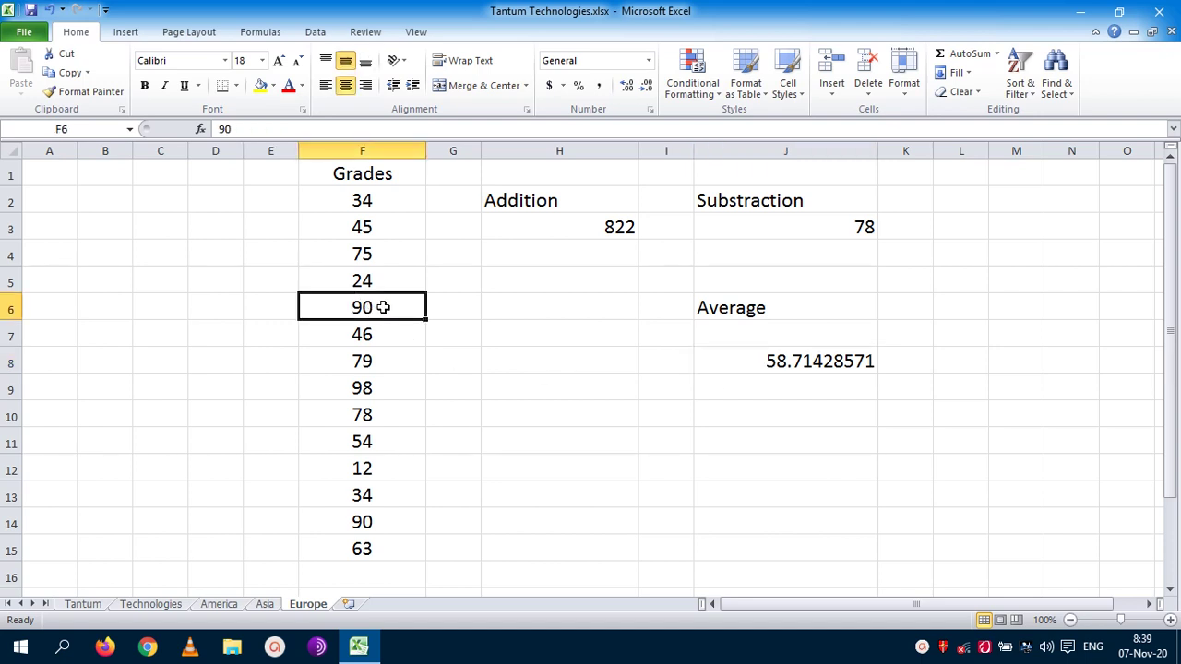
{"action": "double_click", "coordinate": [382, 307]}
{"action": "key", "text": "BackSpace"}
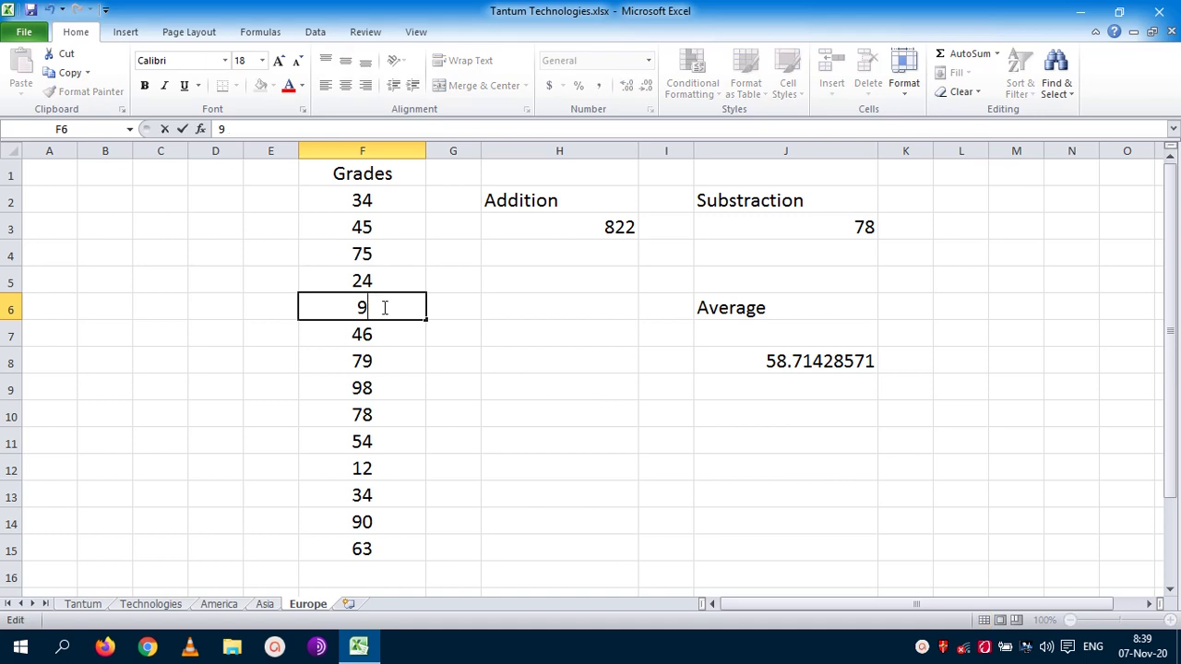
{"action": "type", "text": "5"}
{"action": "key", "text": "Return"}
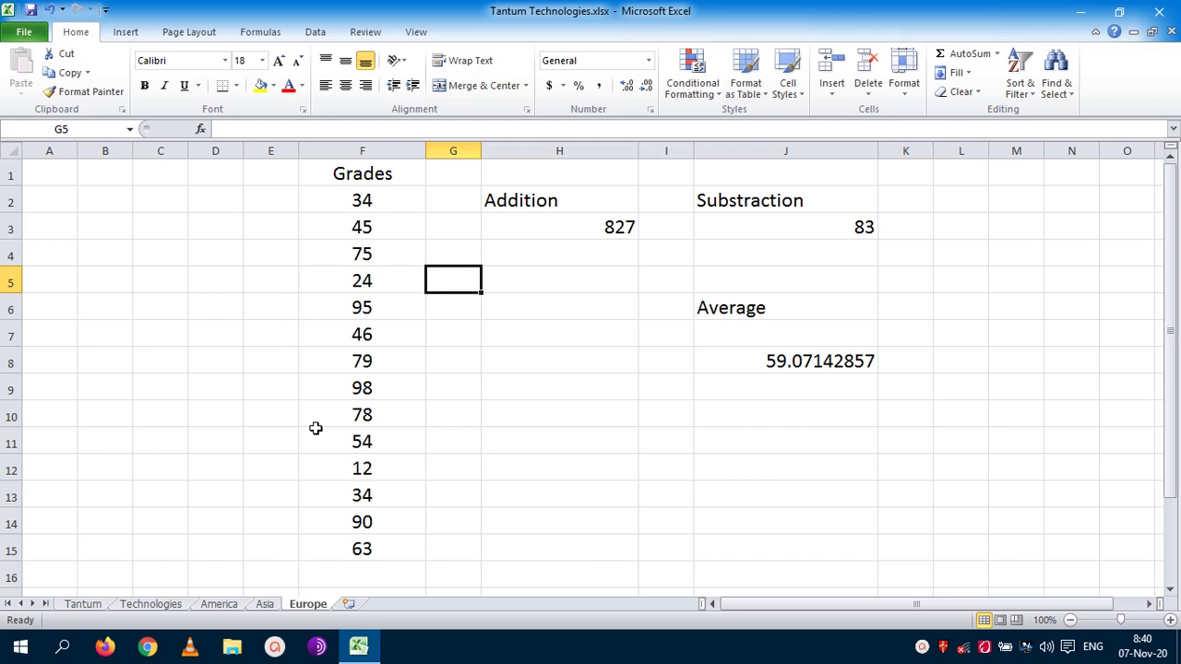
{"action": "left_click_drag", "start_coordinate": [378, 195], "coordinate": [386, 538]}
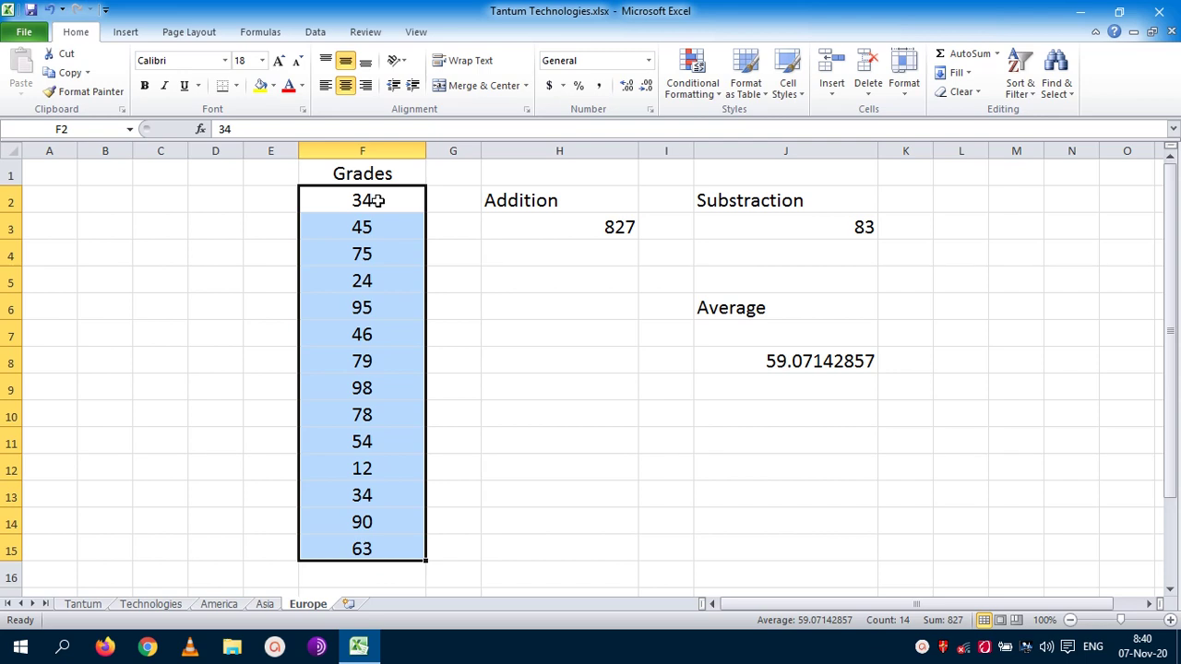
{"action": "left_click", "coordinate": [384, 200]}
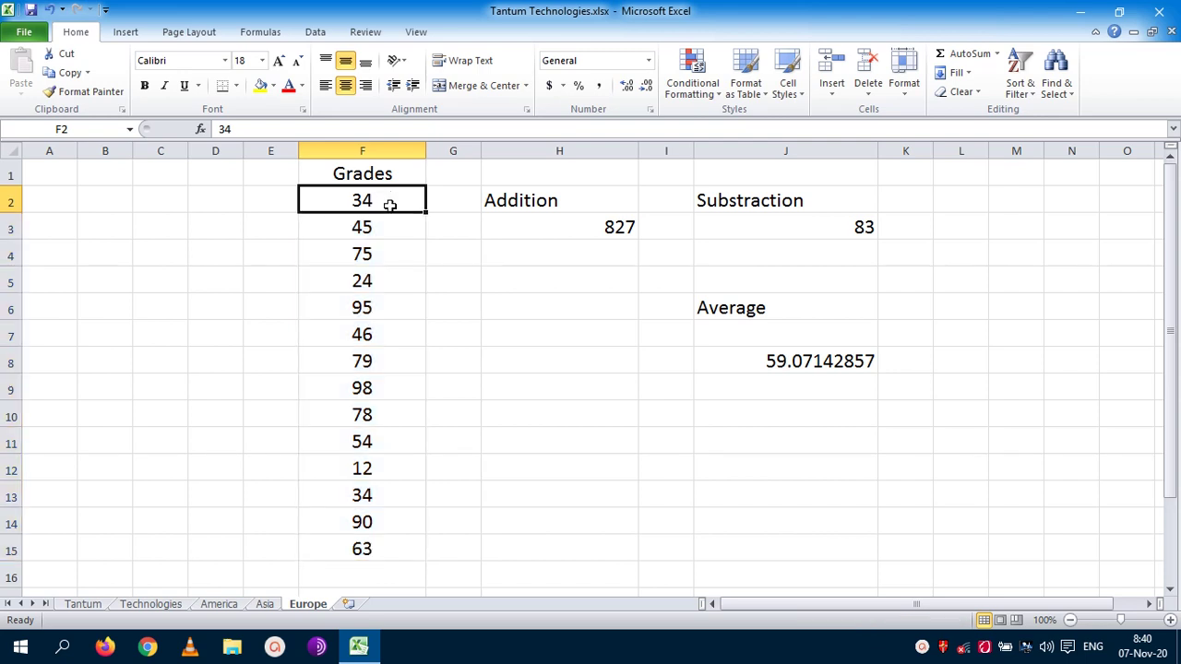
{"action": "left_click", "coordinate": [402, 274]}
{"action": "left_click", "coordinate": [420, 393]}
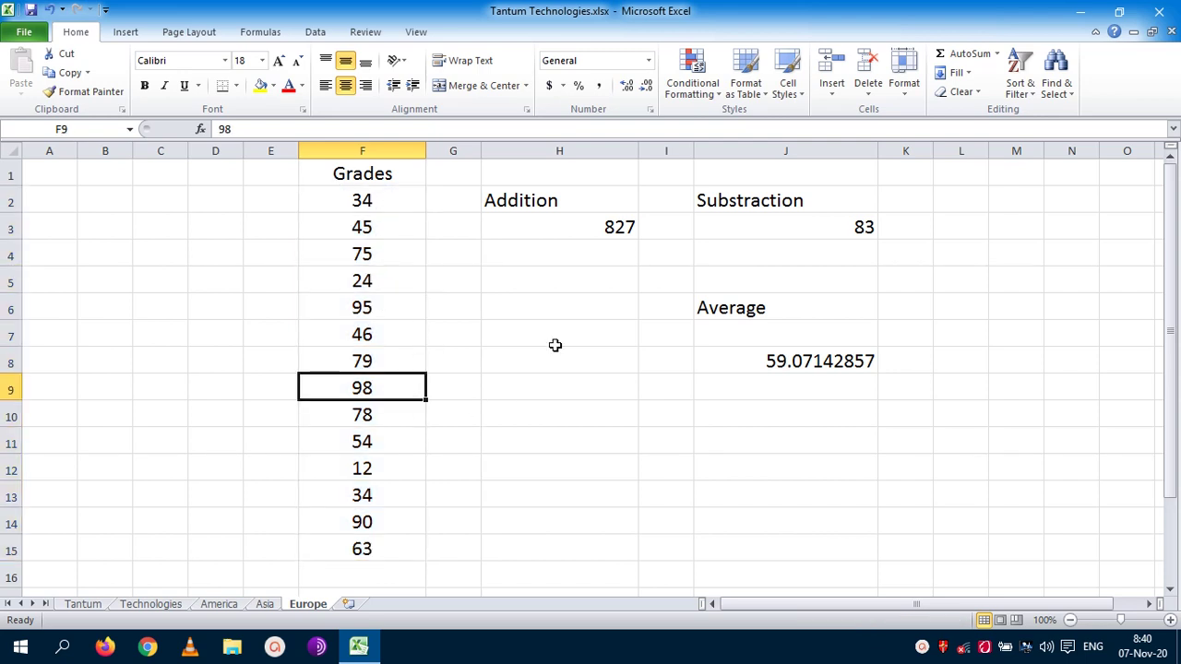
{"action": "left_click", "coordinate": [445, 288]}
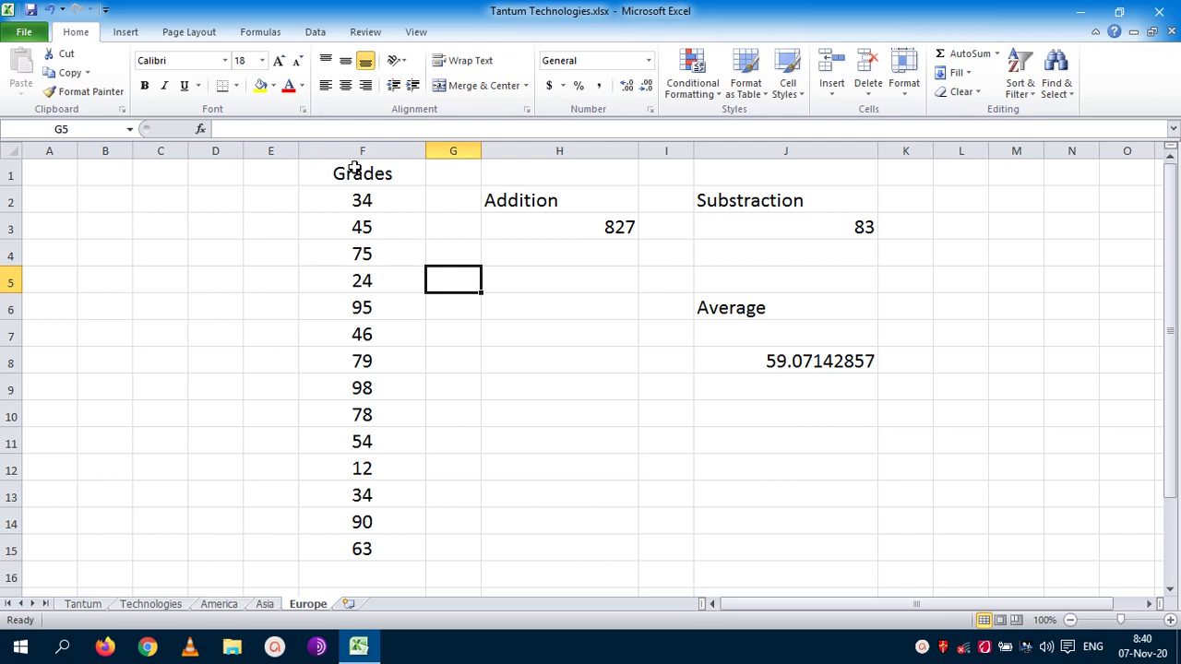
Select the whole Grades column F and add a filter to its header
{"action": "left_click_drag", "start_coordinate": [354, 169], "coordinate": [331, 541]}
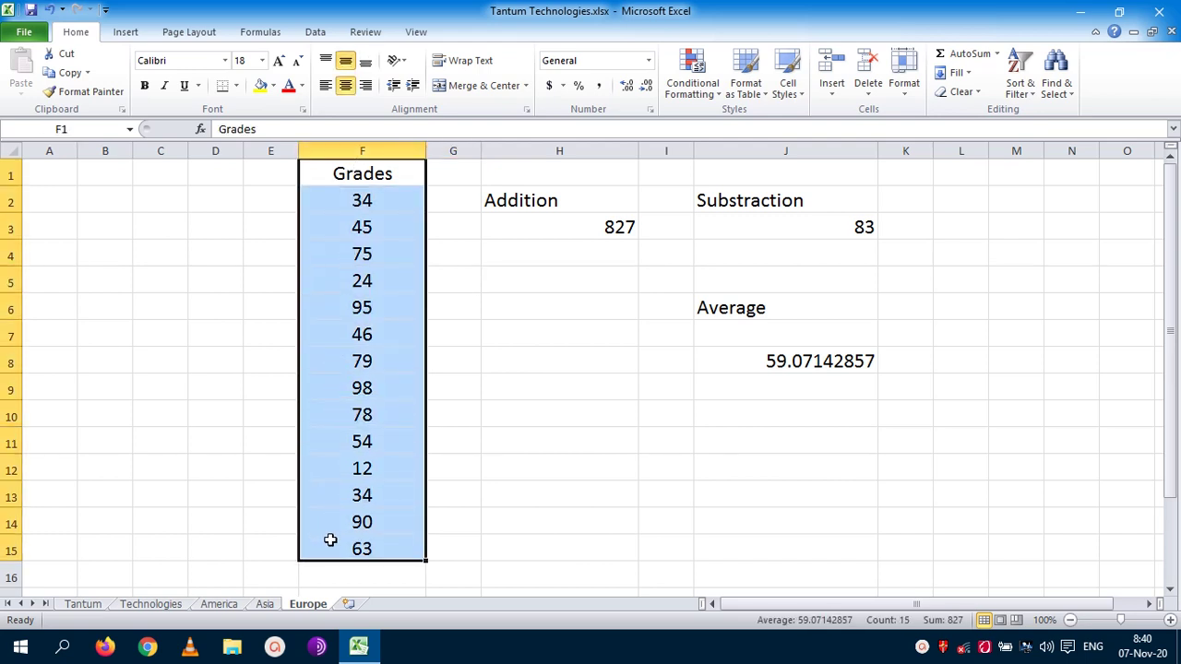
{"action": "left_click", "coordinate": [359, 147]}
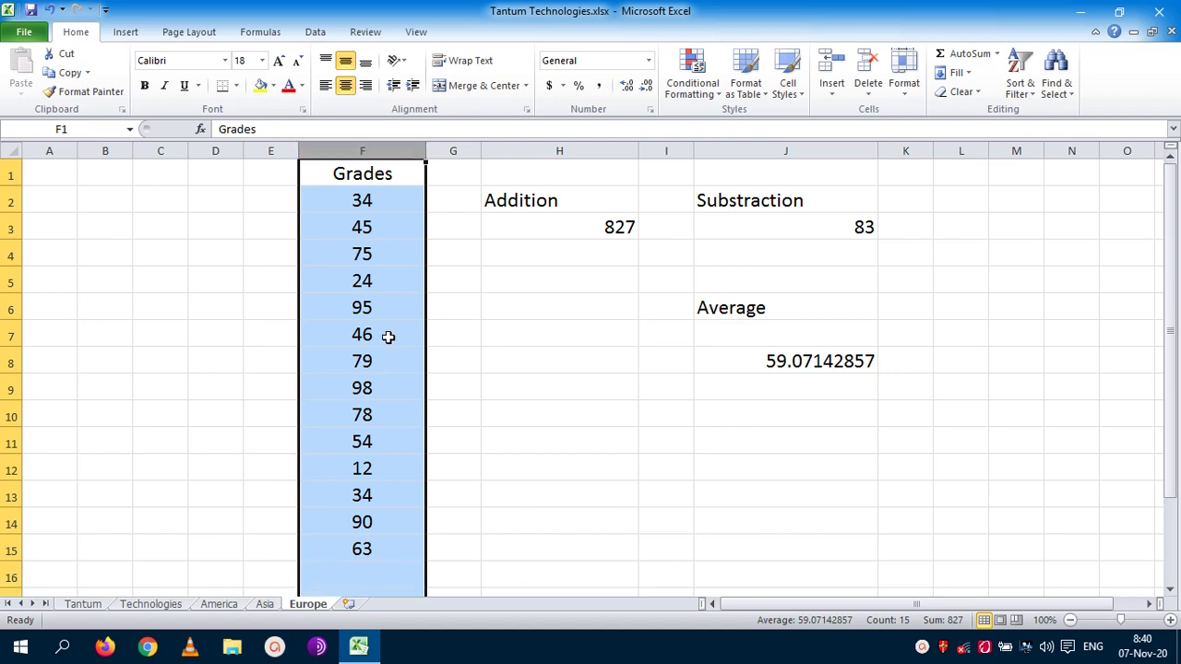
{"action": "left_click", "coordinate": [315, 33]}
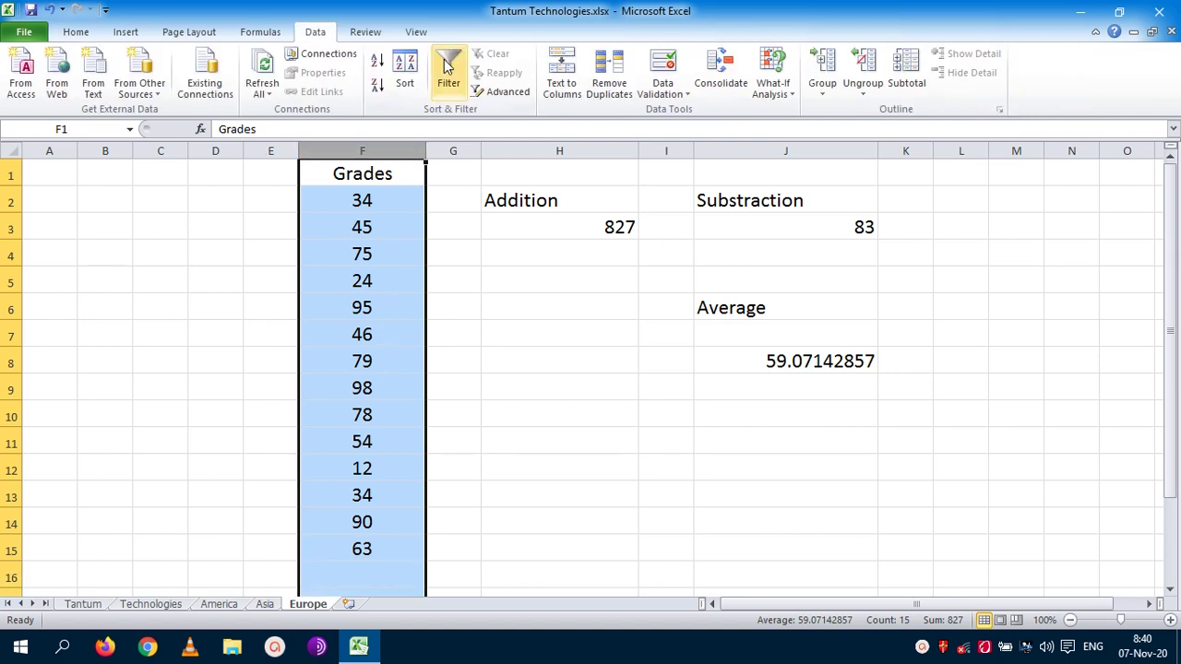
{"action": "left_click", "coordinate": [442, 91]}
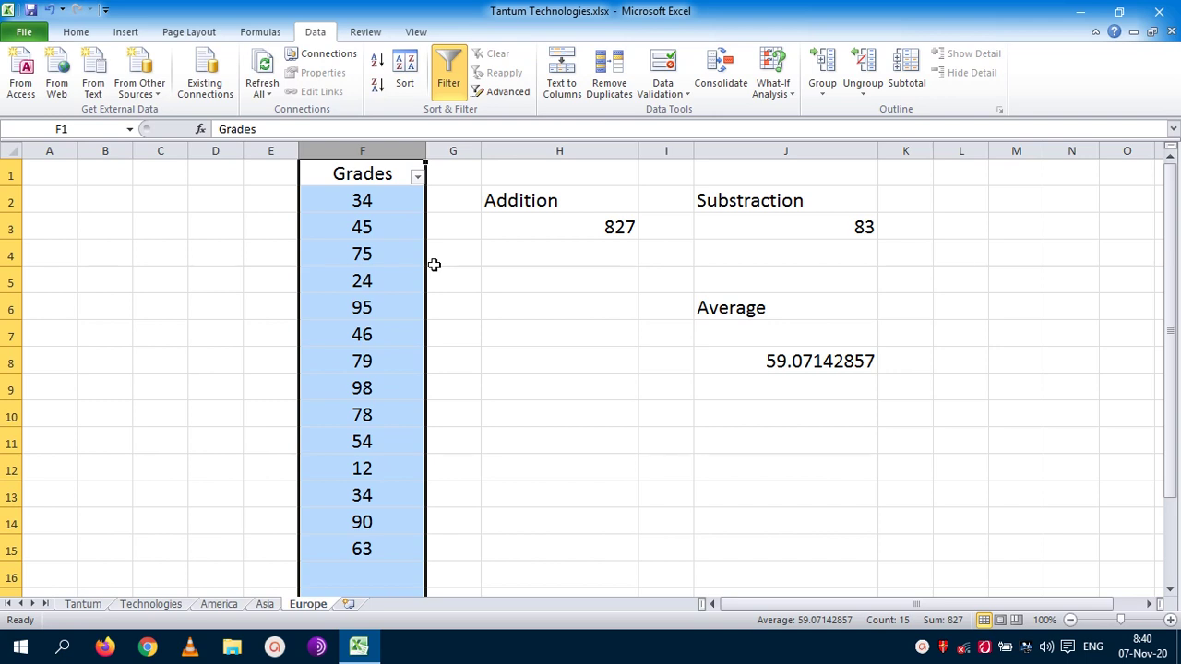
Sort the Grades column from smallest to largest, and re-sort it from largest to smallest
{"action": "left_click", "coordinate": [418, 179]}
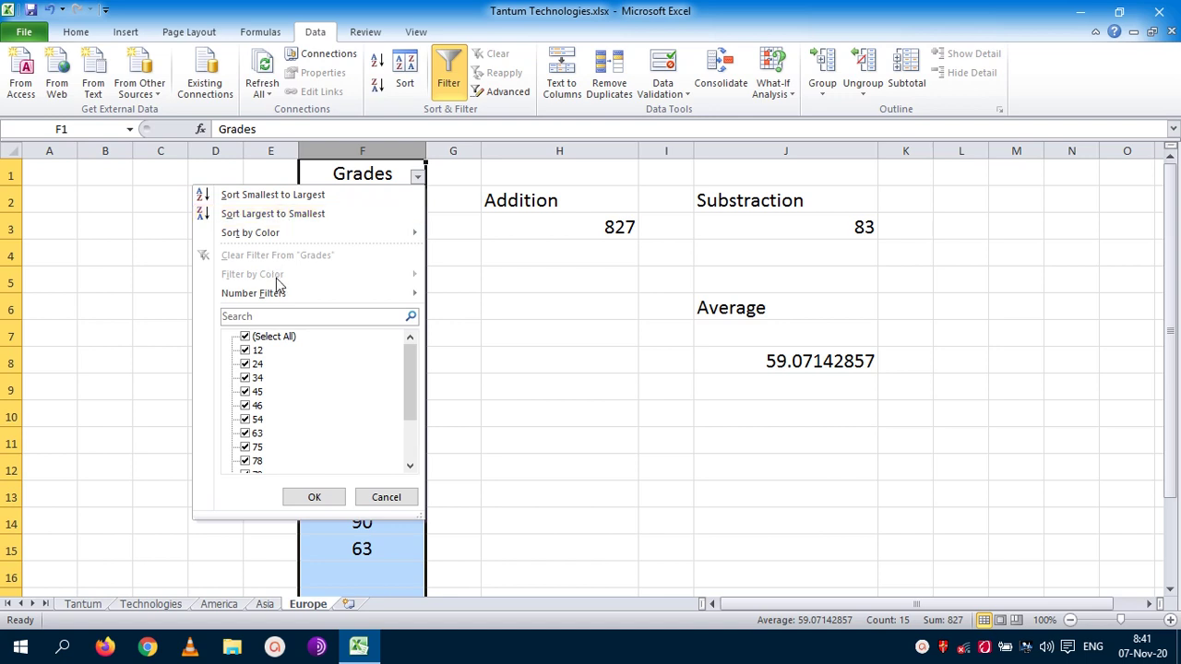
{"action": "mouse_move", "coordinate": [280, 294]}
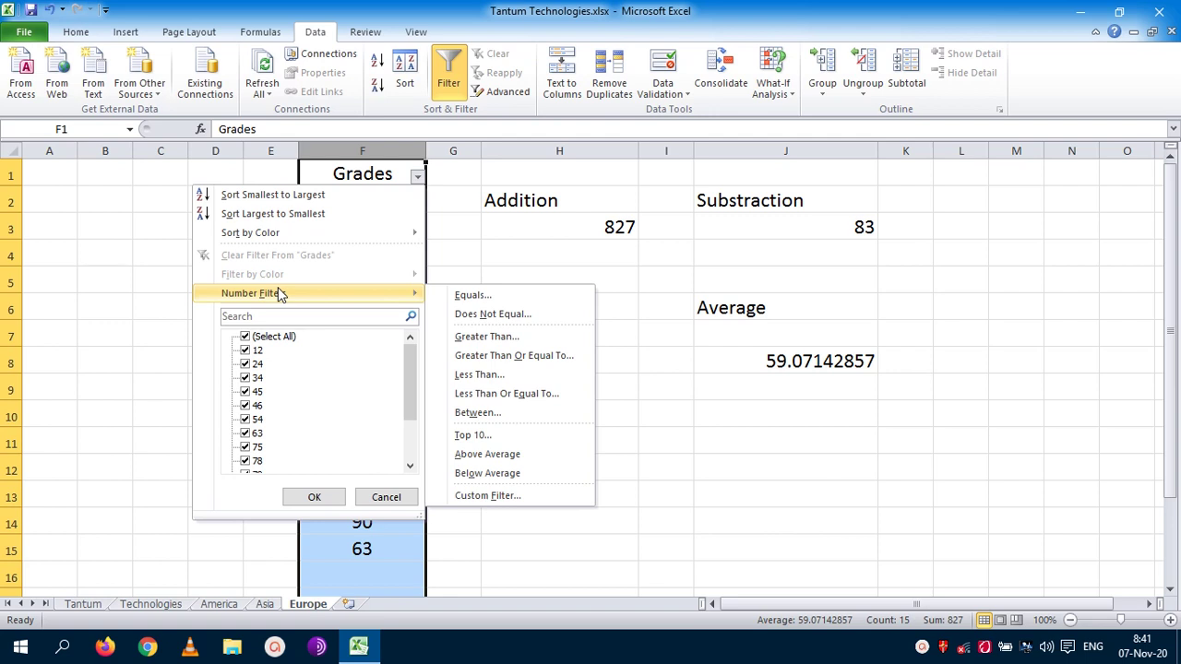
{"action": "left_click", "coordinate": [277, 194]}
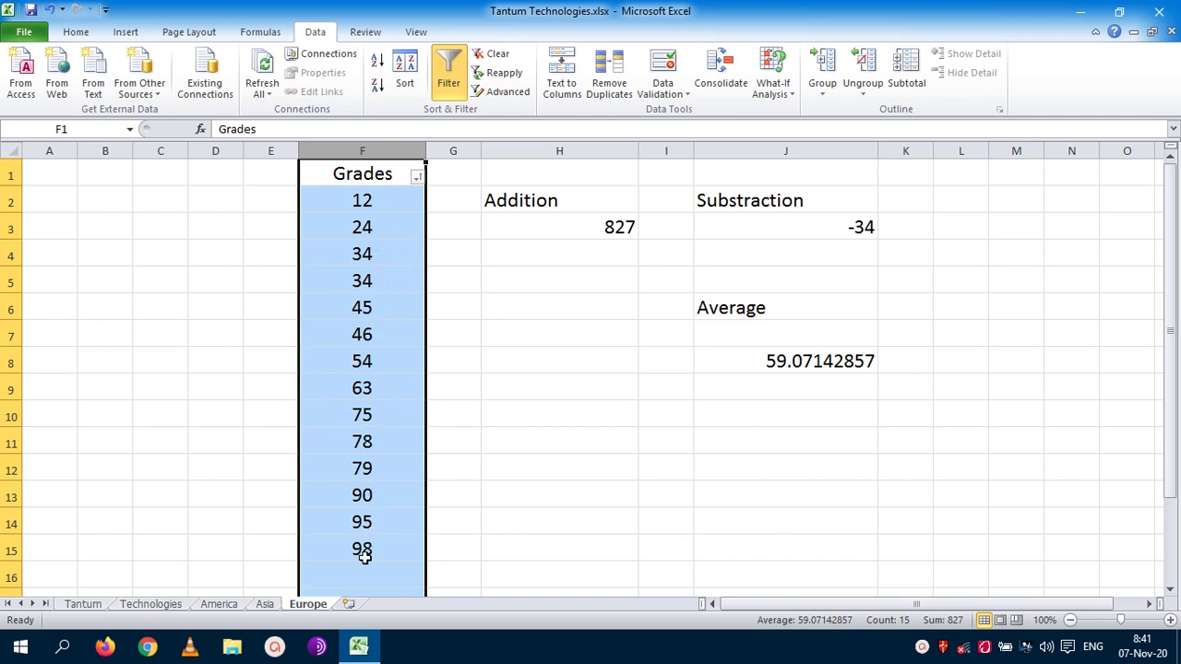
{"action": "left_click", "coordinate": [417, 176]}
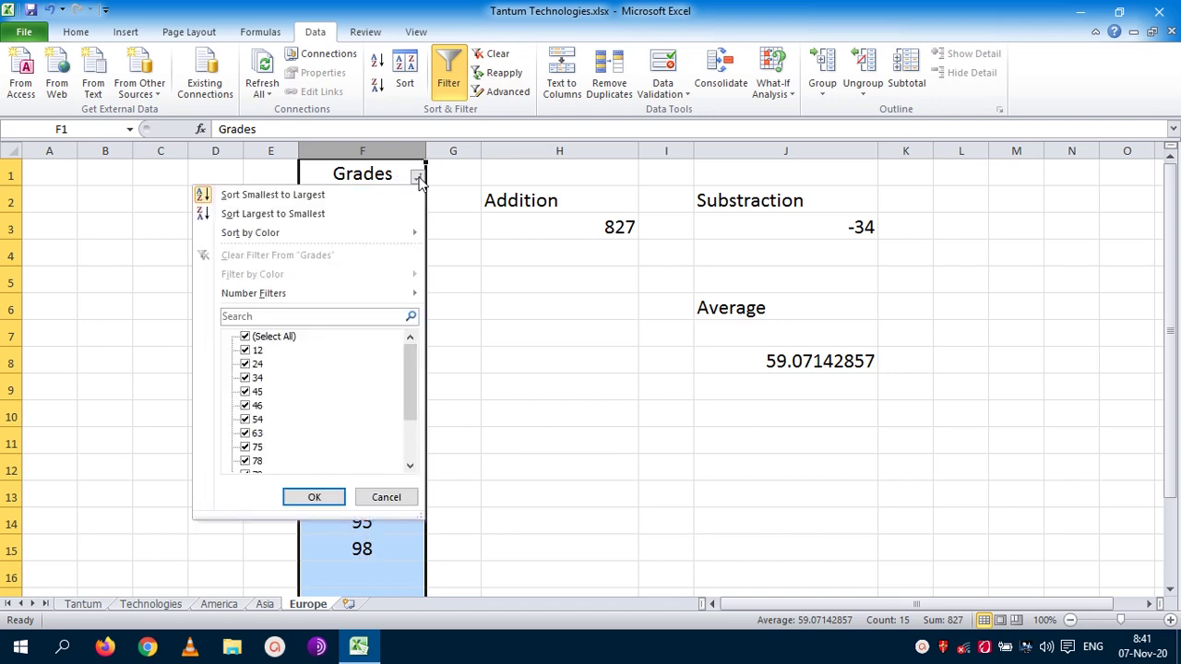
{"action": "left_click", "coordinate": [295, 218]}
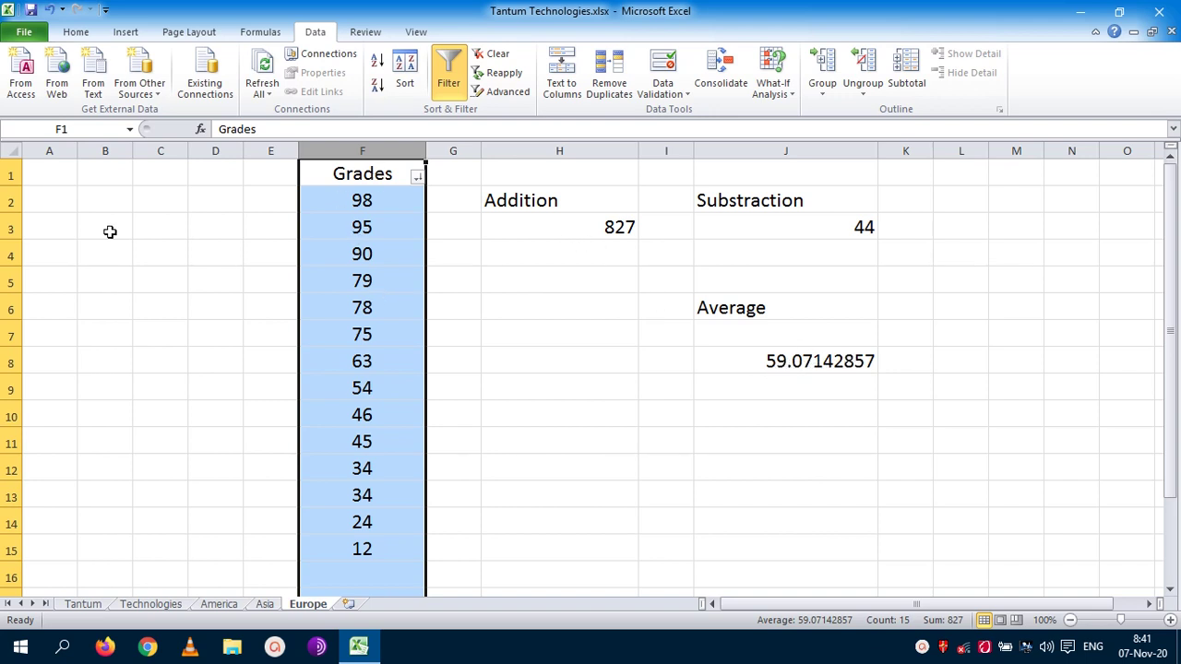
Filter the Grades column with the Above Average number filter
{"action": "left_click", "coordinate": [417, 177]}
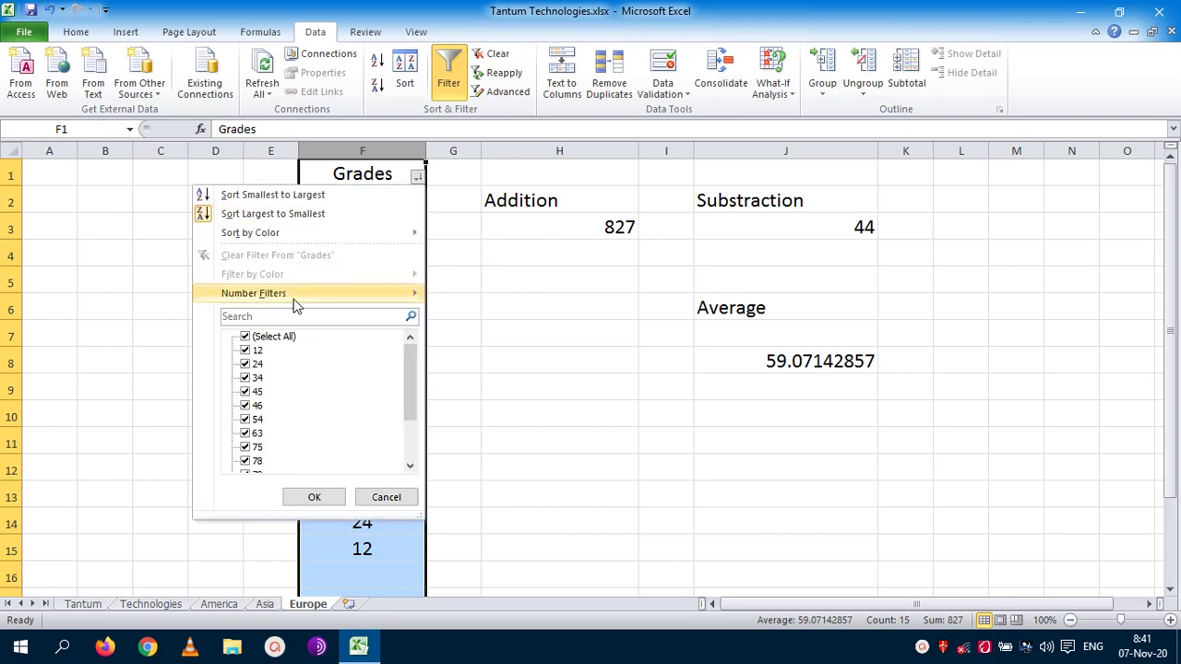
{"action": "mouse_move", "coordinate": [299, 303]}
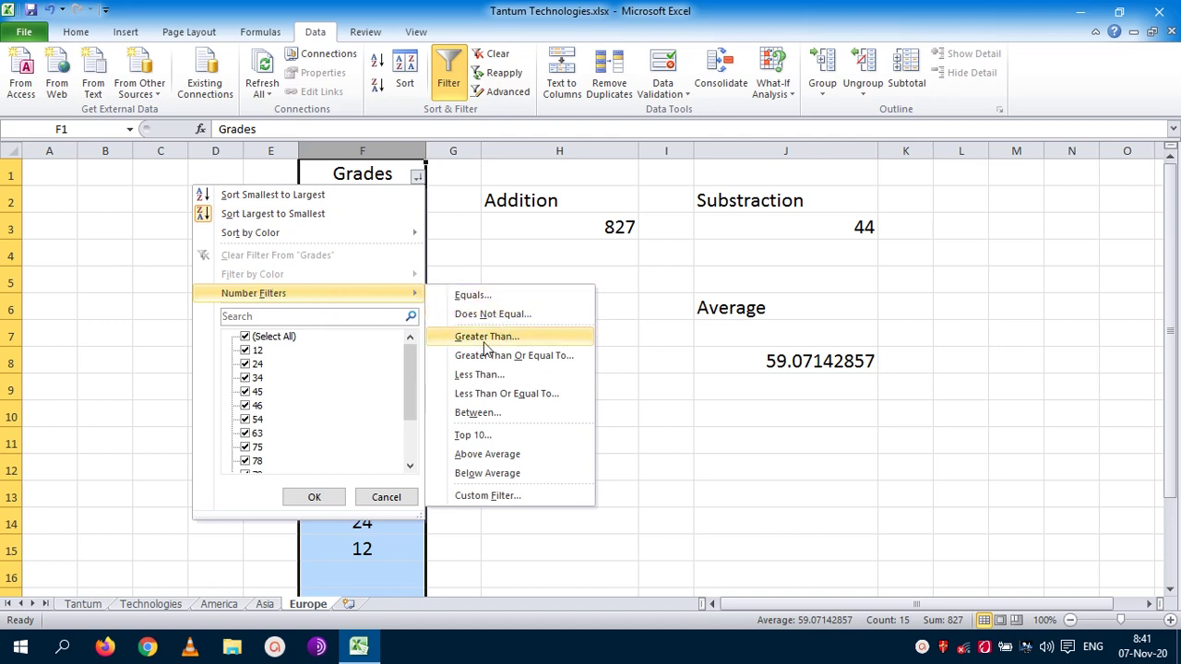
{"action": "left_click", "coordinate": [486, 459]}
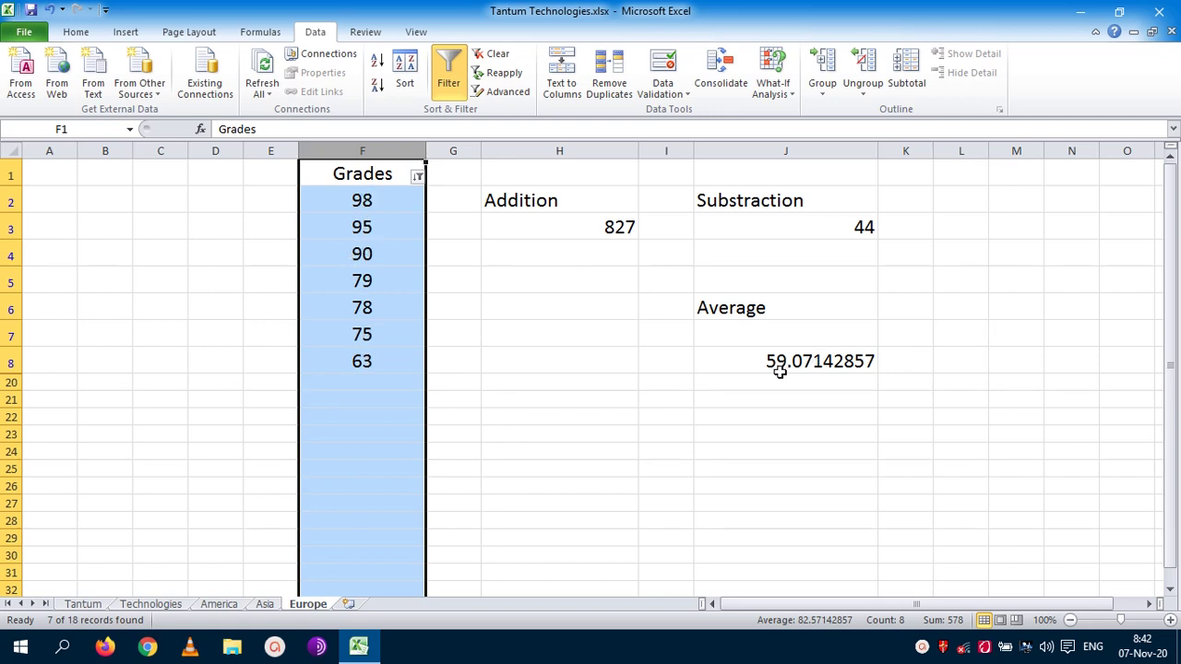
Switch the Grades column to the Below Average number filter and undo that change
{"action": "left_click", "coordinate": [418, 176]}
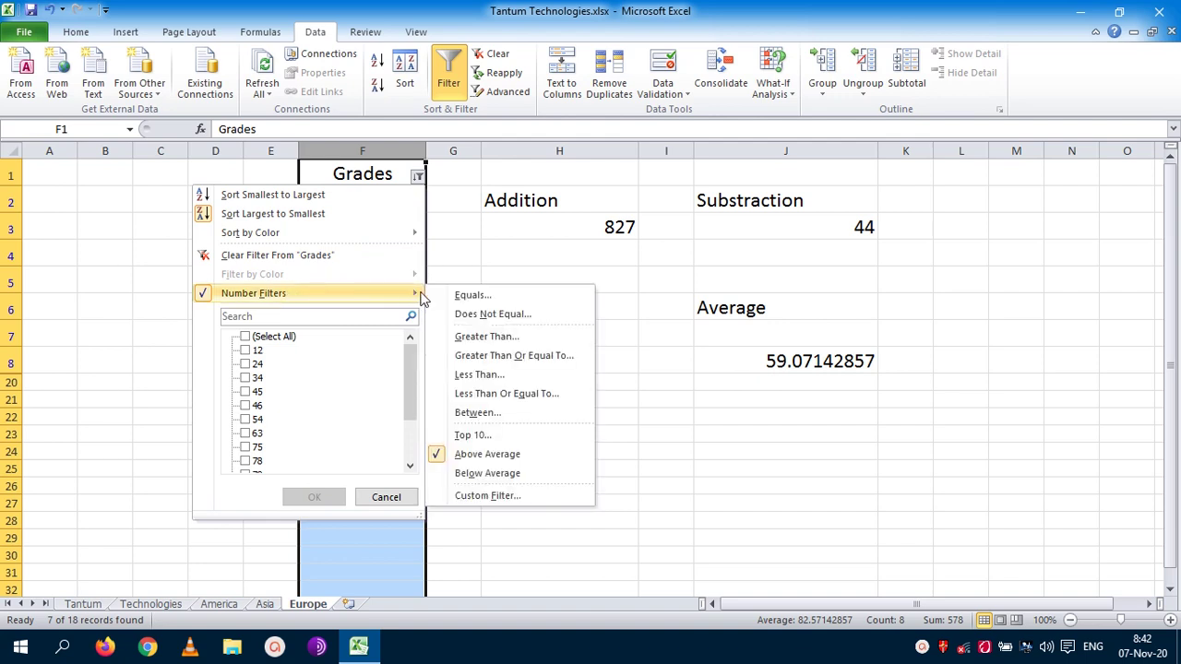
{"action": "left_click", "coordinate": [481, 474]}
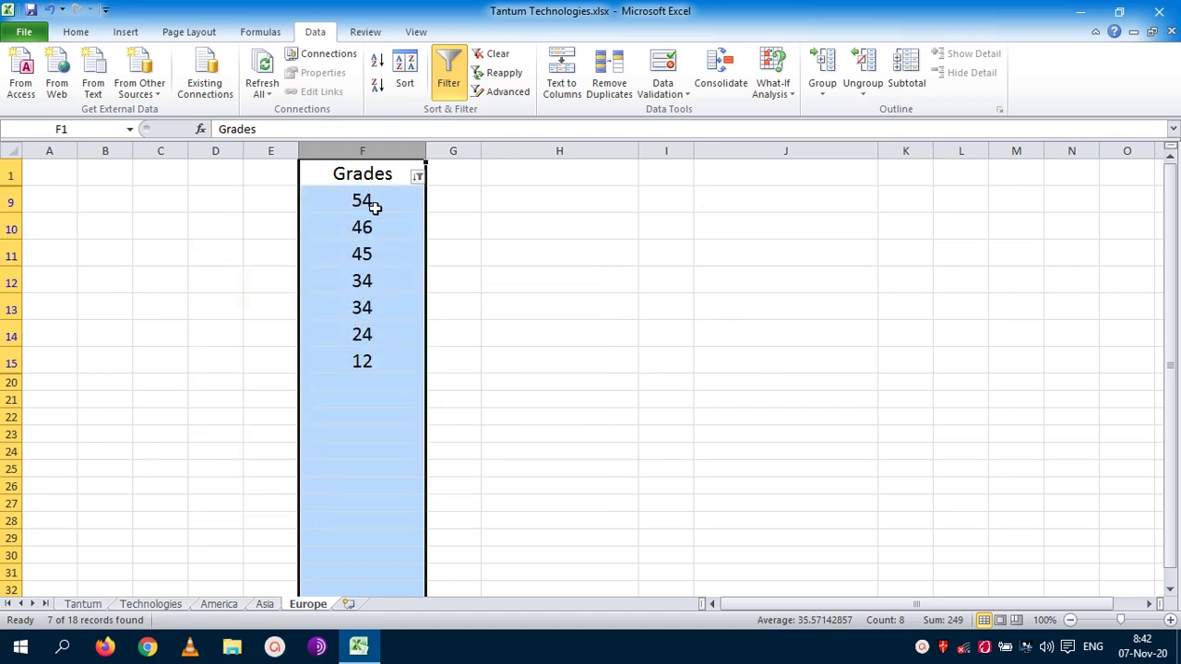
{"action": "left_click", "coordinate": [51, 9]}
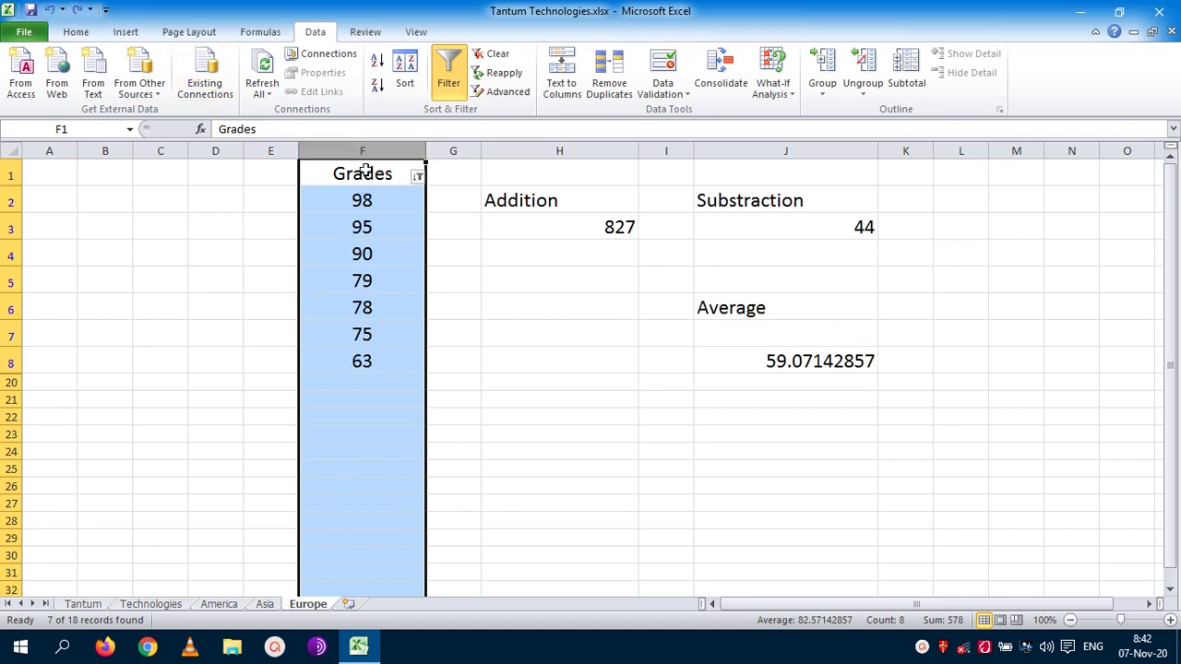
Re-sort the filtered grades from largest to smallest and reapply the Above Average number filter
{"action": "left_click", "coordinate": [418, 177]}
{"action": "mouse_move", "coordinate": [290, 294]}
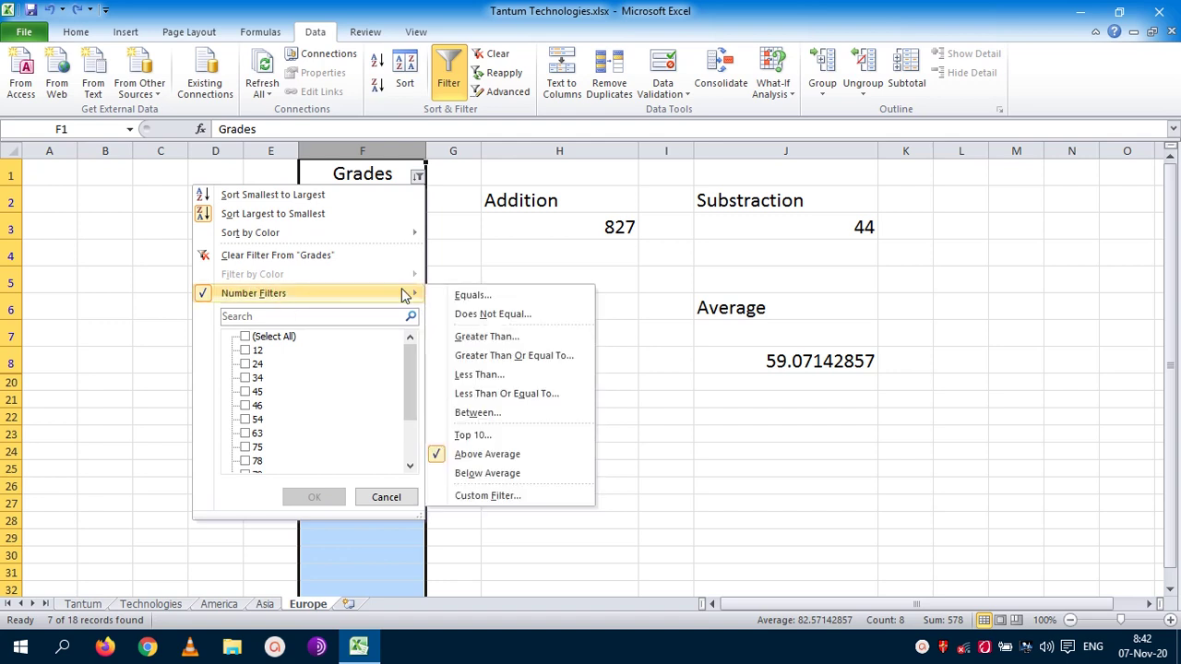
{"action": "left_click", "coordinate": [241, 215]}
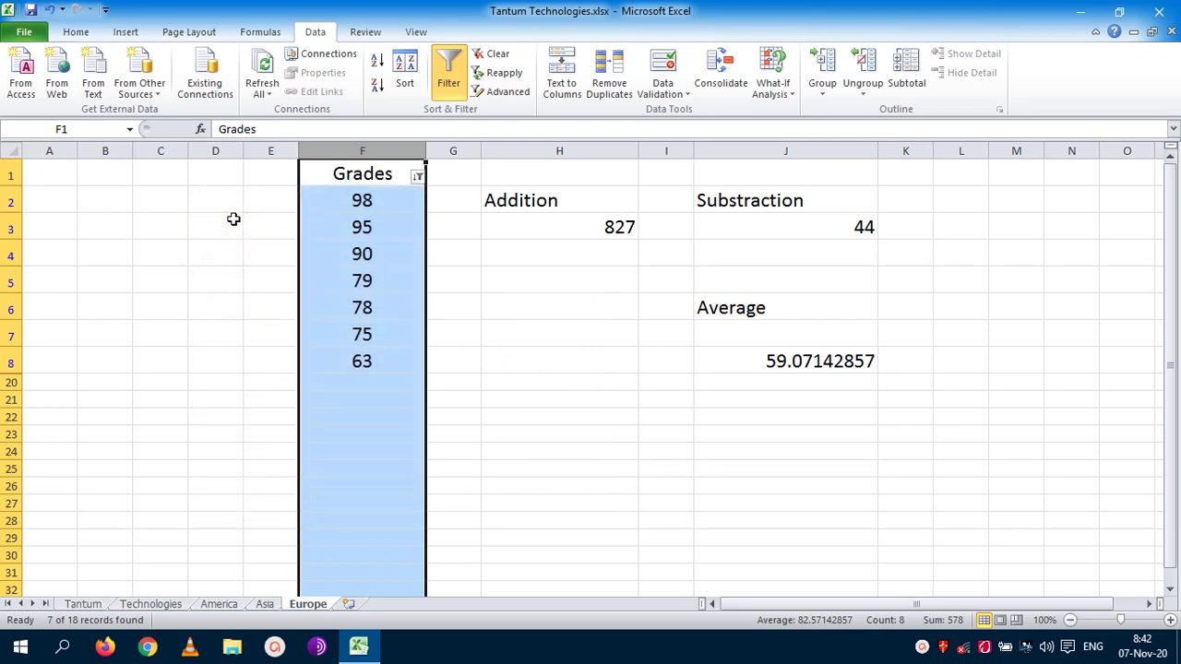
{"action": "left_click", "coordinate": [417, 176]}
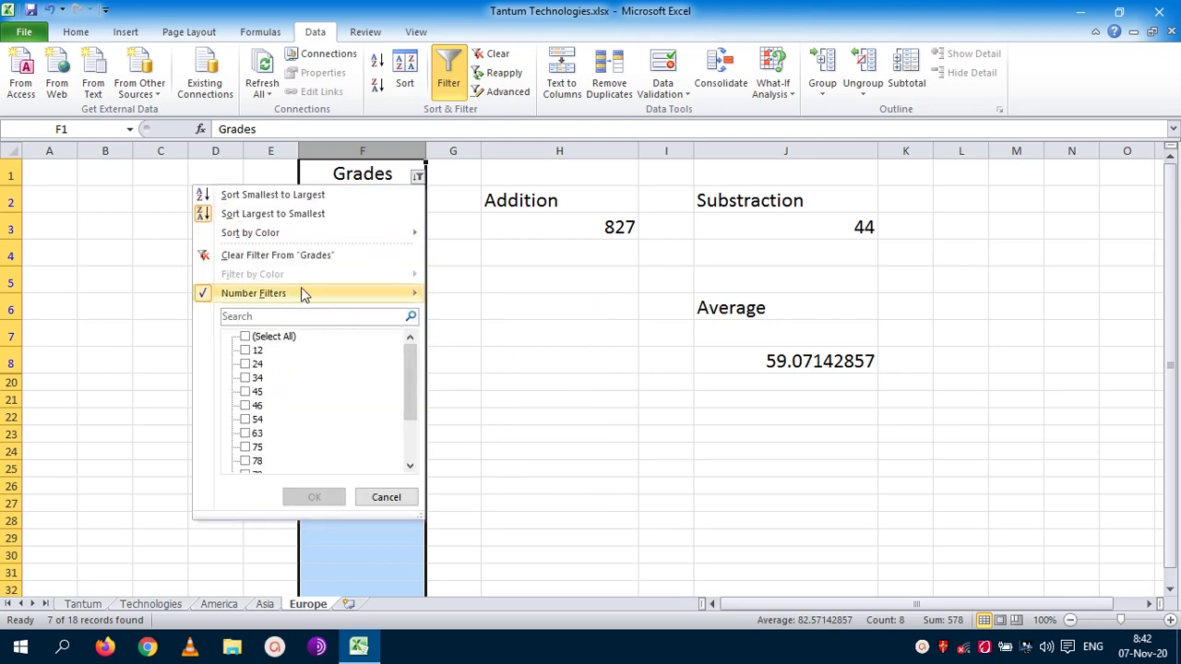
{"action": "mouse_move", "coordinate": [380, 294]}
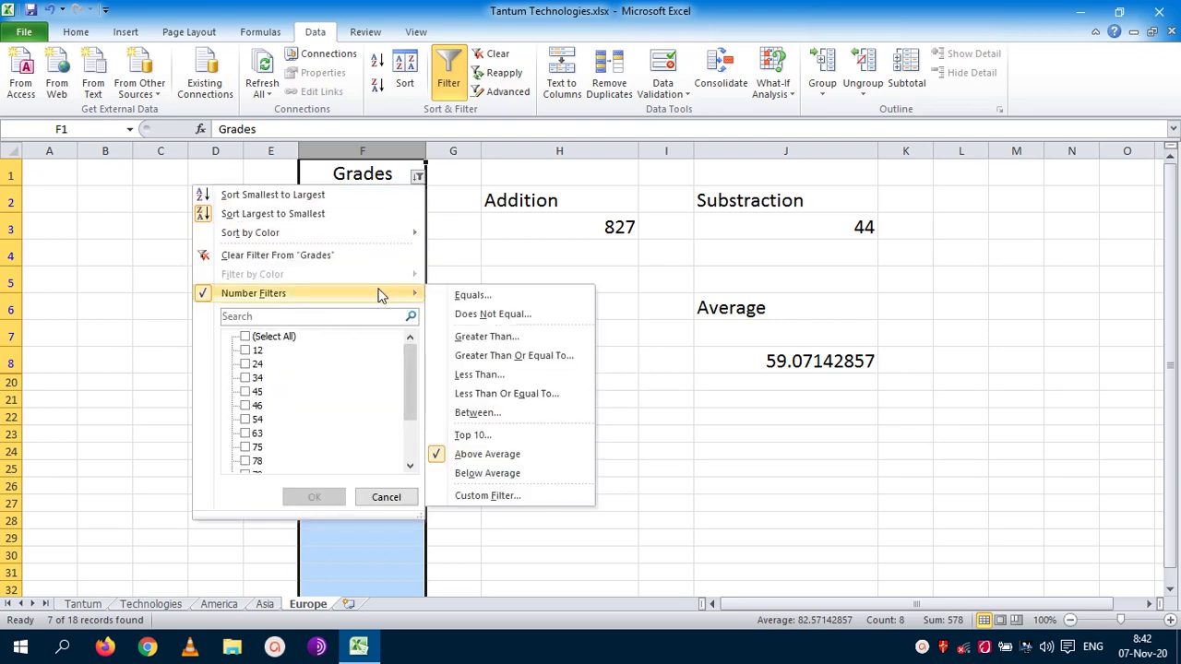
{"action": "left_click", "coordinate": [473, 456]}
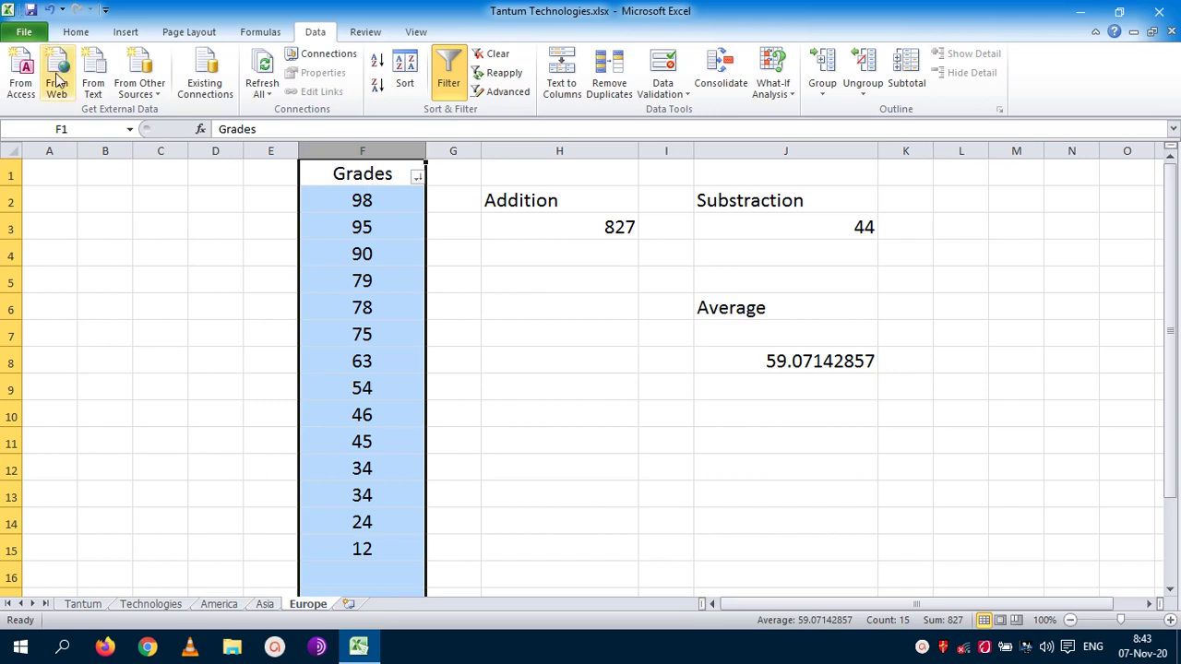
Create a Less Than conditional formatting rule for the Grades column with the threshold 50
{"action": "left_click", "coordinate": [74, 34]}
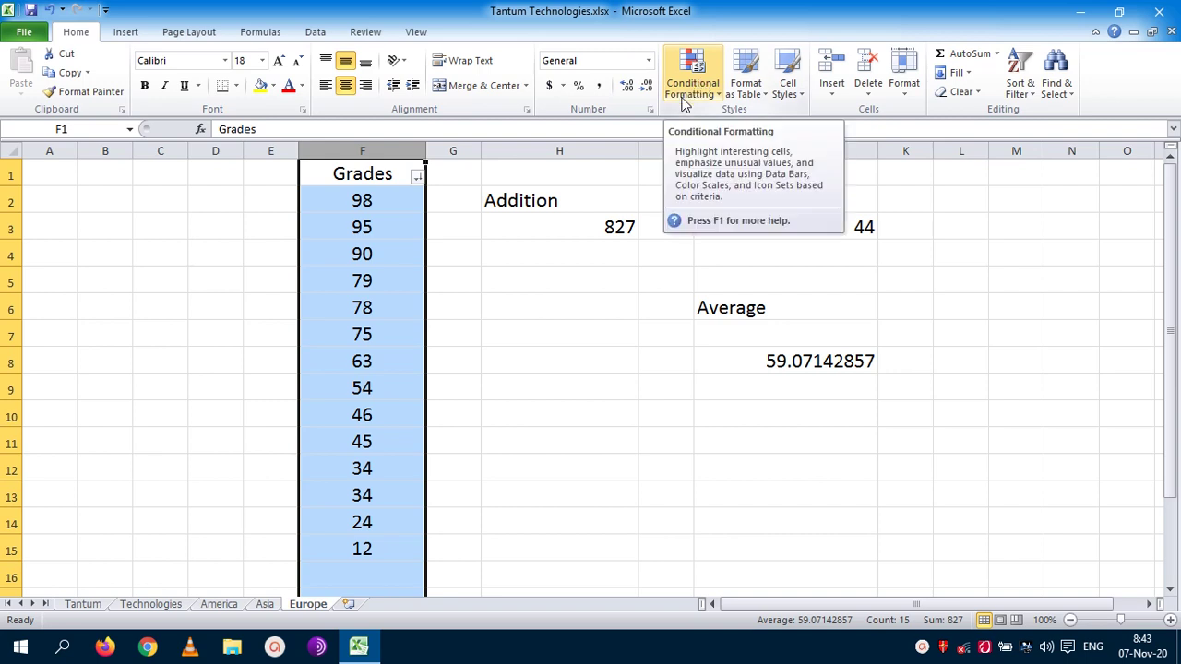
{"action": "left_click", "coordinate": [715, 96]}
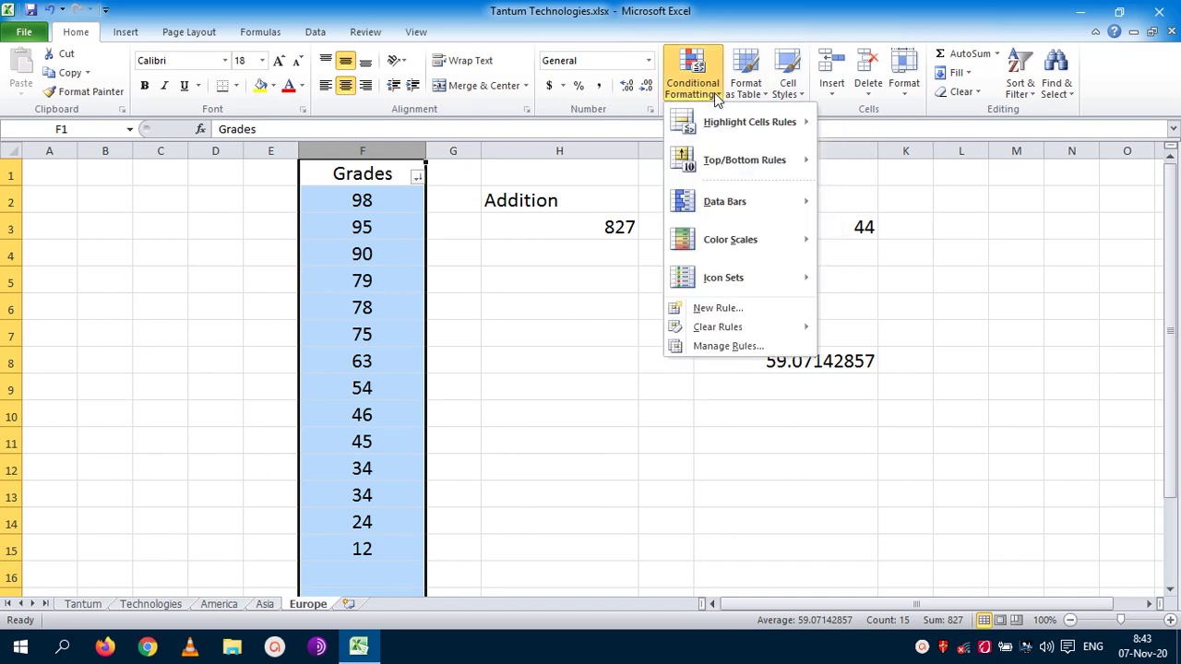
{"action": "mouse_move", "coordinate": [701, 127]}
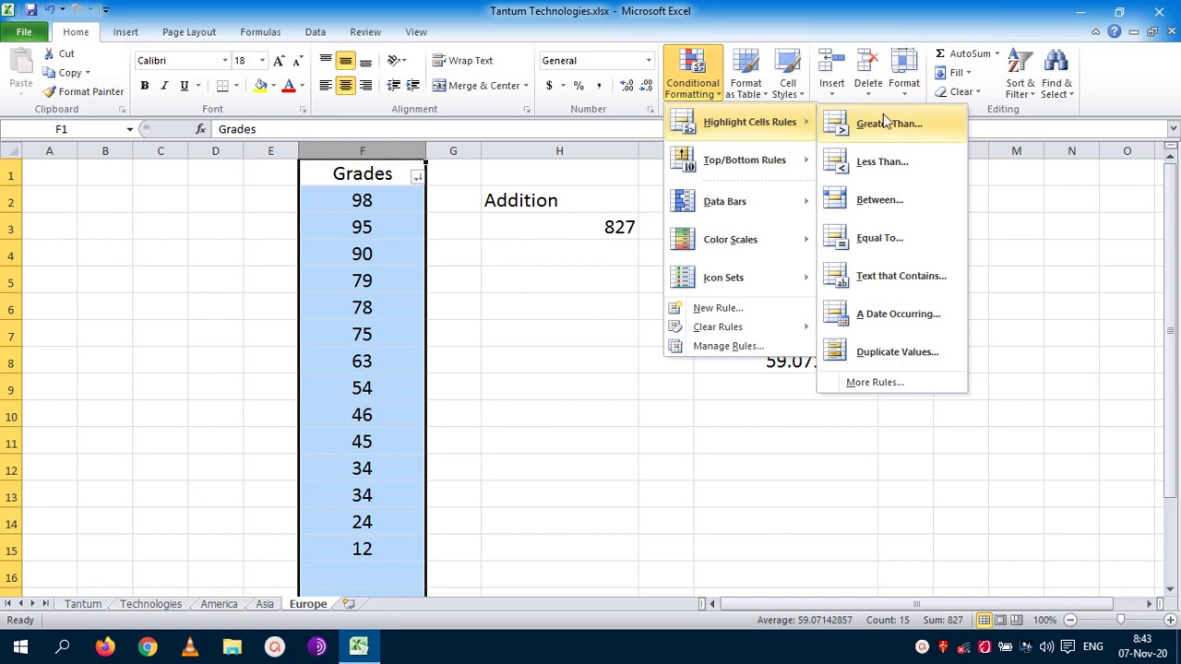
{"action": "left_click", "coordinate": [884, 163]}
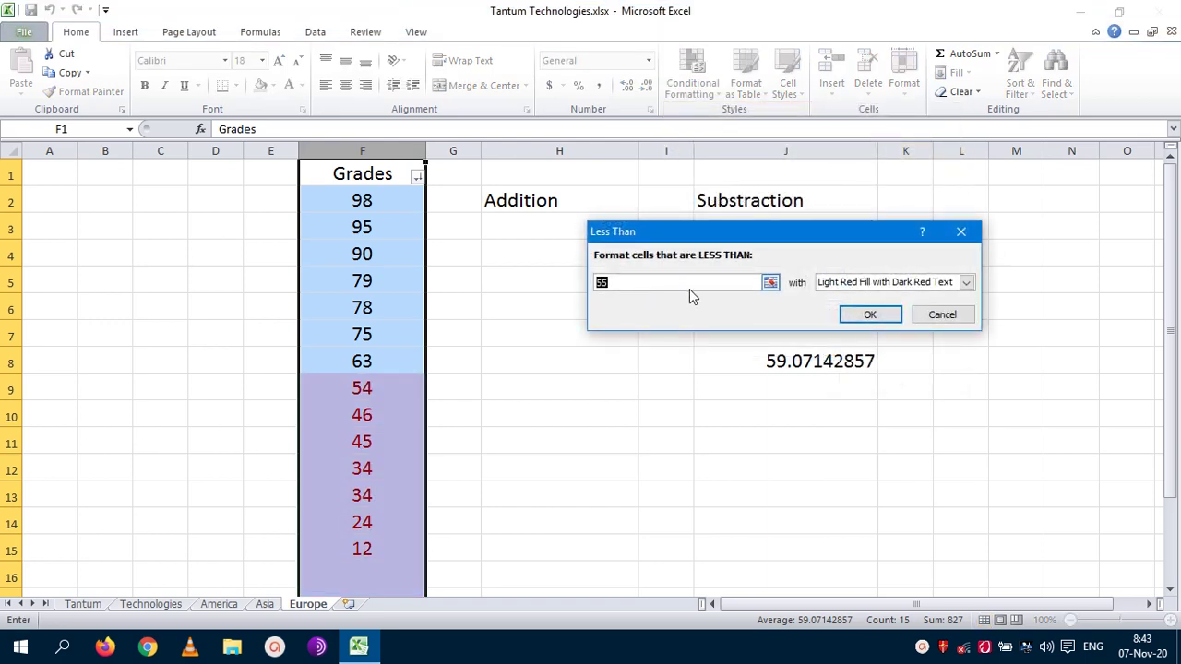
{"action": "key", "text": "BackSpace"}
{"action": "type", "text": "50"}
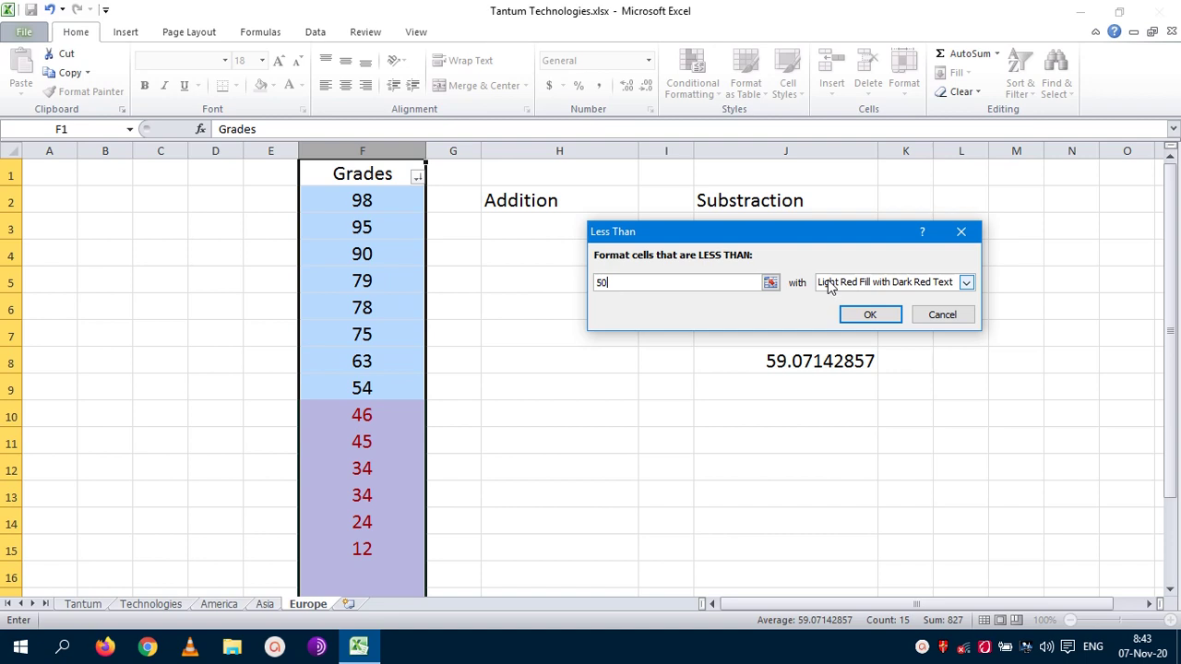
Give the Less Than rule a custom format with a yellow fill, apply it, and check the highlighted grades
{"action": "left_click", "coordinate": [966, 283]}
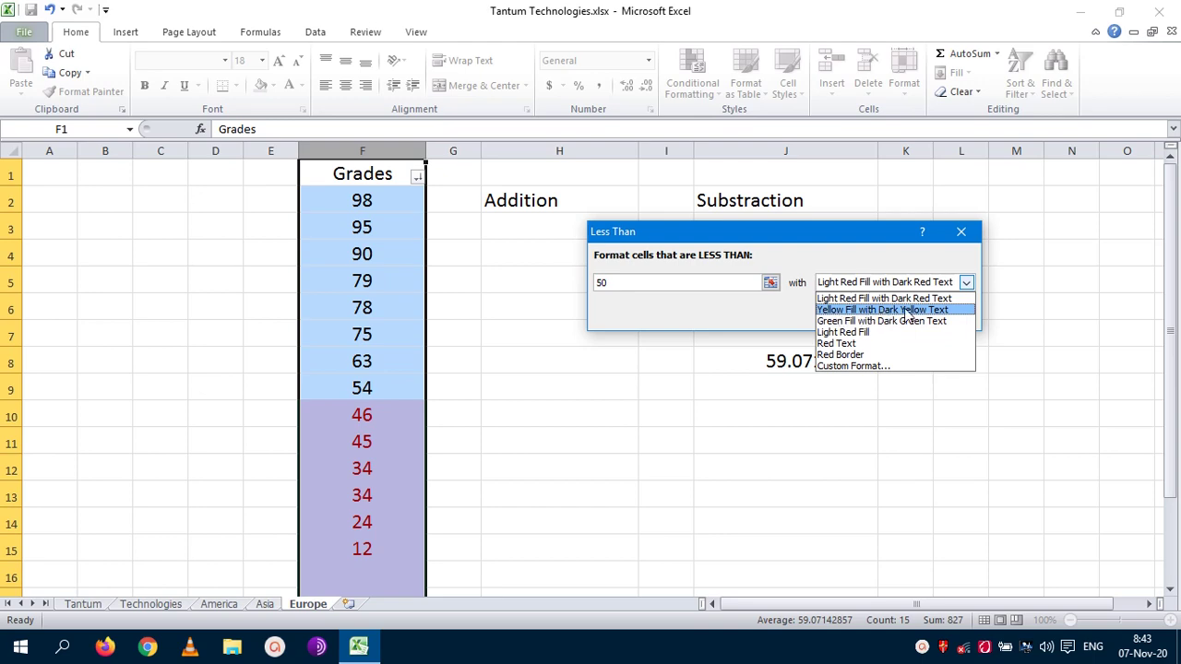
{"action": "left_click", "coordinate": [856, 367]}
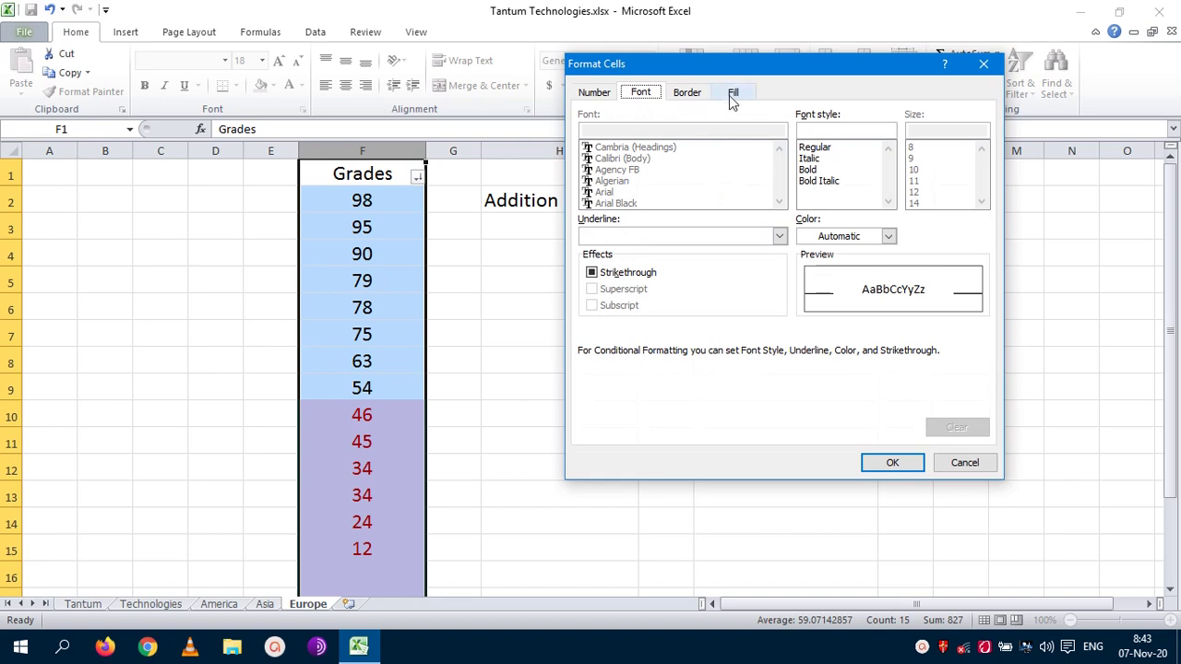
{"action": "left_click", "coordinate": [731, 93]}
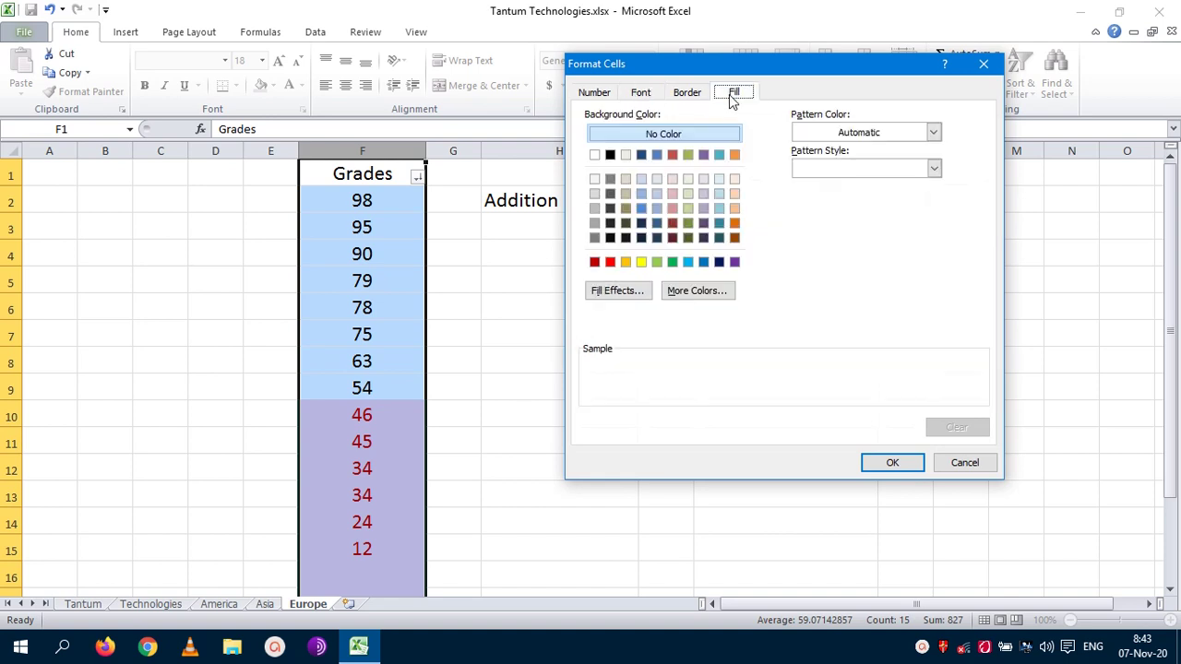
{"action": "left_click", "coordinate": [640, 95]}
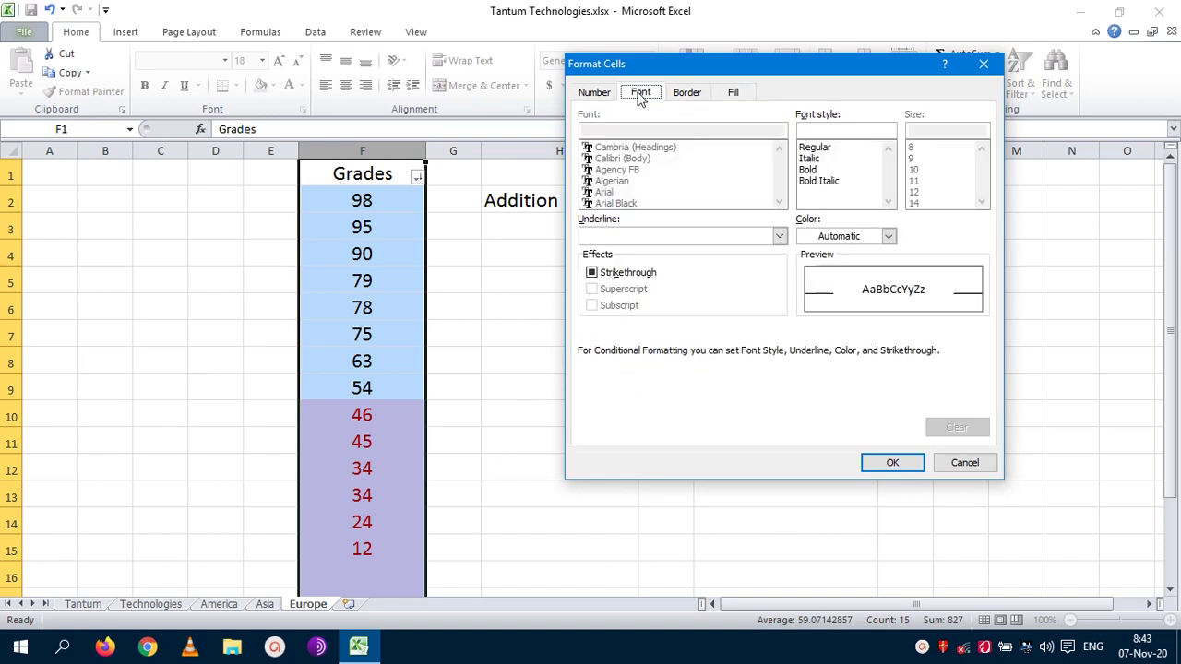
{"action": "left_click", "coordinate": [688, 96]}
{"action": "left_click", "coordinate": [593, 95]}
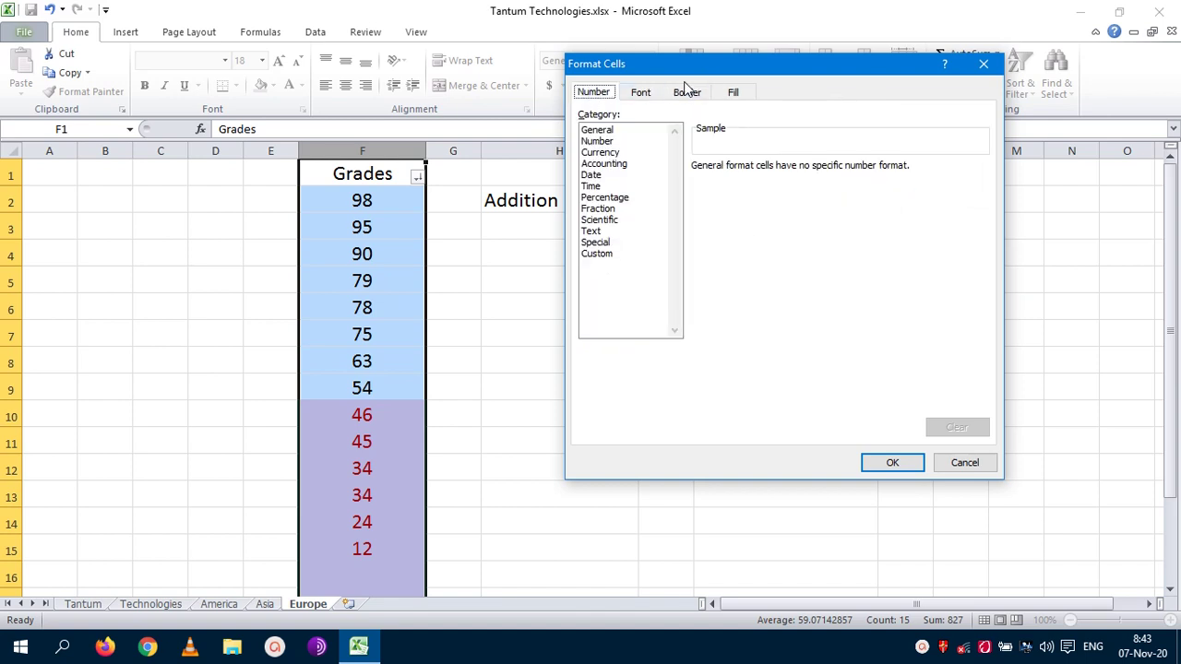
{"action": "left_click", "coordinate": [734, 92]}
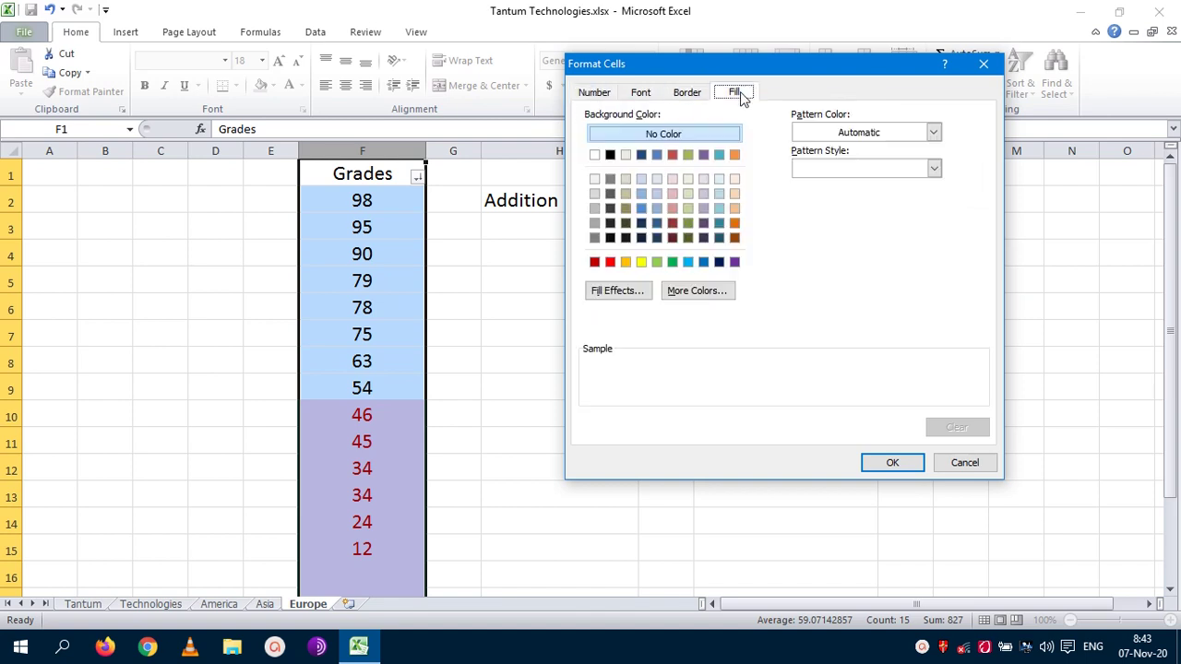
{"action": "left_click", "coordinate": [641, 263]}
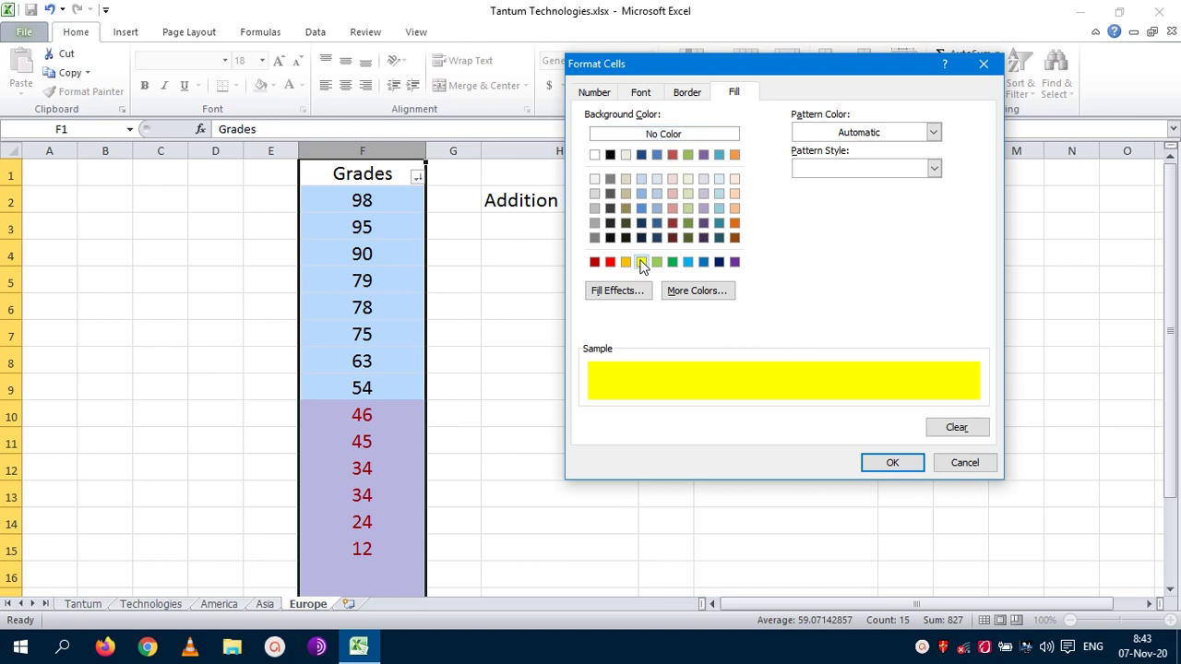
{"action": "left_click", "coordinate": [893, 464]}
{"action": "left_click", "coordinate": [865, 315]}
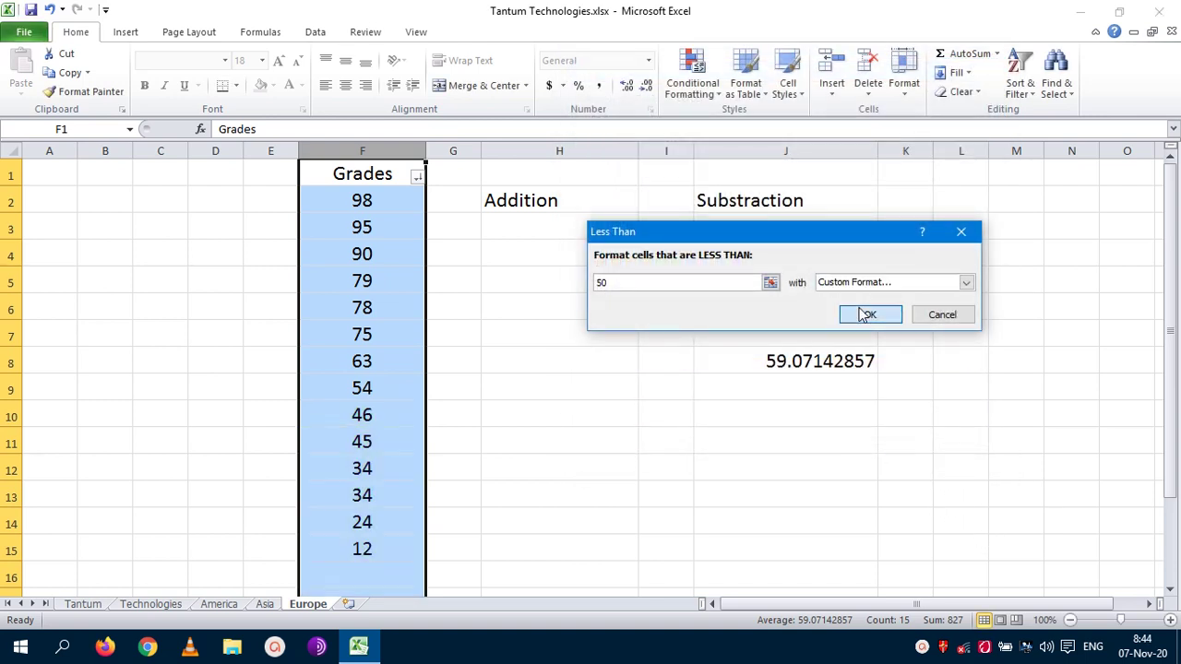
{"action": "scroll", "coordinate": [377, 409], "scroll_direction": "down", "scroll_amount": 1}
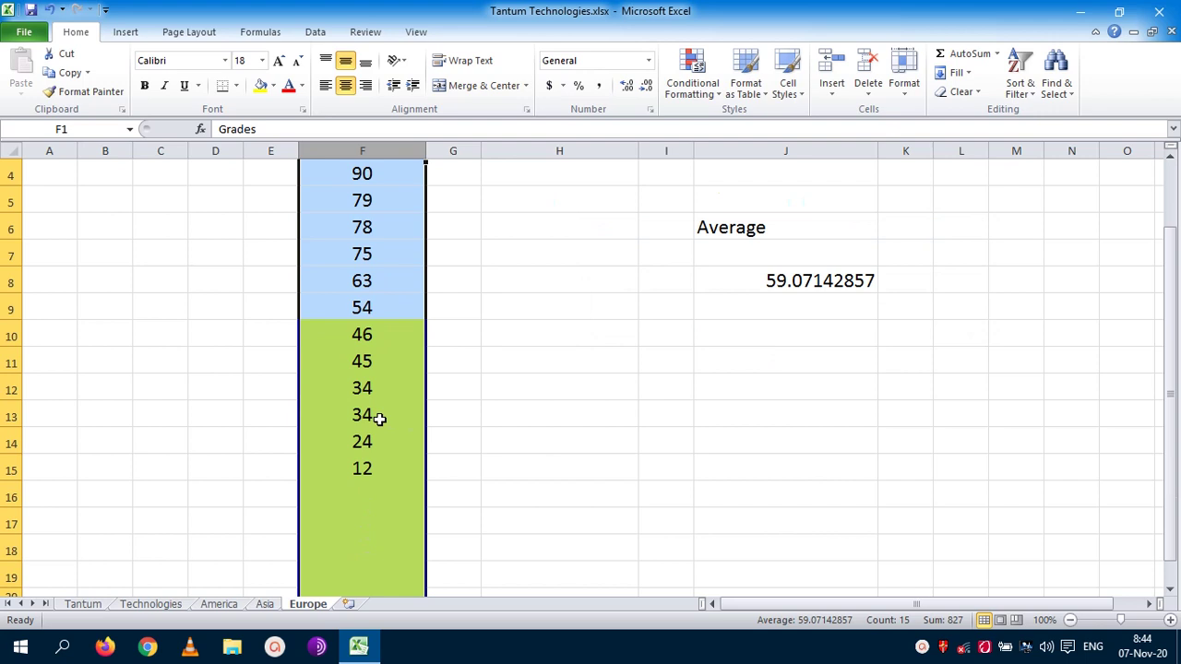
{"action": "left_click", "coordinate": [456, 340]}
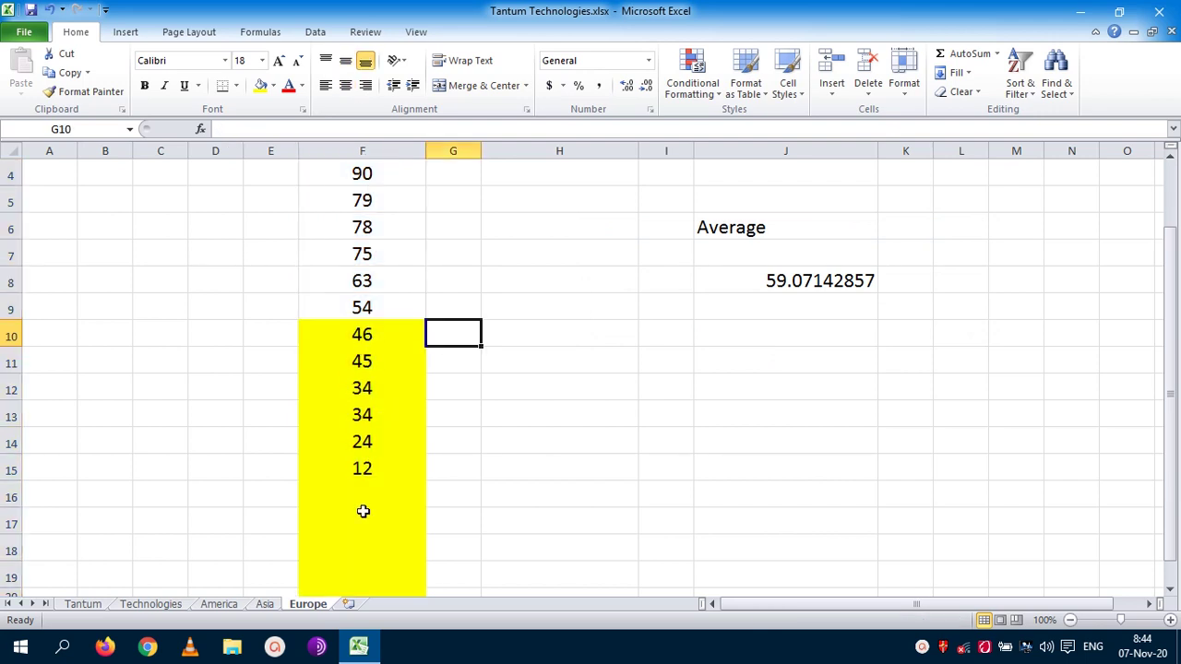
Sort the Grades column from largest to smallest and reopen its sort and filter options
{"action": "scroll", "coordinate": [361, 365], "scroll_direction": "up", "scroll_amount": 1}
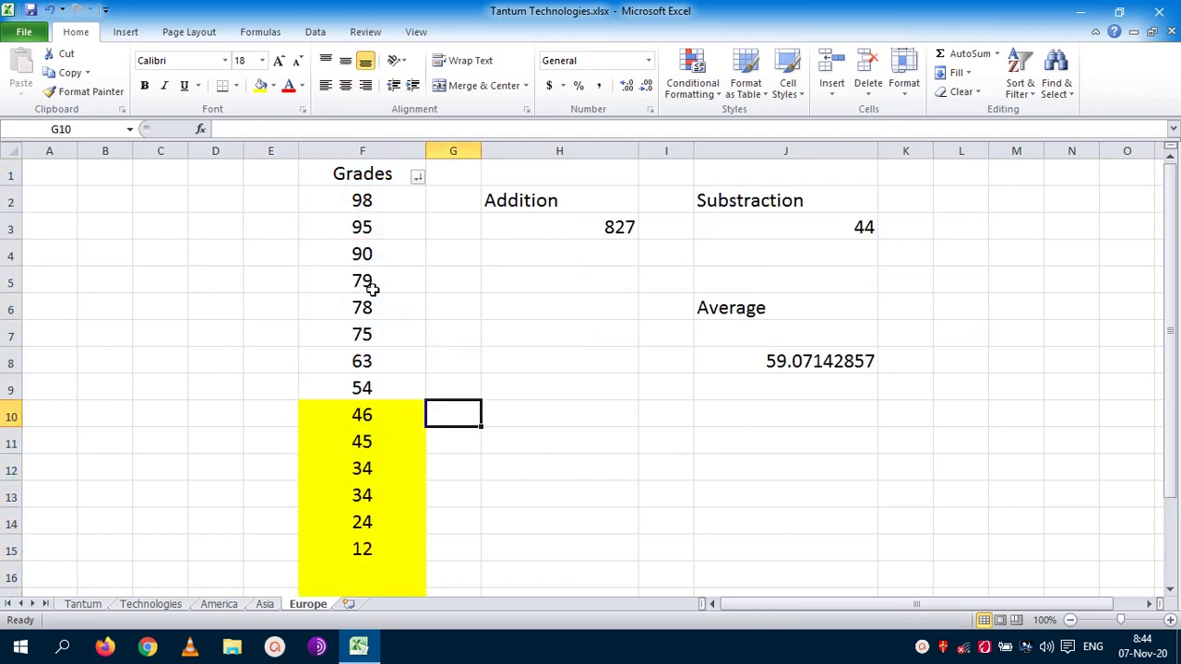
{"action": "left_click", "coordinate": [417, 180]}
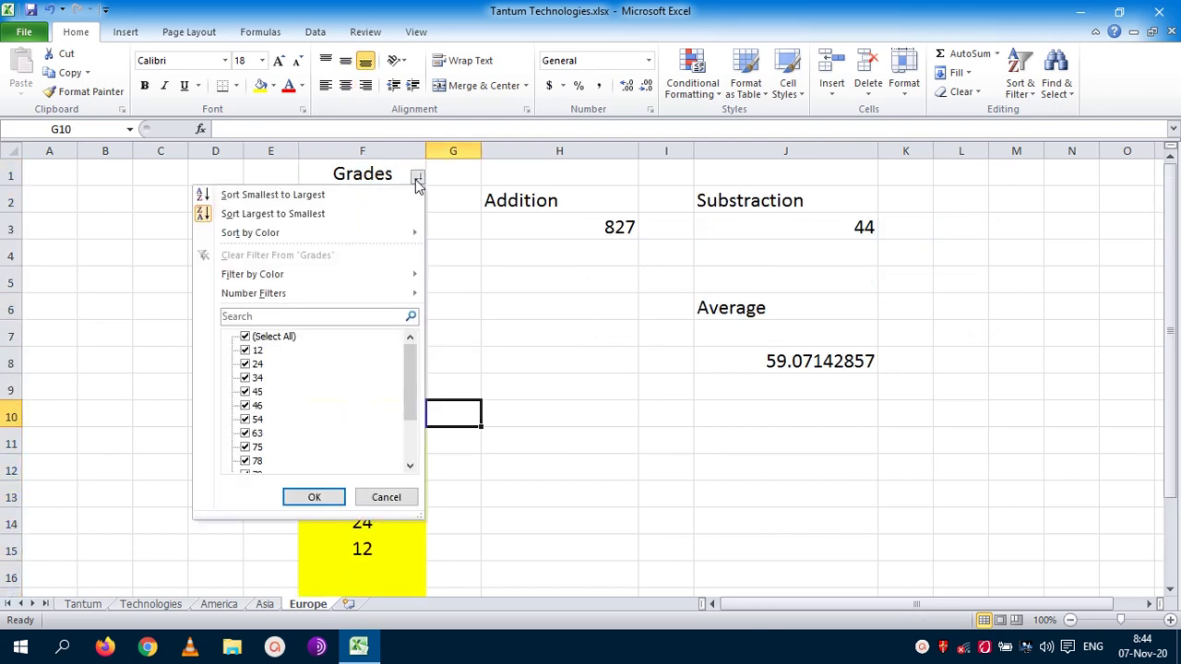
{"action": "left_click", "coordinate": [251, 218]}
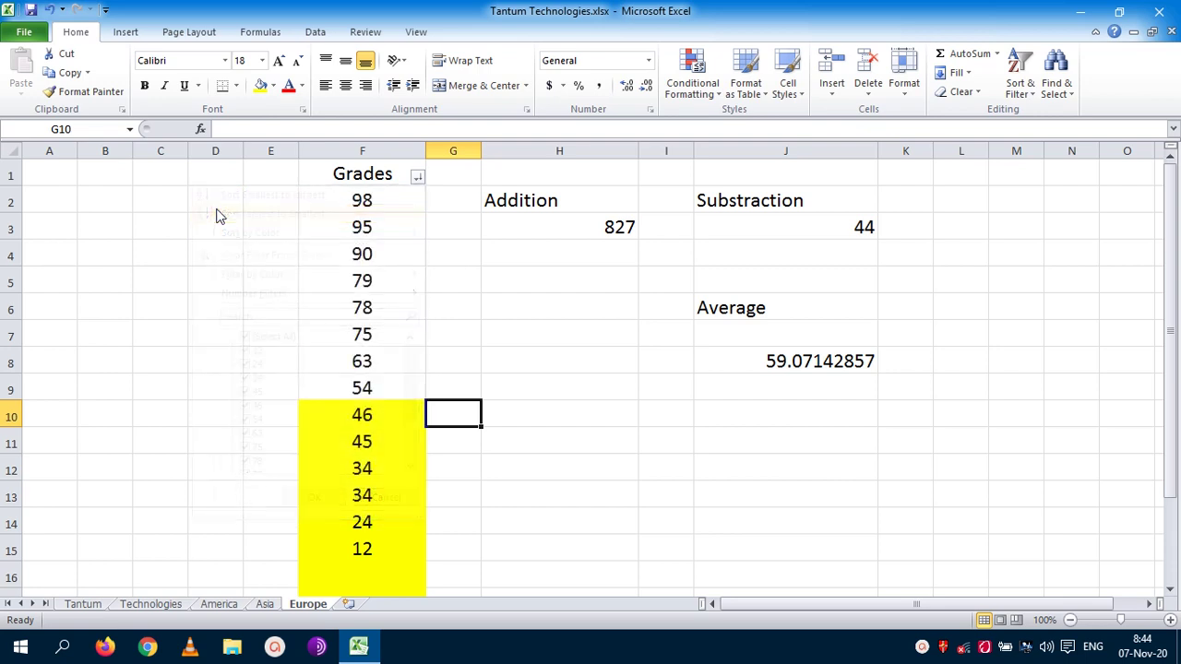
{"action": "left_click", "coordinate": [419, 178]}
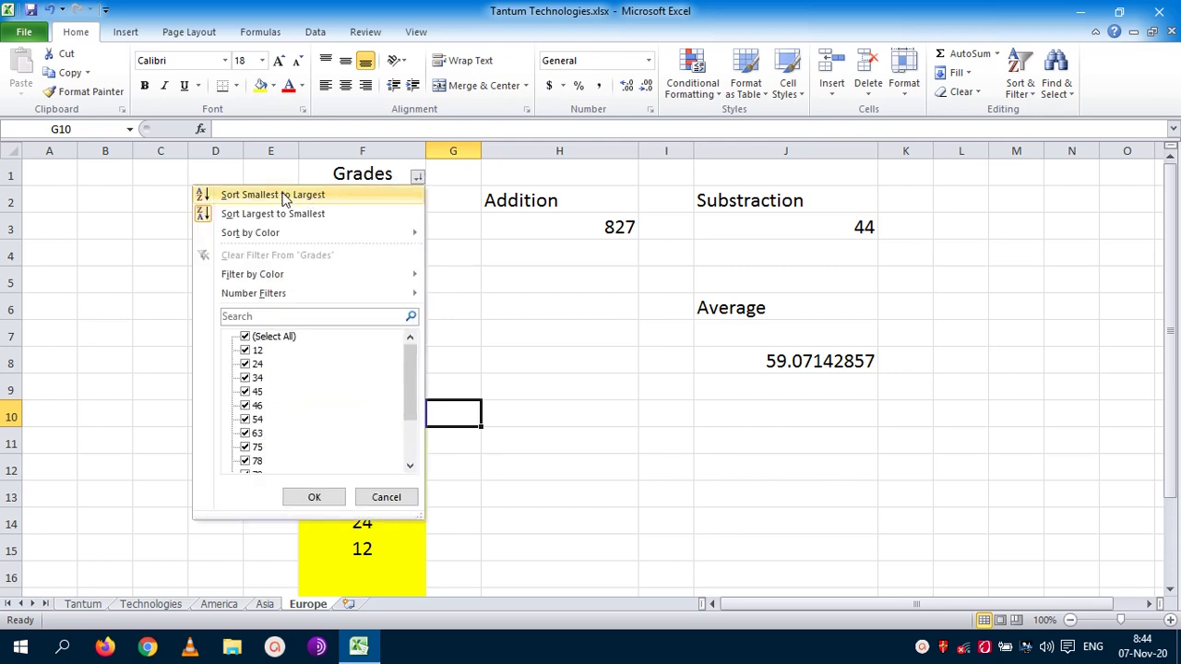
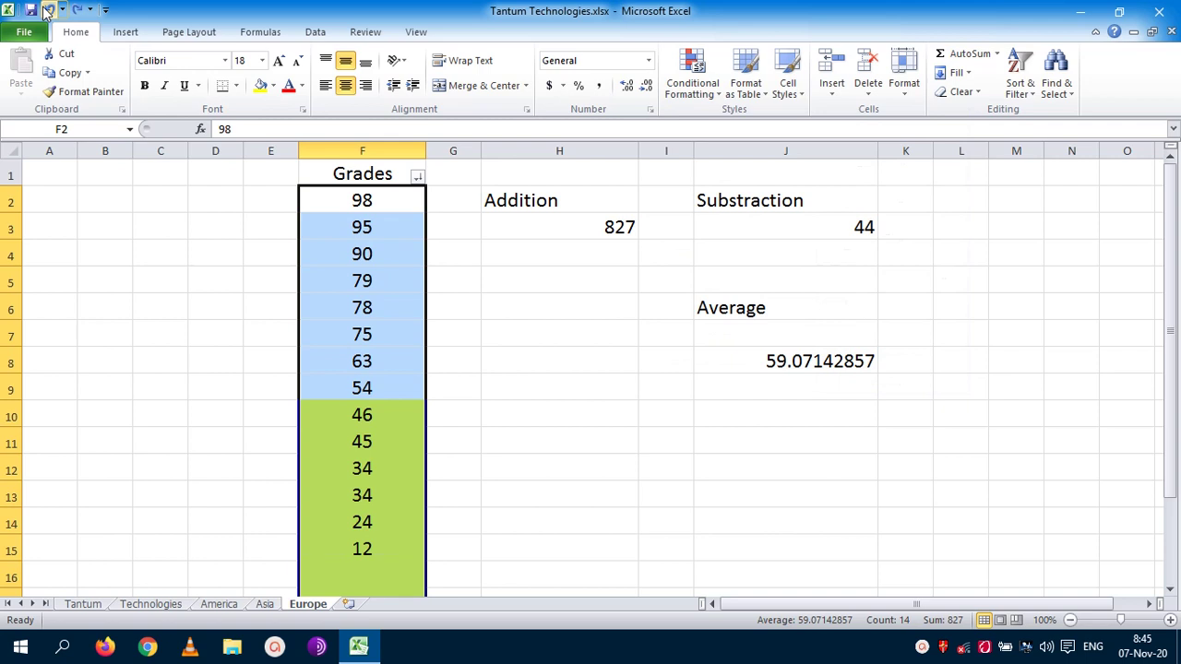
Undo the yellow conditional formatting applied to the Grades column
{"action": "left_click", "coordinate": [48, 10]}
{"action": "left_click", "coordinate": [554, 305]}
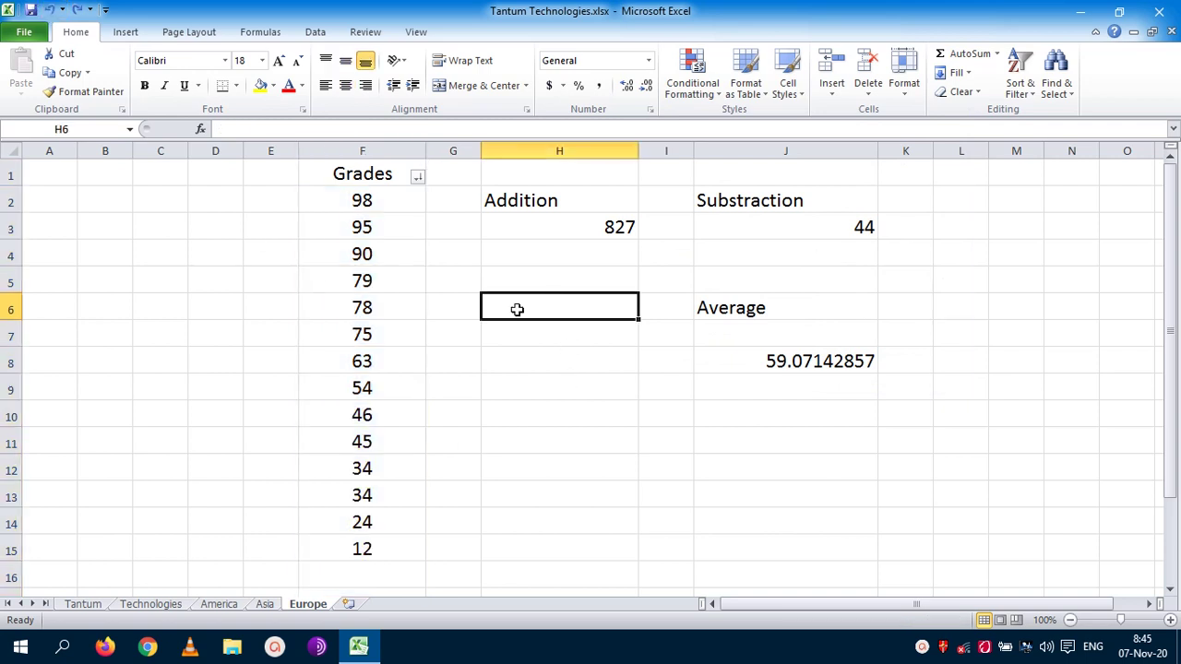
Make row 1 about twice as tall and widen column G to several times its width
{"action": "left_click_drag", "start_coordinate": [13, 182], "coordinate": [13, 211]}
{"action": "left_click", "coordinate": [464, 182]}
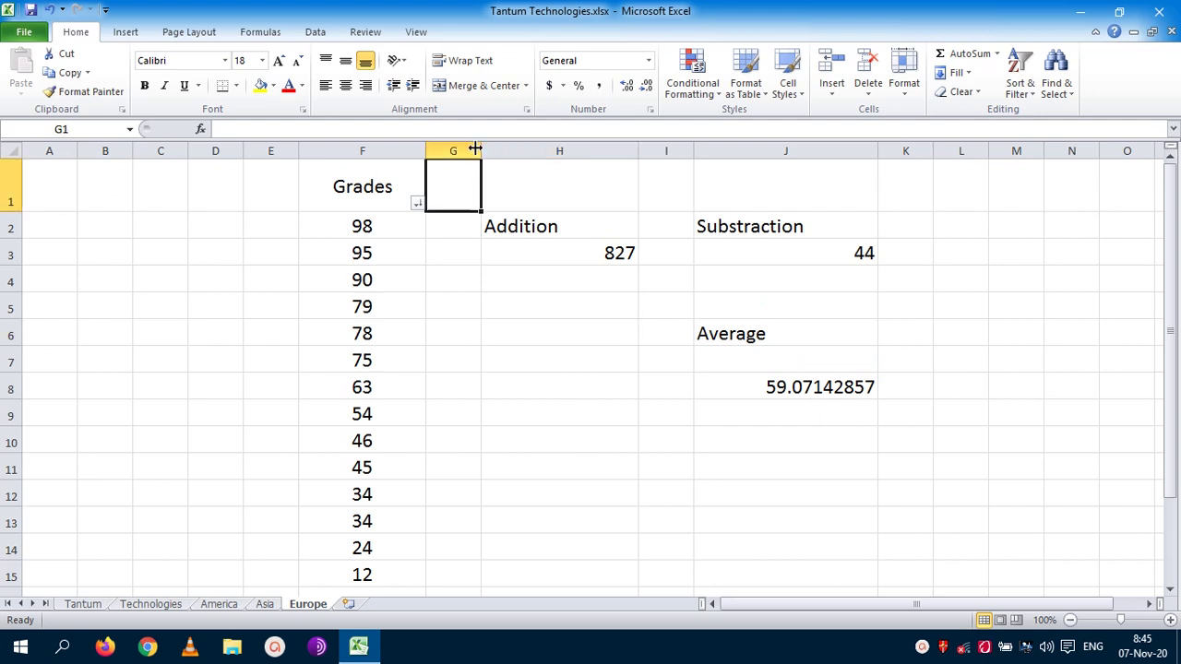
{"action": "left_click_drag", "start_coordinate": [481, 148], "coordinate": [728, 148]}
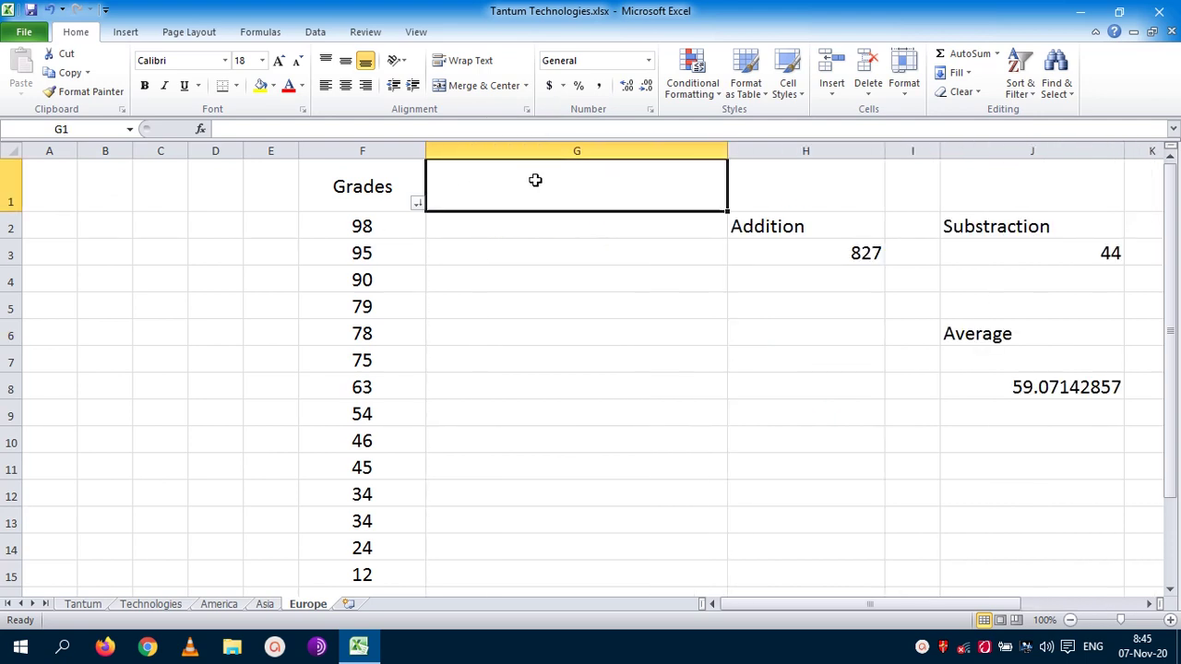
Enter the header "title of our content" in G1 and "title 2" in H1
{"action": "type", "text": "title "}
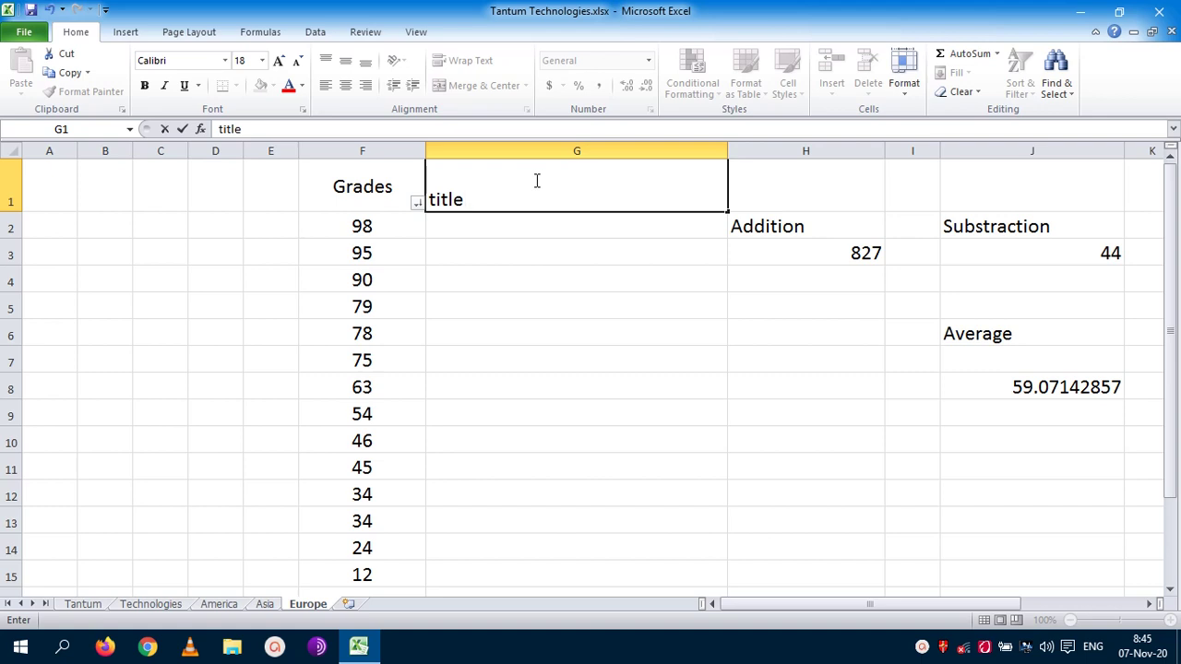
{"action": "type", "text": "of our content"}
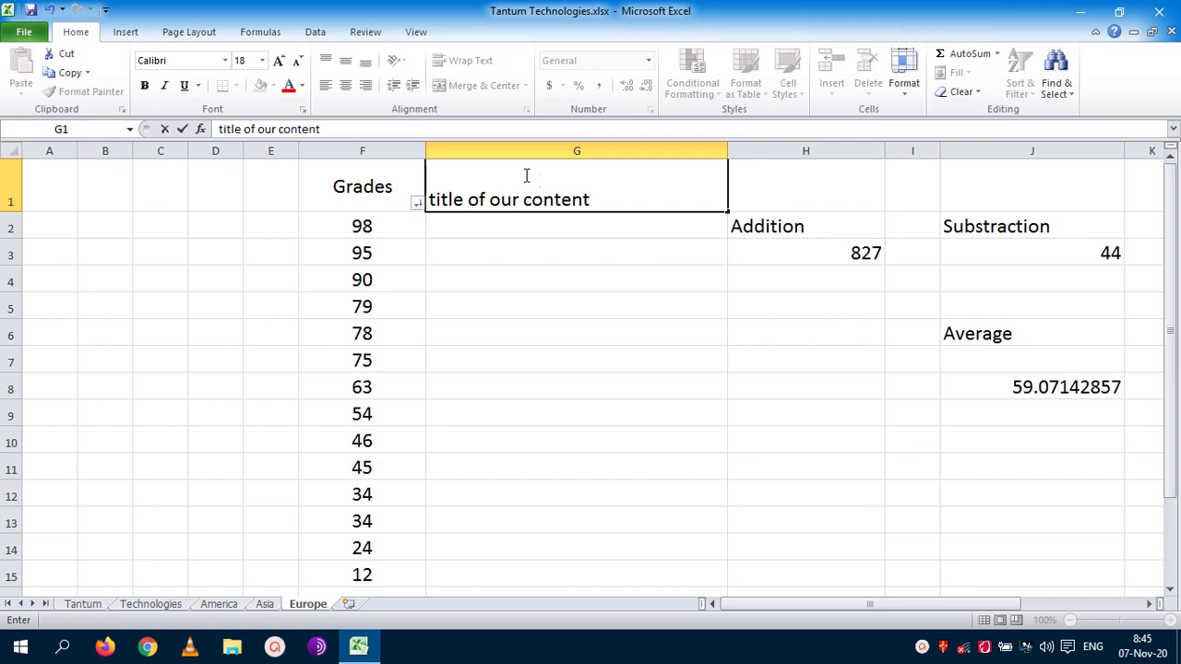
{"action": "left_click", "coordinate": [777, 168]}
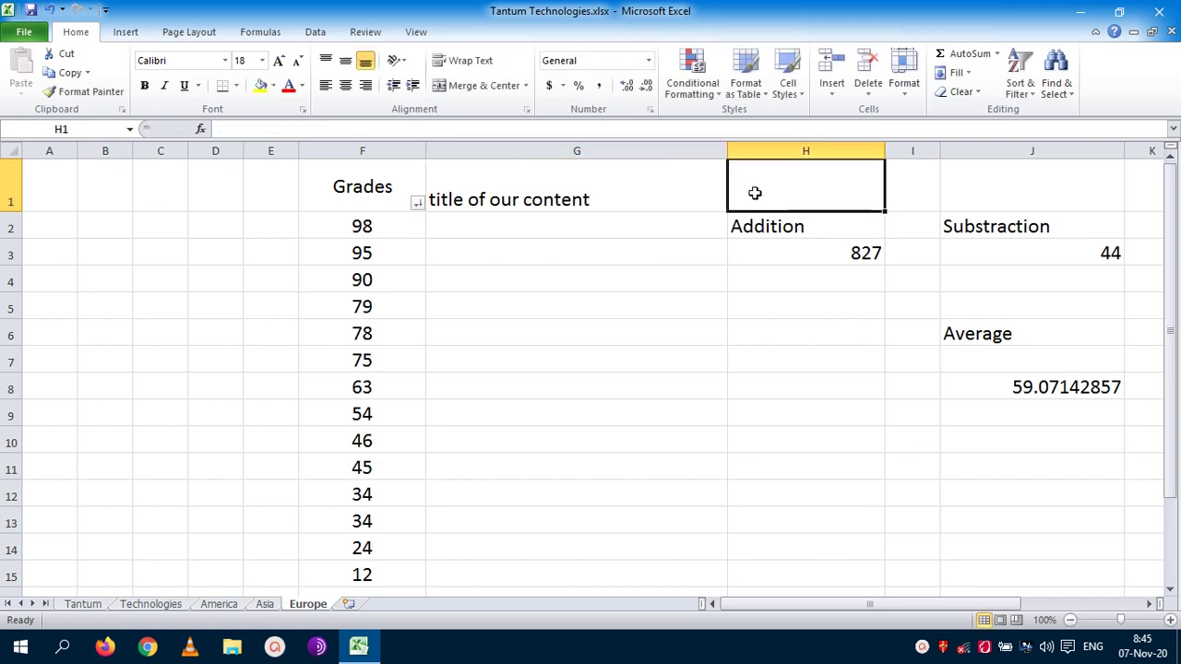
{"action": "type", "text": "ti"}
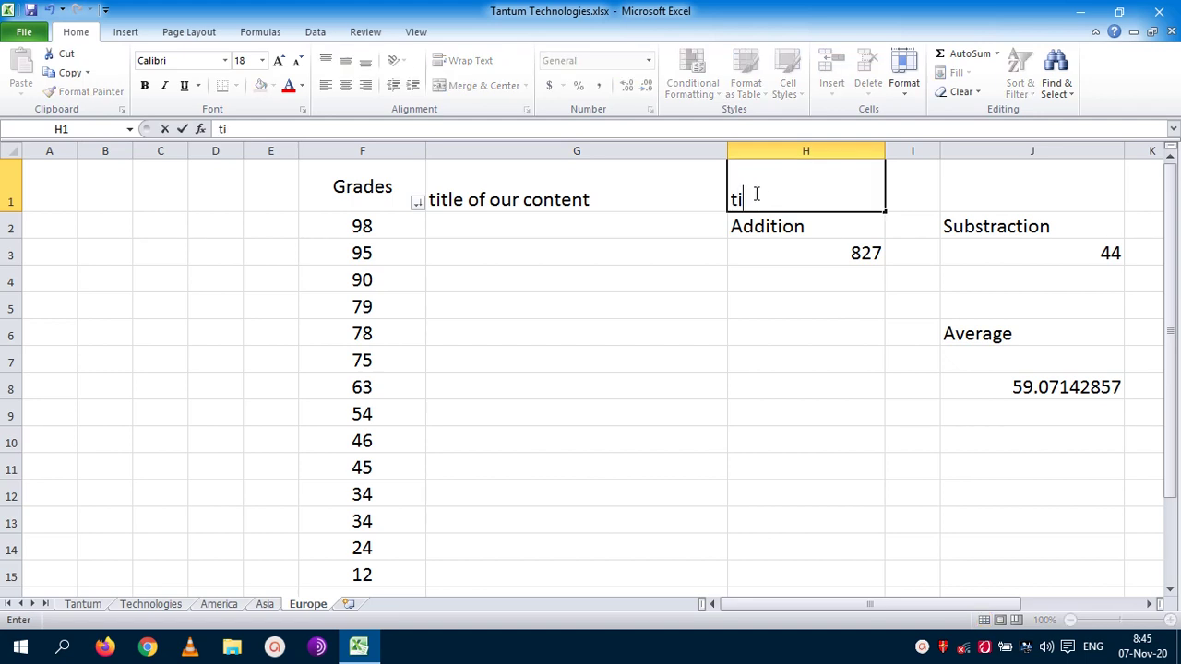
{"action": "type", "text": "tle 2"}
{"action": "left_click", "coordinate": [646, 312]}
Copy the grades in F2:F15 and paste them directly below, starting at F16
{"action": "scroll", "coordinate": [378, 222], "scroll_direction": "down", "scroll_amount": 1}
{"action": "scroll", "coordinate": [369, 258], "scroll_direction": "up", "scroll_amount": 1}
{"action": "left_click_drag", "start_coordinate": [377, 230], "coordinate": [335, 564]}
{"action": "right_click", "coordinate": [367, 227]}
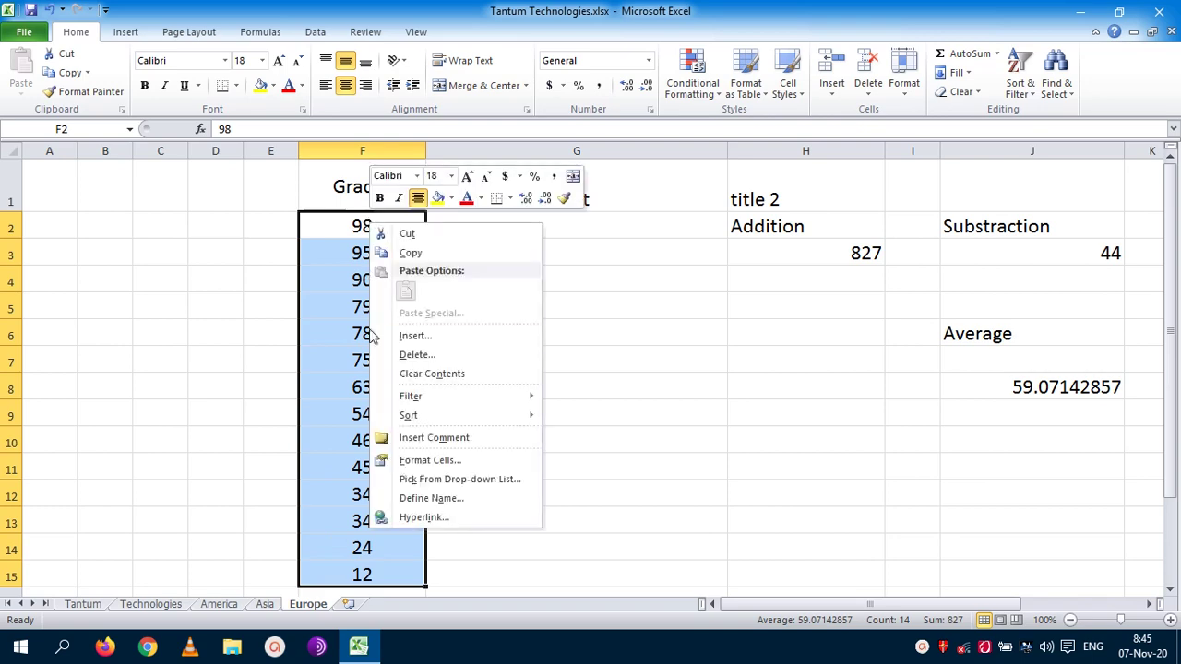
{"action": "left_click", "coordinate": [412, 262]}
{"action": "scroll", "coordinate": [327, 379], "scroll_direction": "down", "scroll_amount": 3}
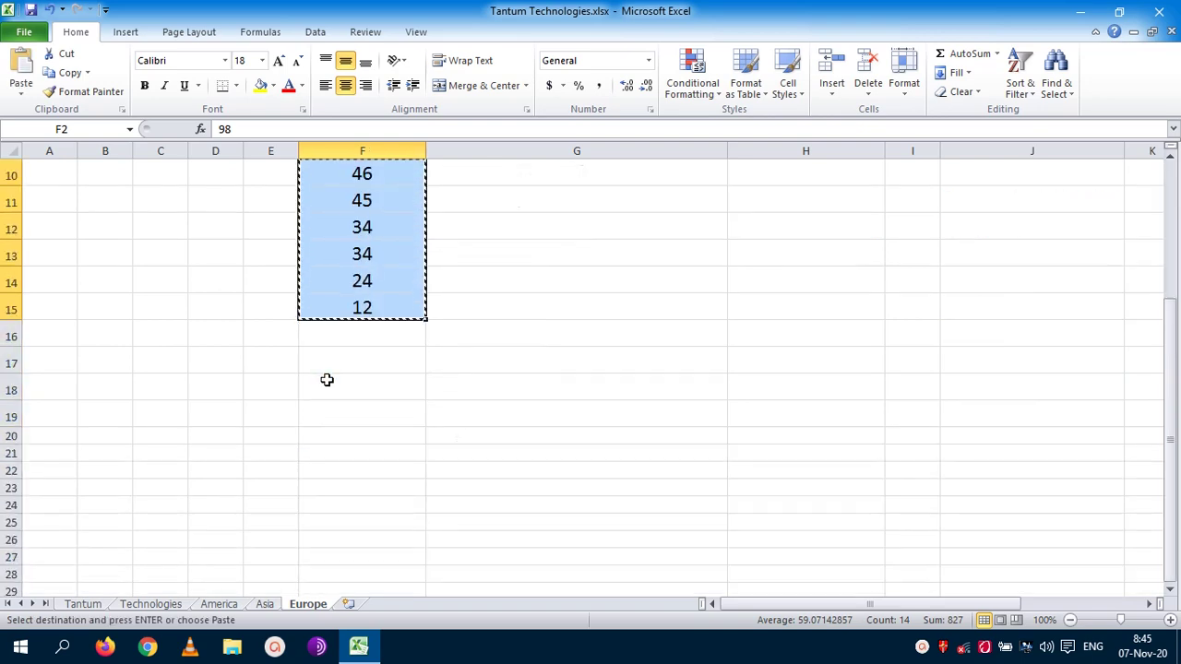
{"action": "left_click", "coordinate": [362, 338]}
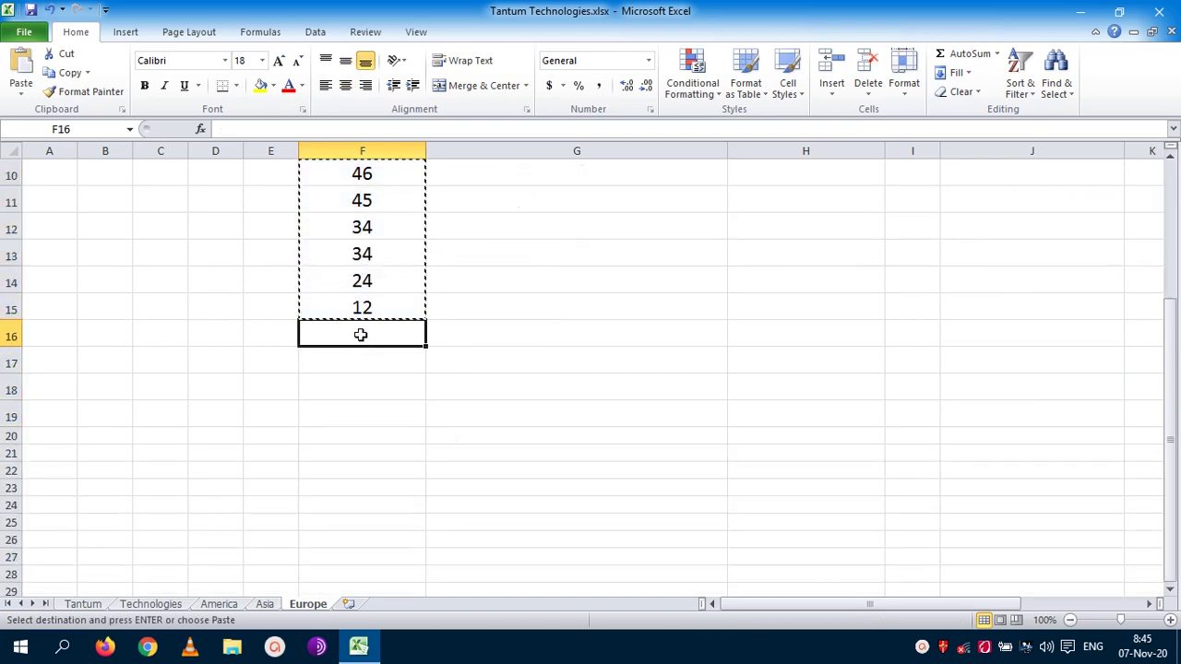
{"action": "key", "text": "ctrl+v"}
Paste the copied grades four more times down column F, starting at F30, F44, F58 and F72, and return to the header row
{"action": "scroll", "coordinate": [342, 378], "scroll_direction": "down", "scroll_amount": 4}
{"action": "left_click", "coordinate": [343, 384]}
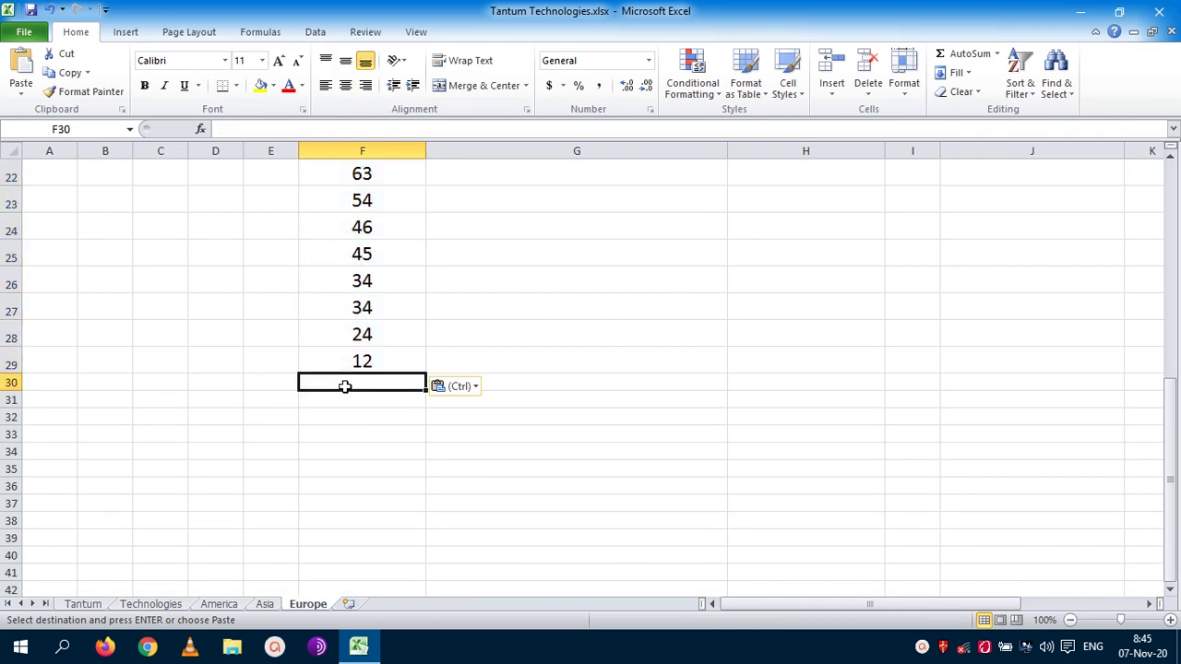
{"action": "key", "text": "ctrl+v"}
{"action": "scroll", "coordinate": [344, 391], "scroll_direction": "down", "scroll_amount": 5}
{"action": "left_click", "coordinate": [354, 359]}
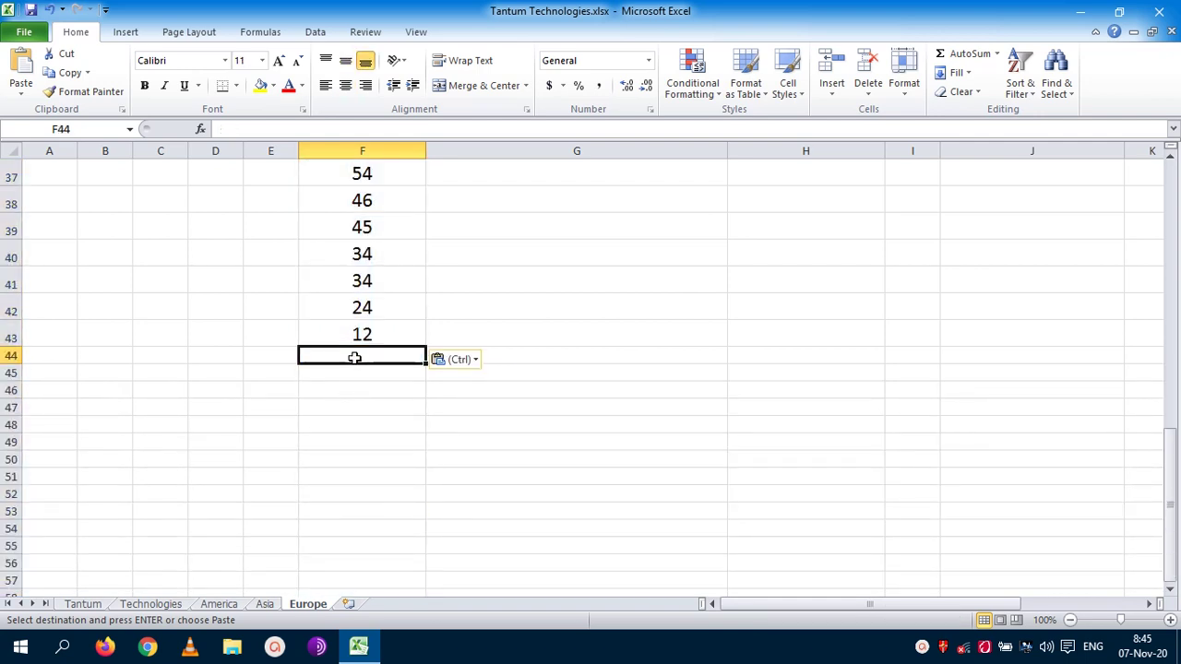
{"action": "key", "text": "ctrl+v"}
{"action": "scroll", "coordinate": [334, 416], "scroll_direction": "down", "scroll_amount": 3}
{"action": "scroll", "coordinate": [333, 416], "scroll_direction": "down", "scroll_amount": 2}
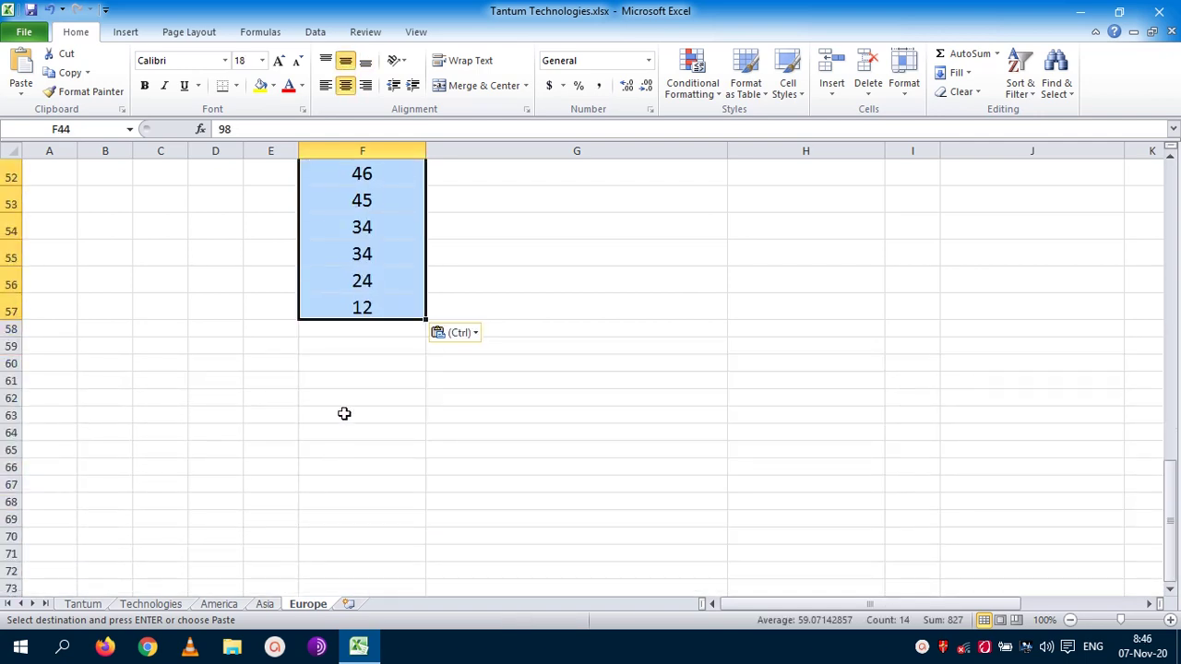
{"action": "left_click", "coordinate": [353, 331]}
{"action": "key", "text": "ctrl+v"}
{"action": "scroll", "coordinate": [342, 403], "scroll_direction": "down", "scroll_amount": 6}
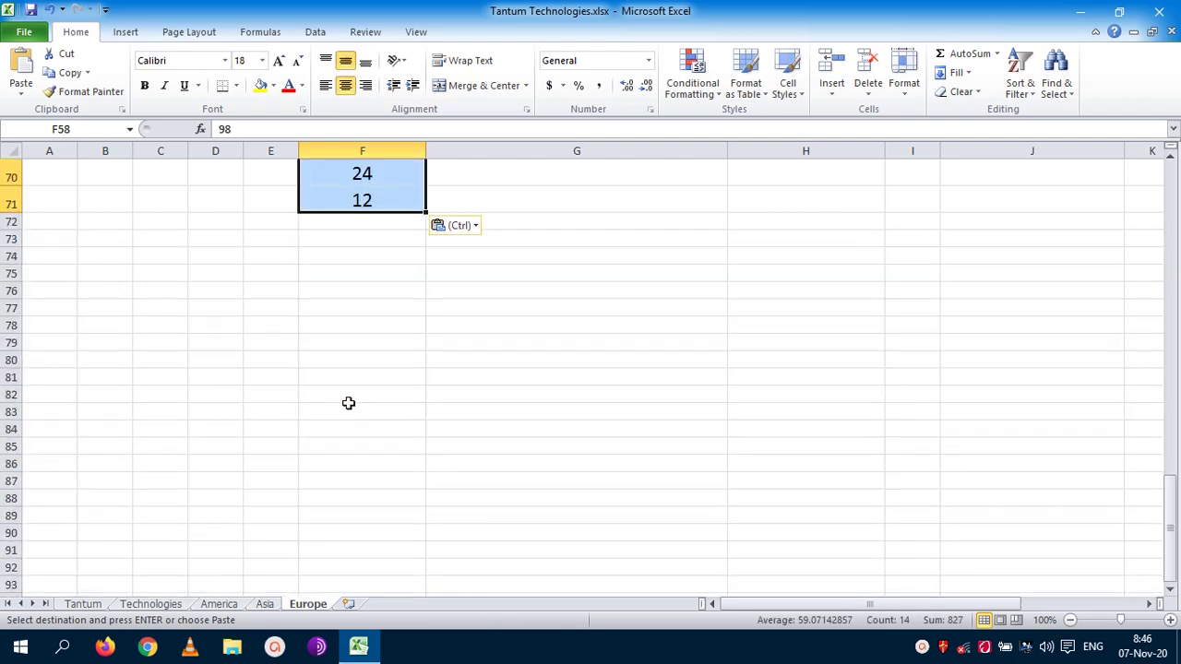
{"action": "left_click", "coordinate": [384, 224]}
{"action": "key", "text": "ctrl+v"}
{"action": "scroll", "coordinate": [356, 400], "scroll_direction": "down", "scroll_amount": 4}
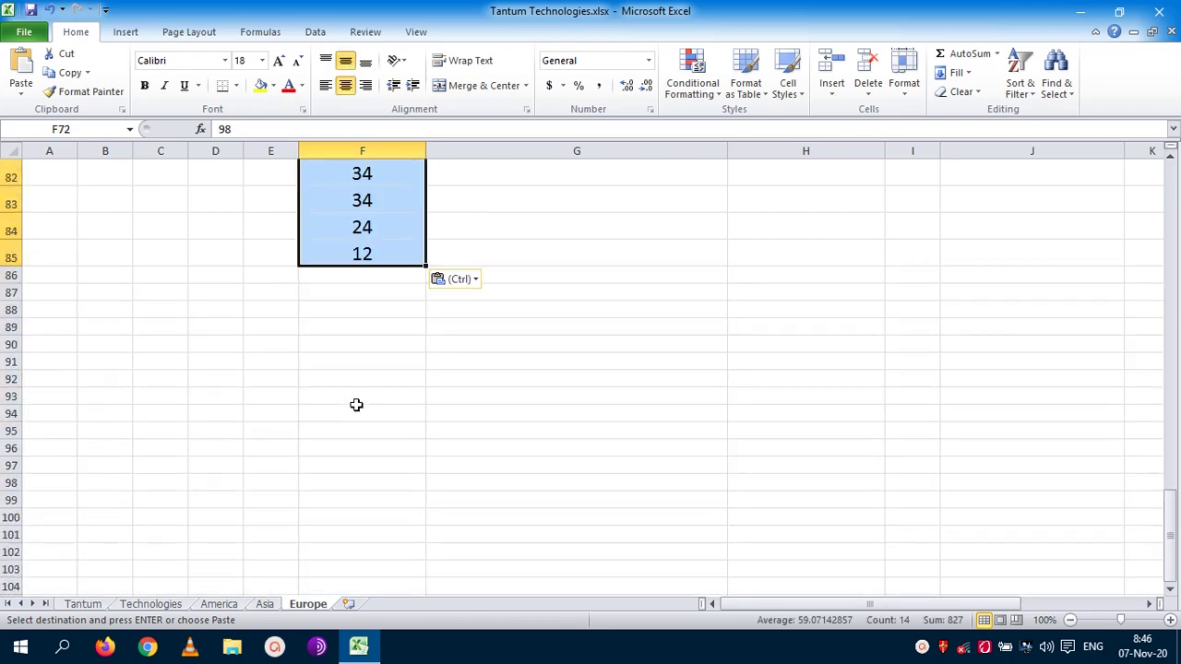
{"action": "scroll", "coordinate": [359, 412], "scroll_direction": "up", "scroll_amount": 20}
{"action": "scroll", "coordinate": [359, 411], "scroll_direction": "up", "scroll_amount": 1}
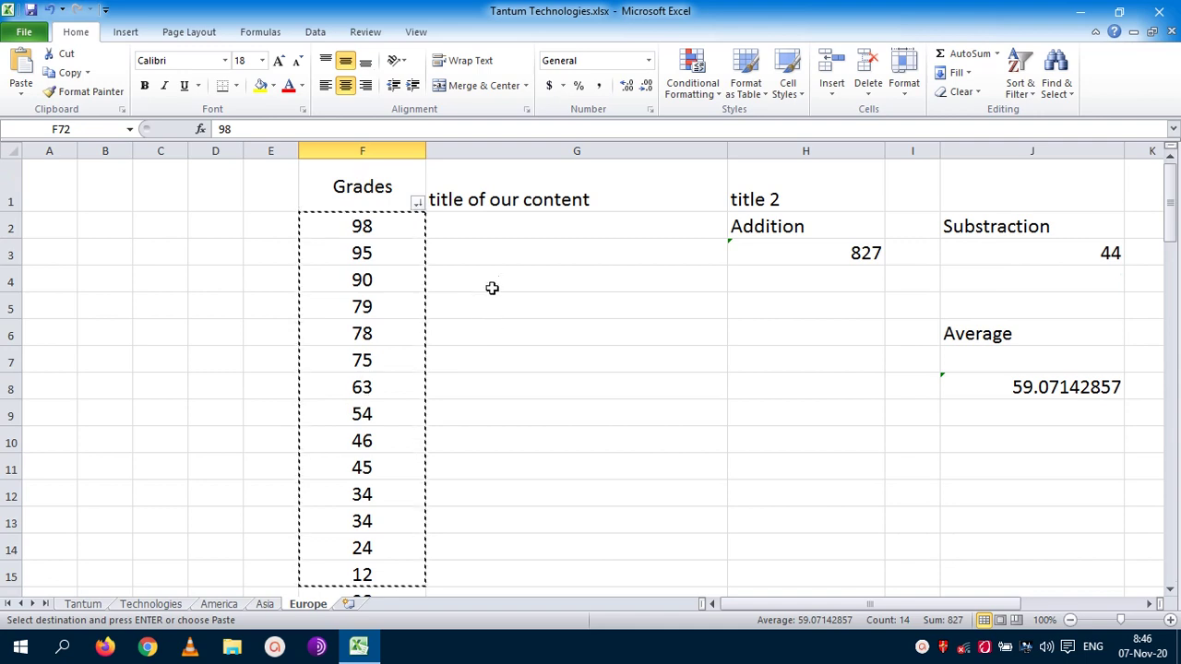
Enter the formula =F2+100 in cell G2 to add 100 to the first grade
{"action": "left_click", "coordinate": [481, 227]}
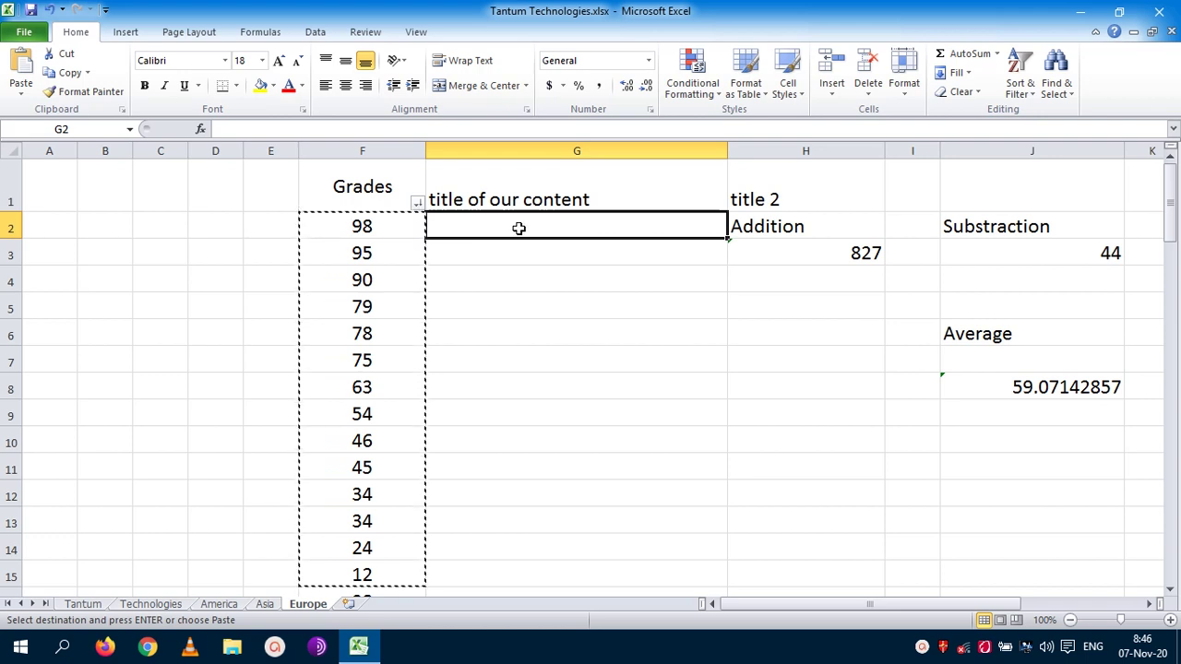
{"action": "type", "text": "="}
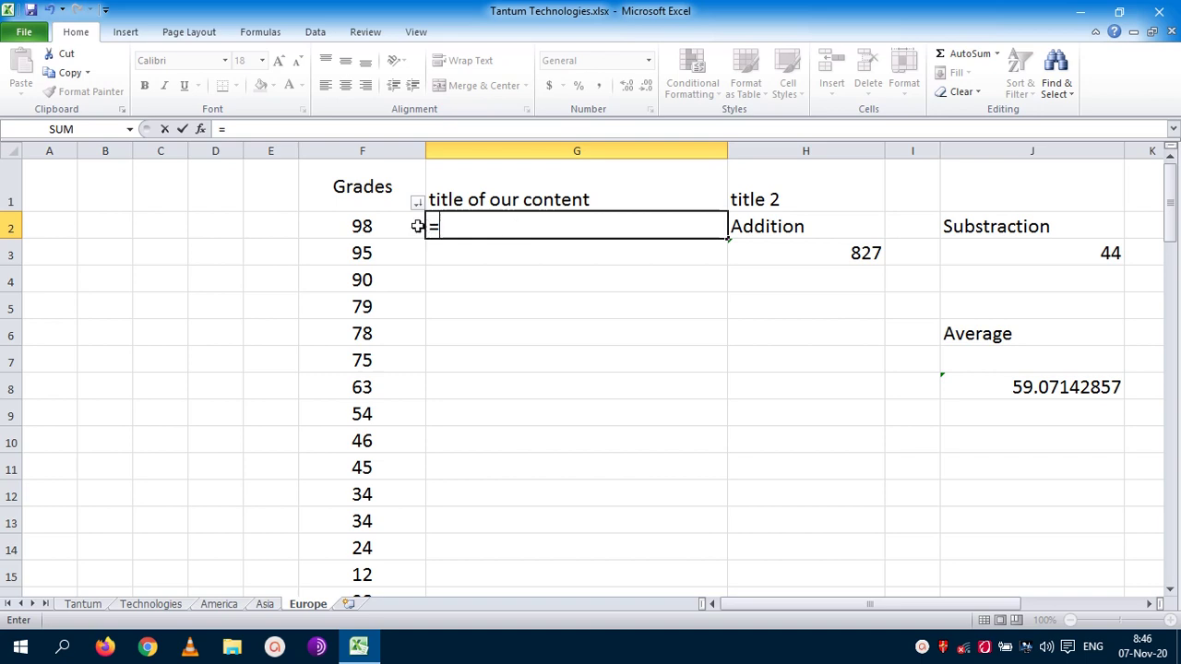
{"action": "left_click", "coordinate": [367, 226]}
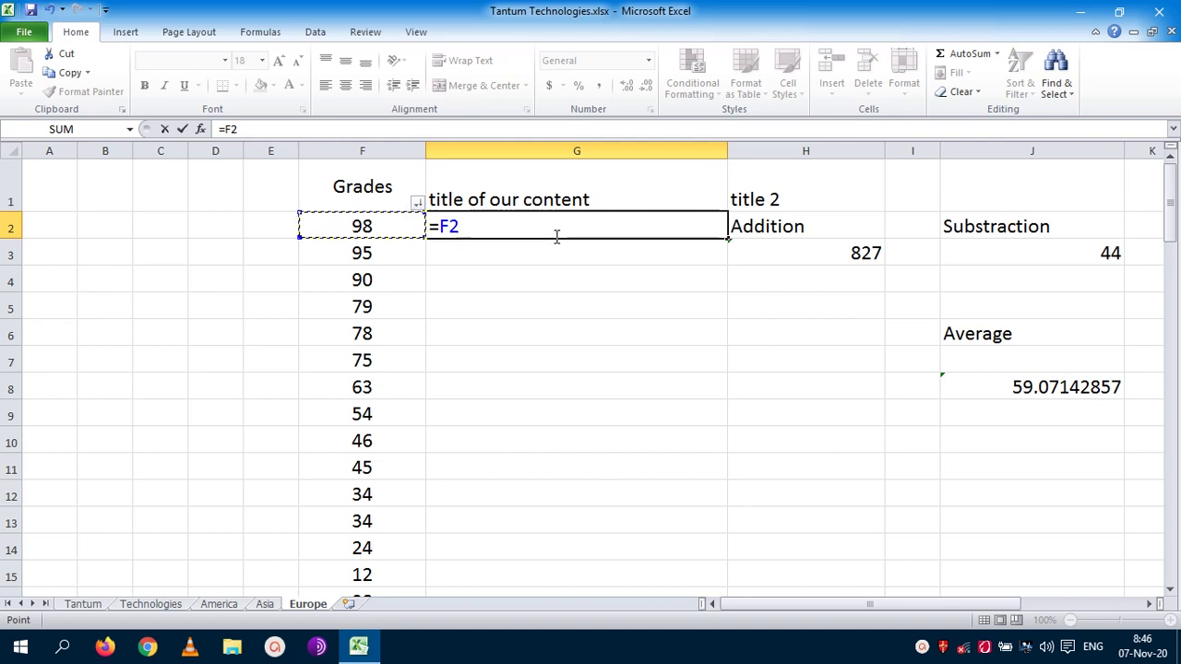
{"action": "type", "text": "+100"}
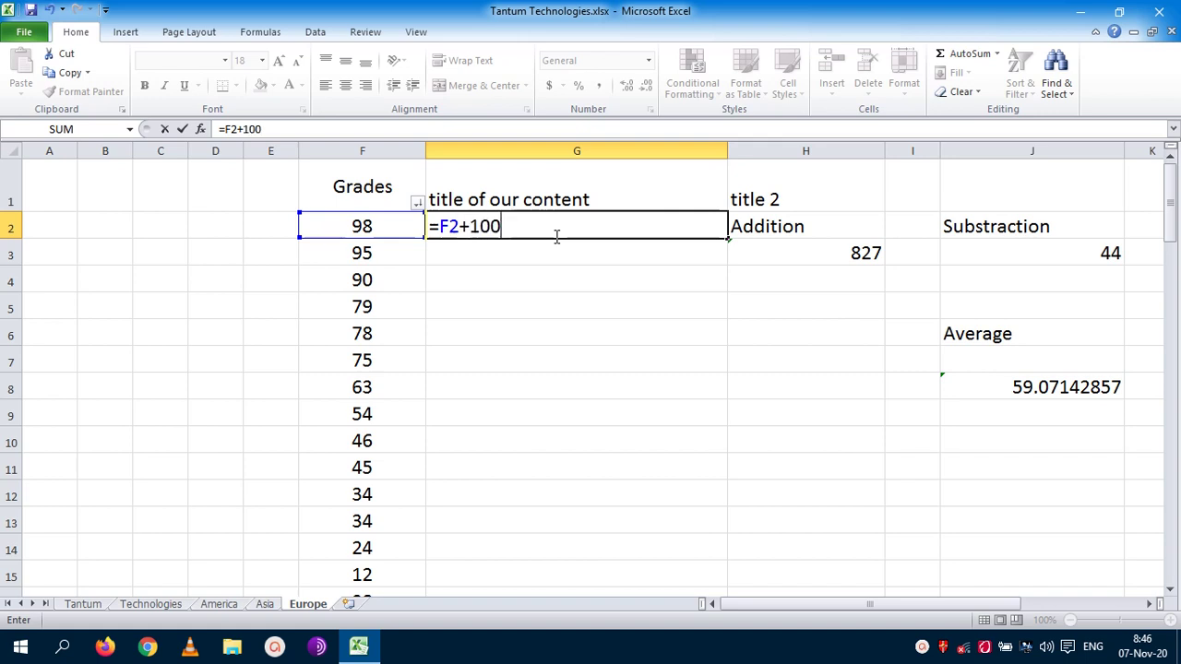
{"action": "key", "text": "Return"}
{"action": "left_click", "coordinate": [567, 220]}
Replace the header in G1 with "grades +100"
{"action": "left_click", "coordinate": [528, 196]}
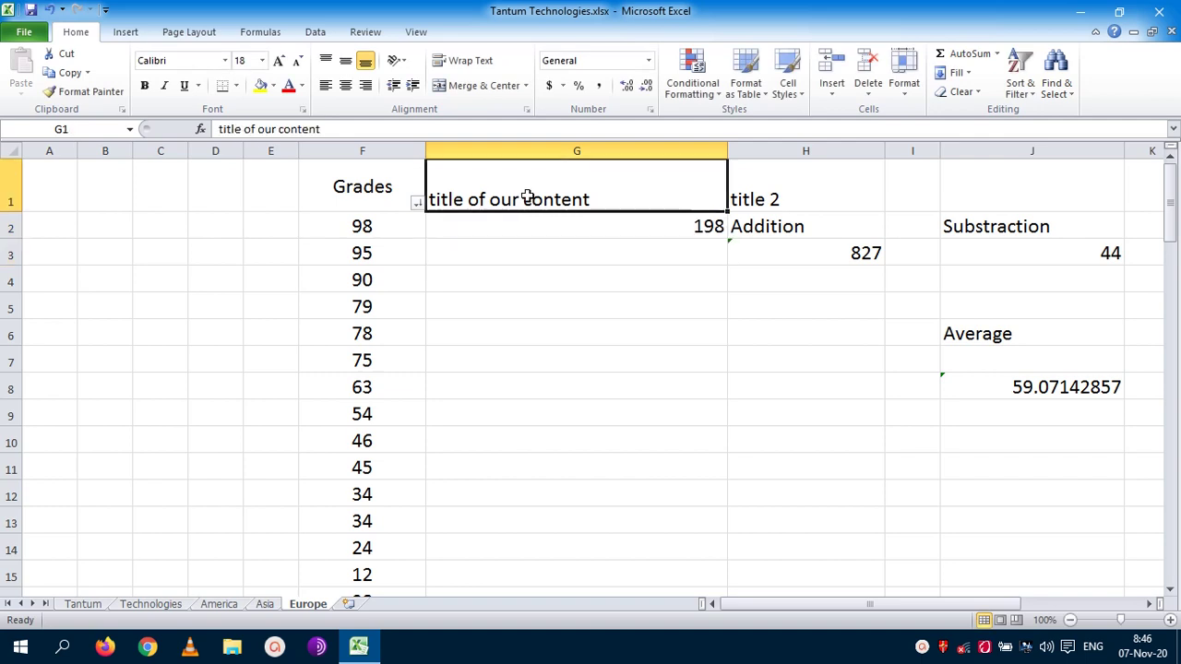
{"action": "type", "text": "grades"}
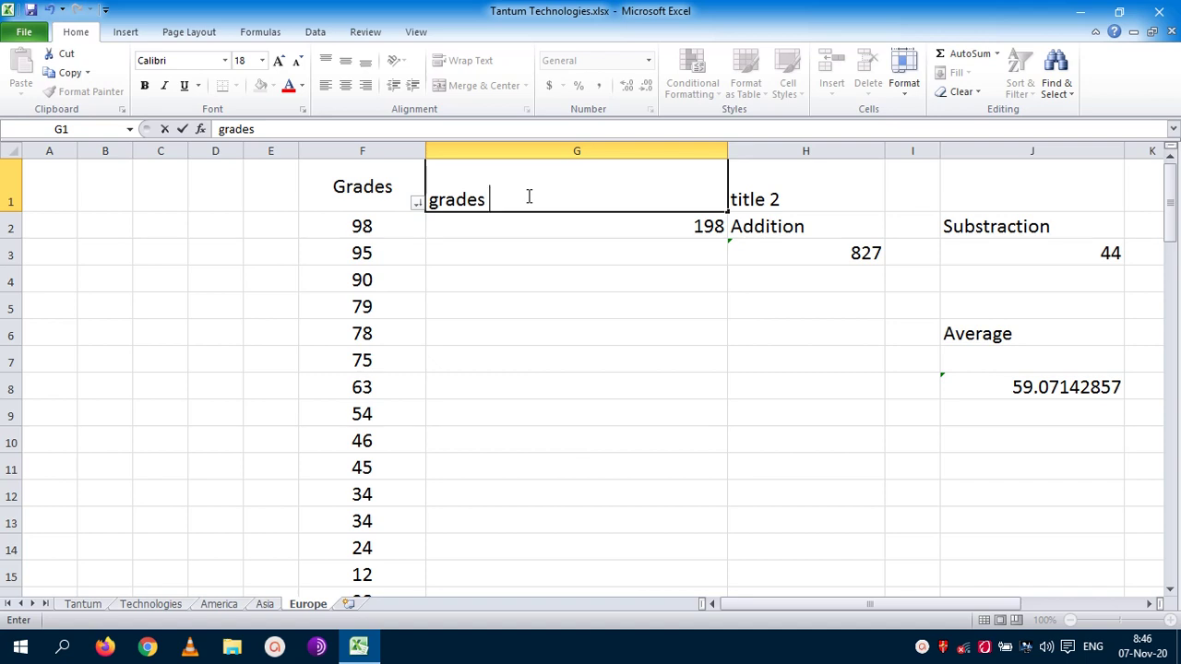
{"action": "type", "text": "+100"}
{"action": "left_click", "coordinate": [561, 251]}
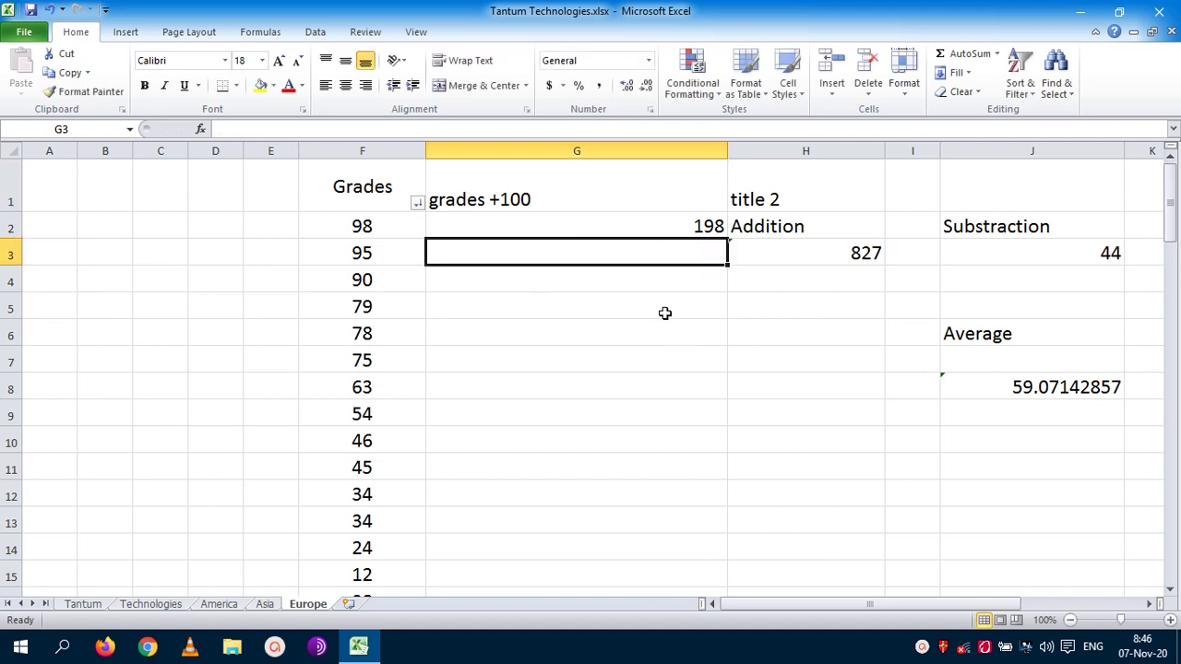
Center the "grades +100" header in G1 both vertically and horizontally
{"action": "left_click", "coordinate": [495, 193]}
{"action": "left_click", "coordinate": [345, 61]}
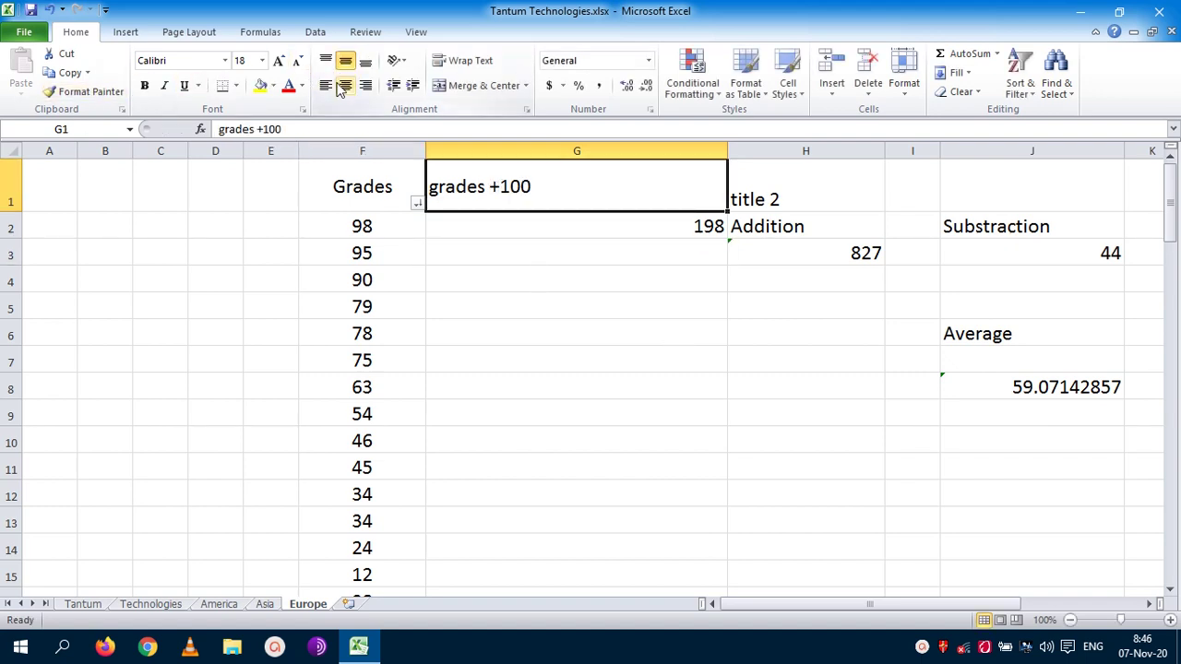
{"action": "left_click", "coordinate": [344, 85]}
{"action": "left_click", "coordinate": [520, 226]}
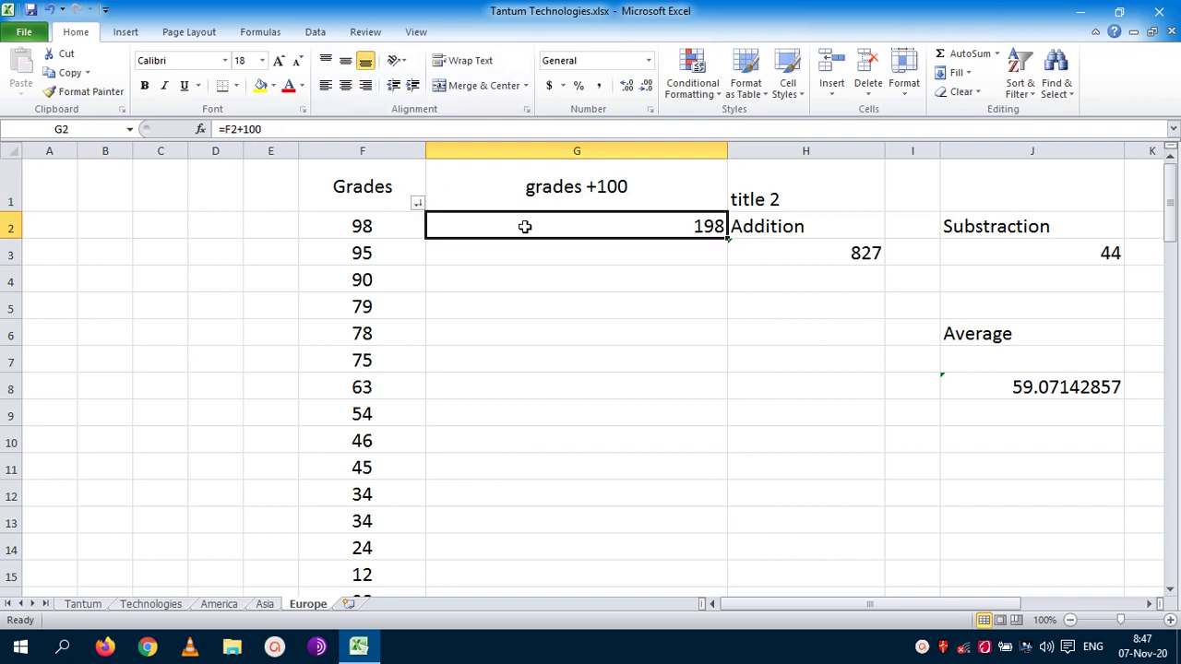
{"action": "left_click", "coordinate": [580, 252]}
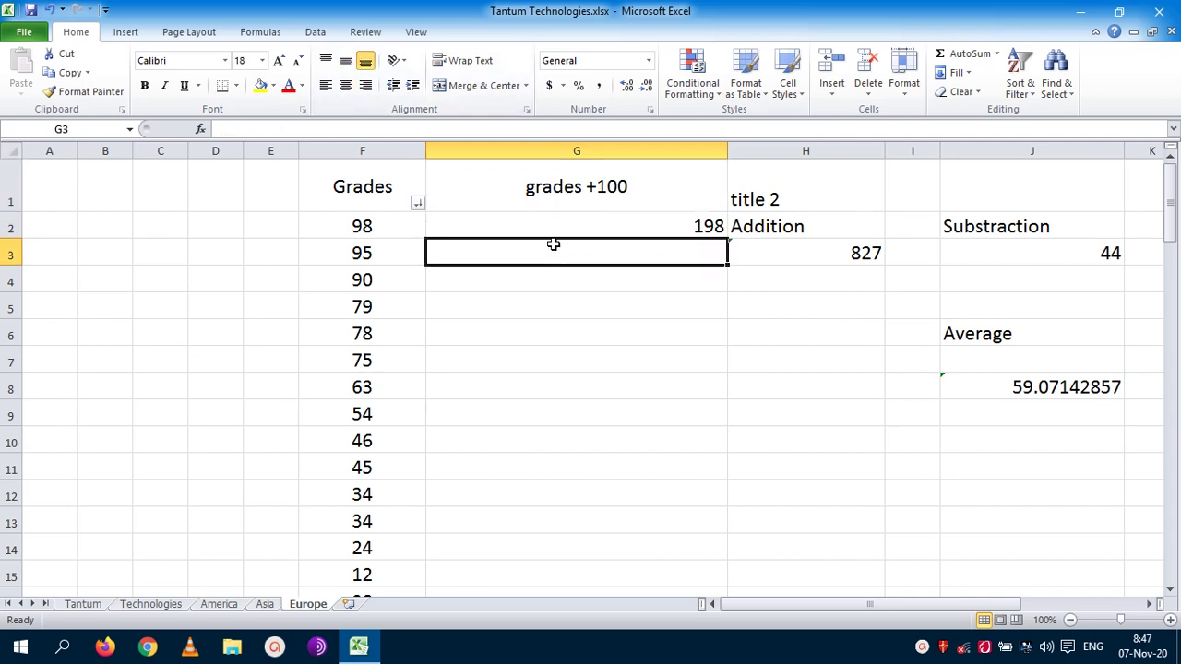
{"action": "left_click", "coordinate": [631, 217]}
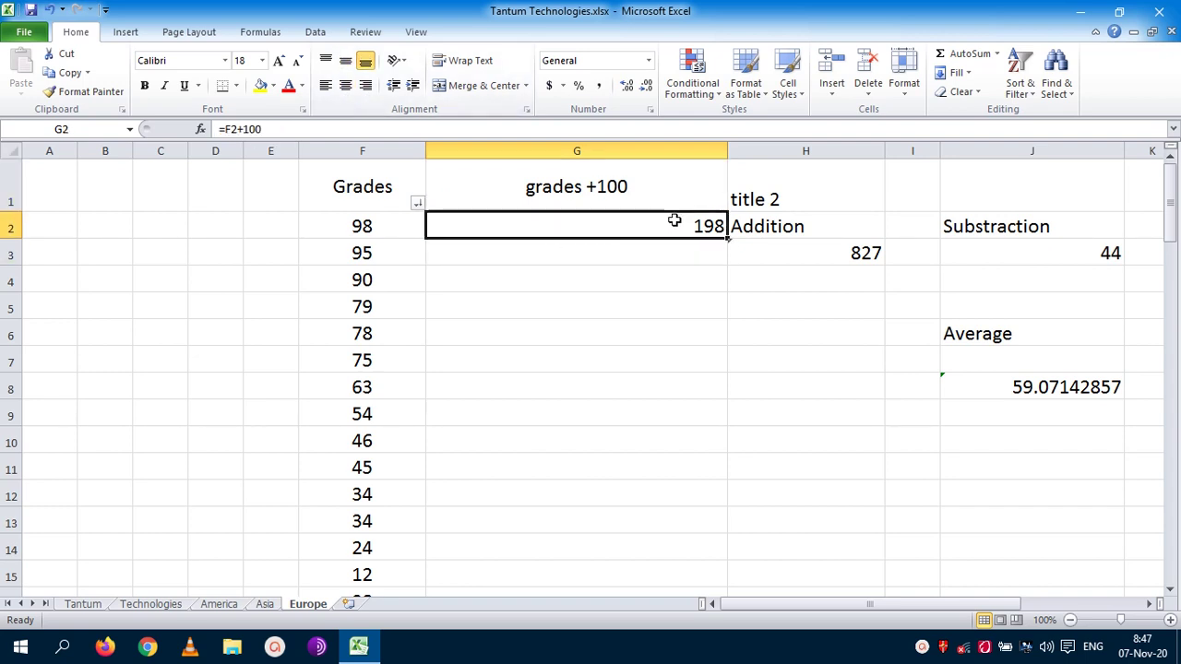
{"action": "left_click", "coordinate": [610, 253]}
{"action": "left_click", "coordinate": [591, 216]}
{"action": "left_click", "coordinate": [582, 252]}
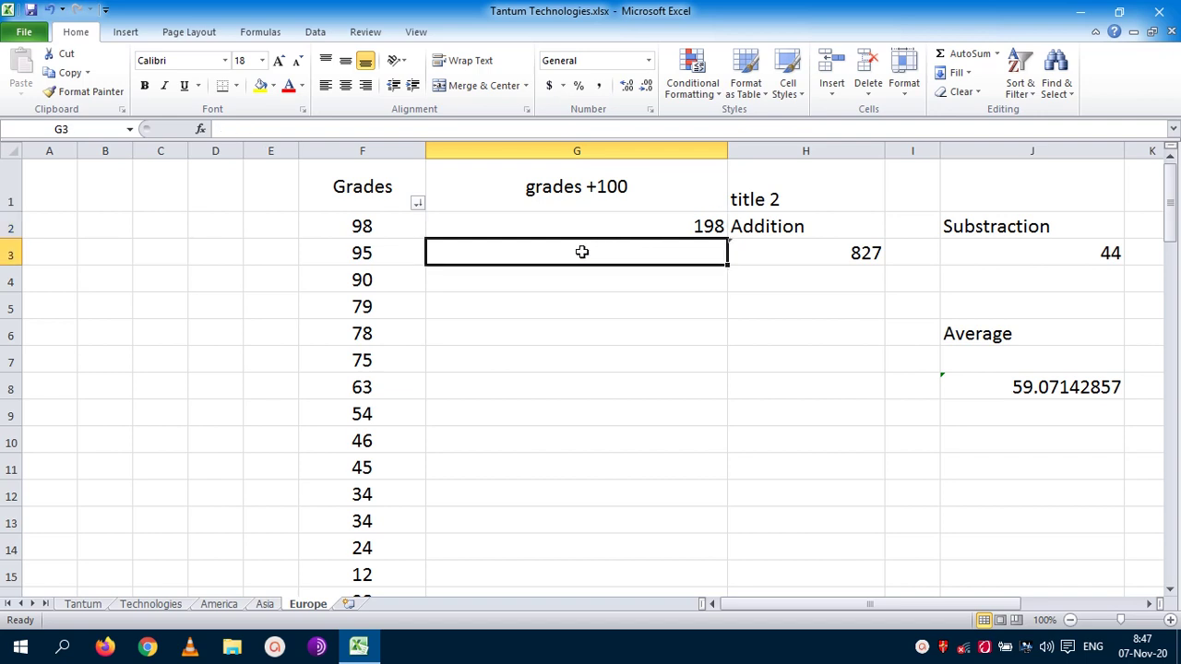
Clear the formula in G2 and re-enter it as =F2+100, referencing the first grade
{"action": "left_click", "coordinate": [575, 225]}
{"action": "left_click_drag", "start_coordinate": [276, 129], "coordinate": [212, 129]}
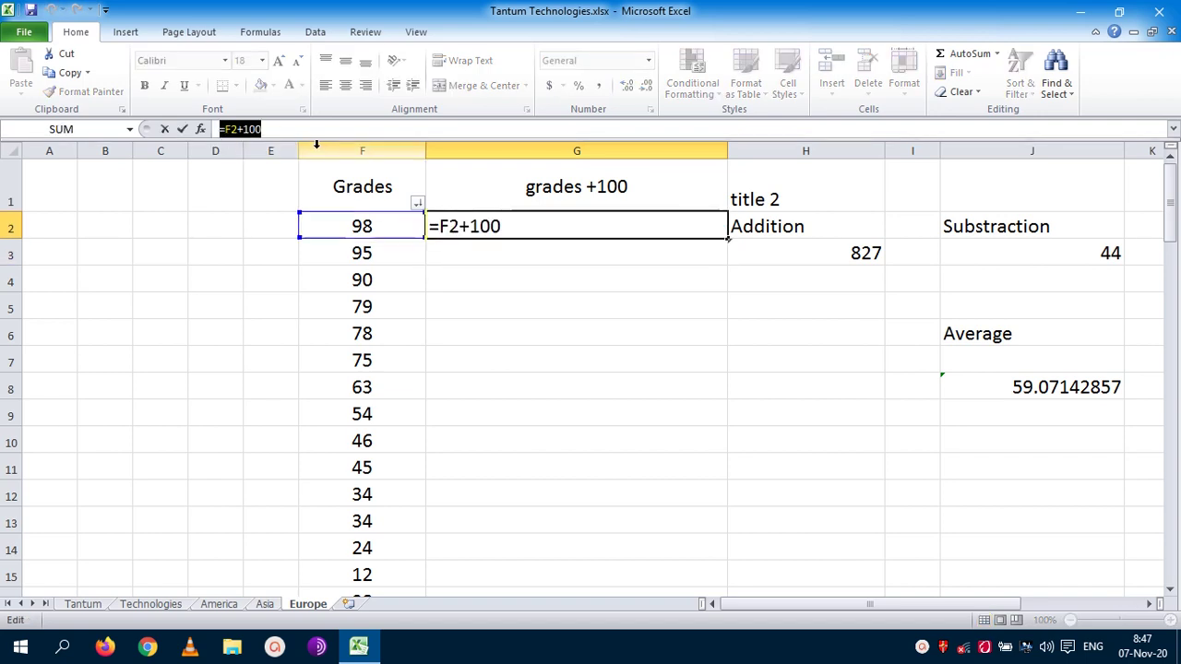
{"action": "type", "text": "="}
{"action": "left_click", "coordinate": [537, 254]}
{"action": "left_click", "coordinate": [549, 226]}
{"action": "key", "text": "BackSpace"}
{"action": "key", "text": "BackSpace"}
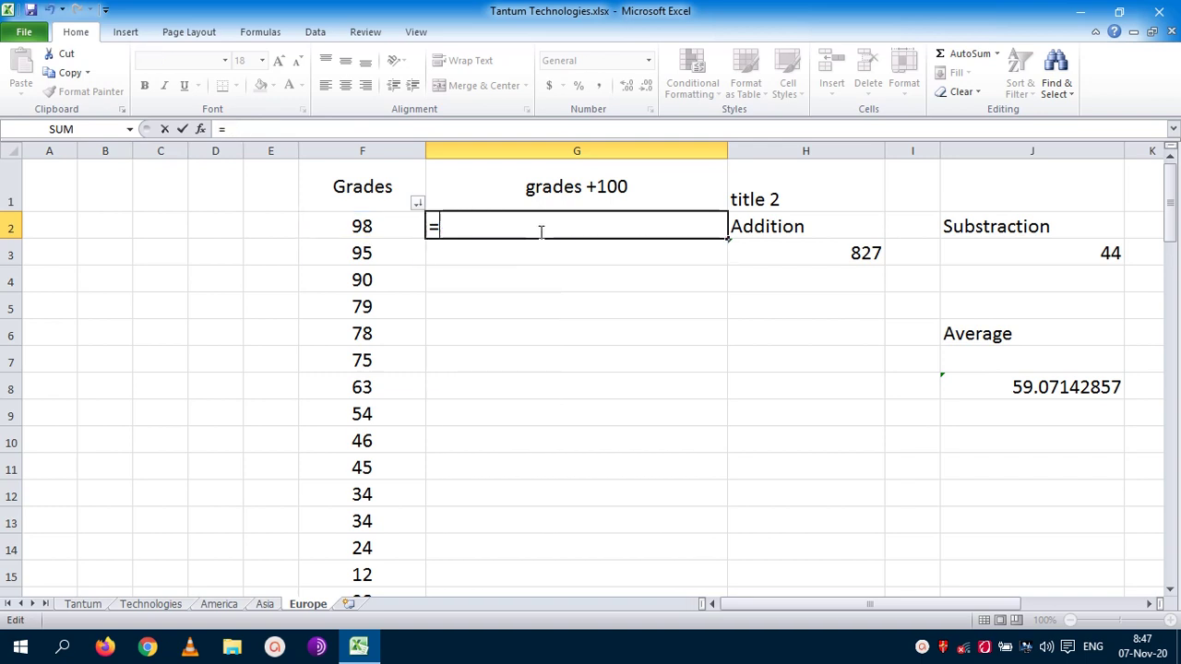
{"action": "left_click", "coordinate": [400, 226]}
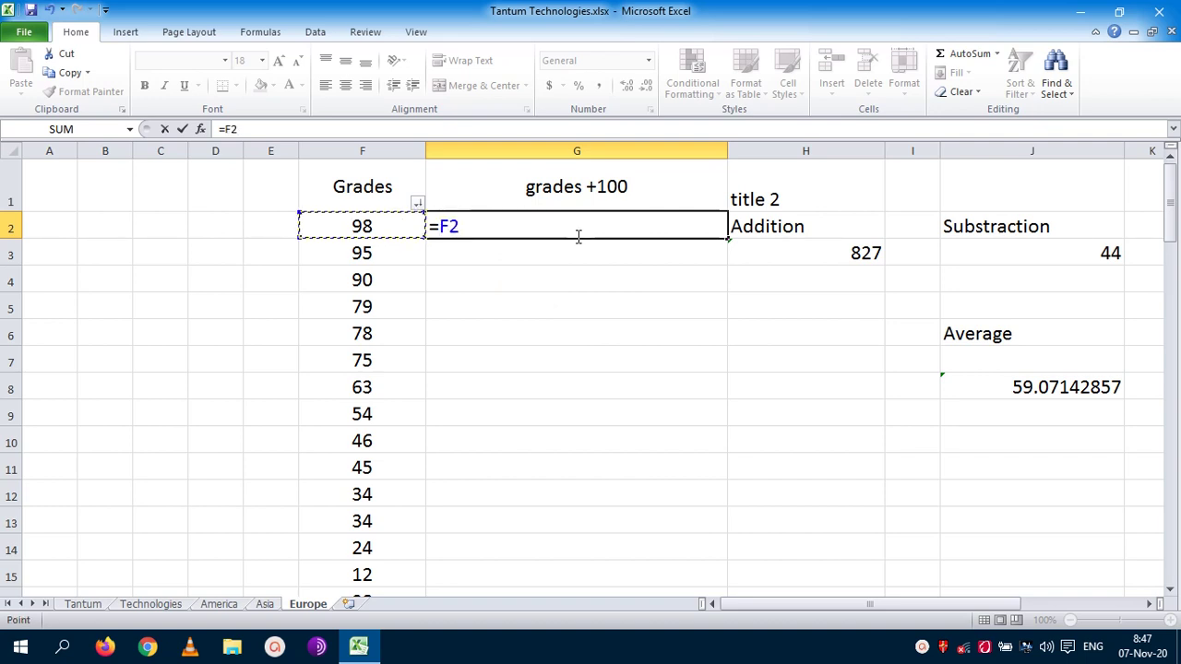
{"action": "type", "text": "+100"}
{"action": "key", "text": "Return"}
{"action": "left_click", "coordinate": [604, 222]}
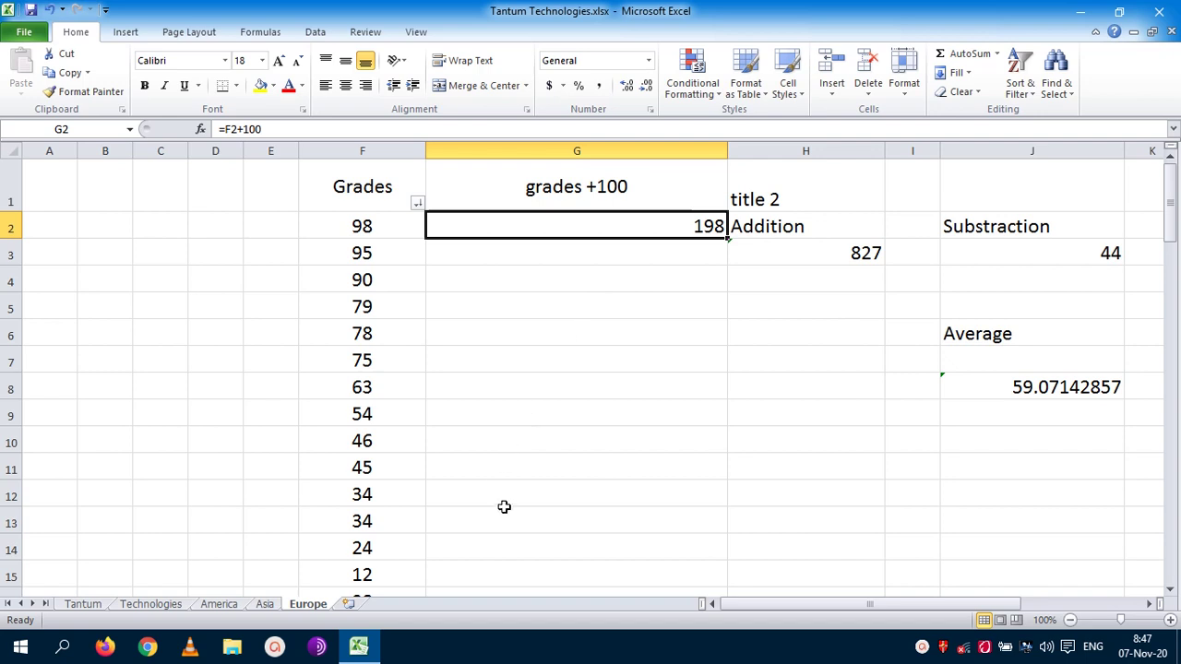
Fill the G2 formula down column G to row 85, and undo the fill
{"action": "scroll", "coordinate": [548, 501], "scroll_direction": "down", "scroll_amount": 5}
{"action": "scroll", "coordinate": [557, 464], "scroll_direction": "up", "scroll_amount": 5}
{"action": "left_click_drag", "start_coordinate": [726, 237], "coordinate": [610, 549]}
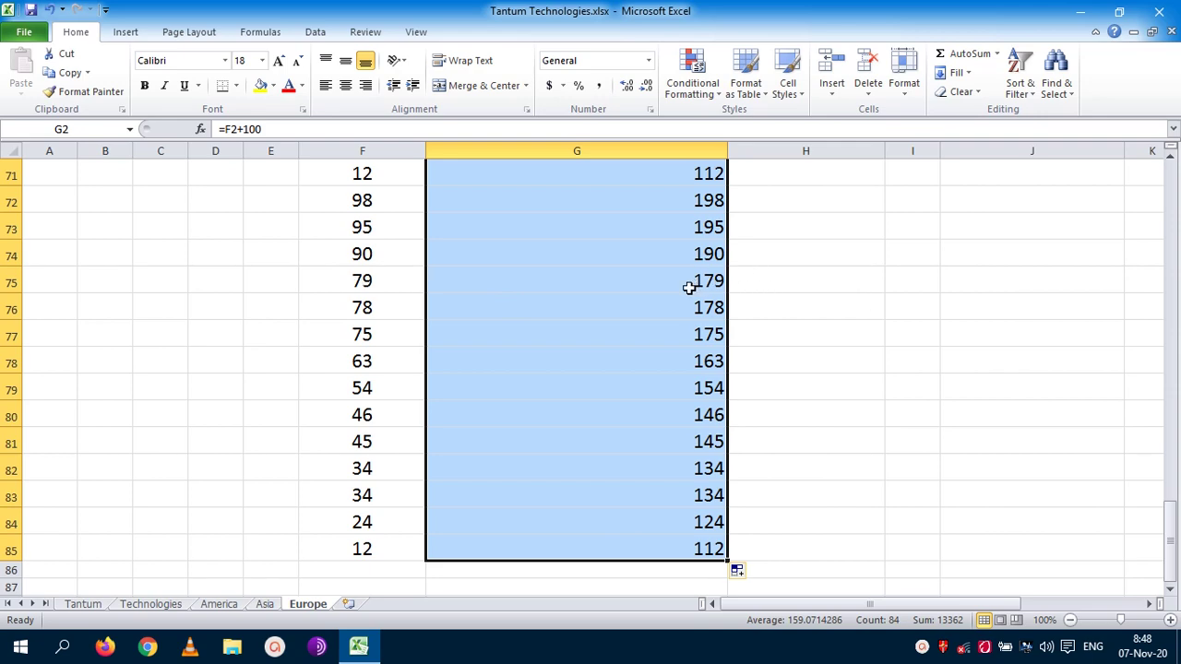
{"action": "scroll", "coordinate": [690, 285], "scroll_direction": "up", "scroll_amount": 20}
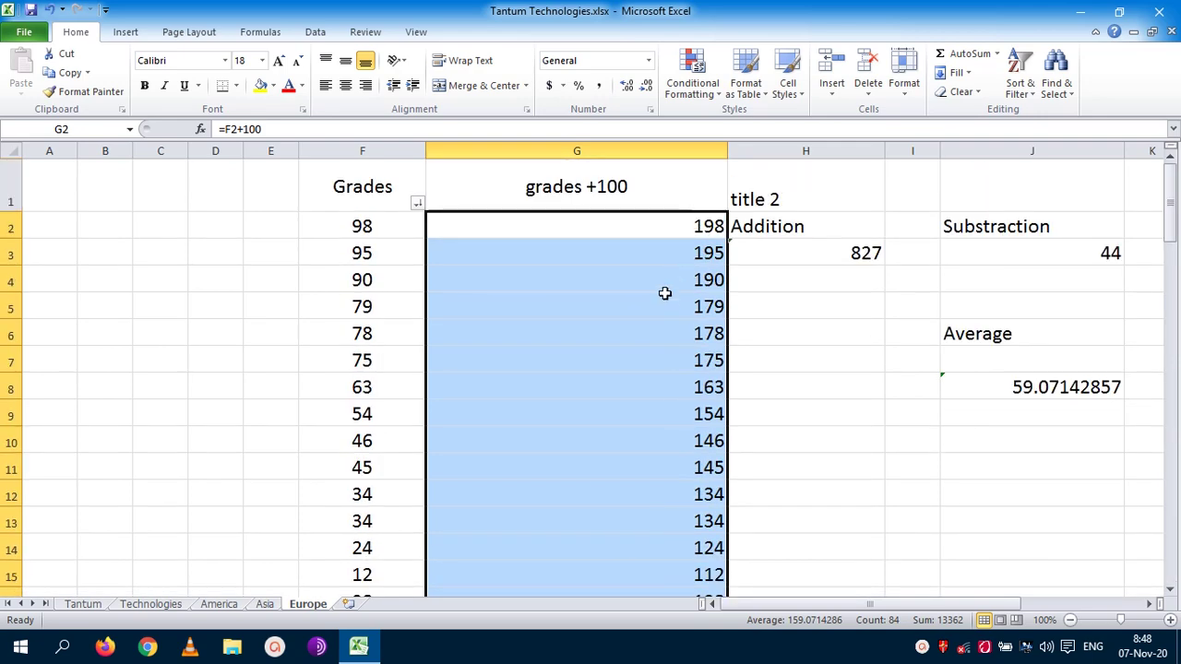
{"action": "left_click", "coordinate": [51, 10]}
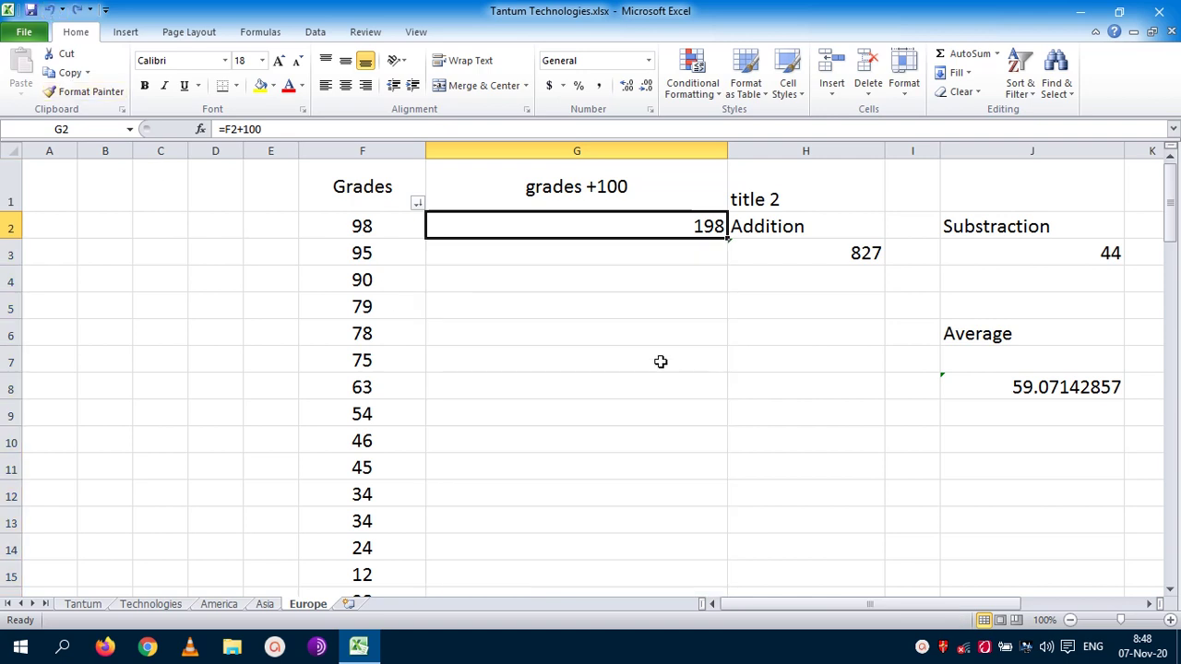
Auto-fill the G2 formula down column G for every grade in column F and check the filled rows
{"action": "left_click", "coordinate": [671, 253]}
{"action": "left_click", "coordinate": [596, 217]}
{"action": "double_click", "coordinate": [726, 238]}
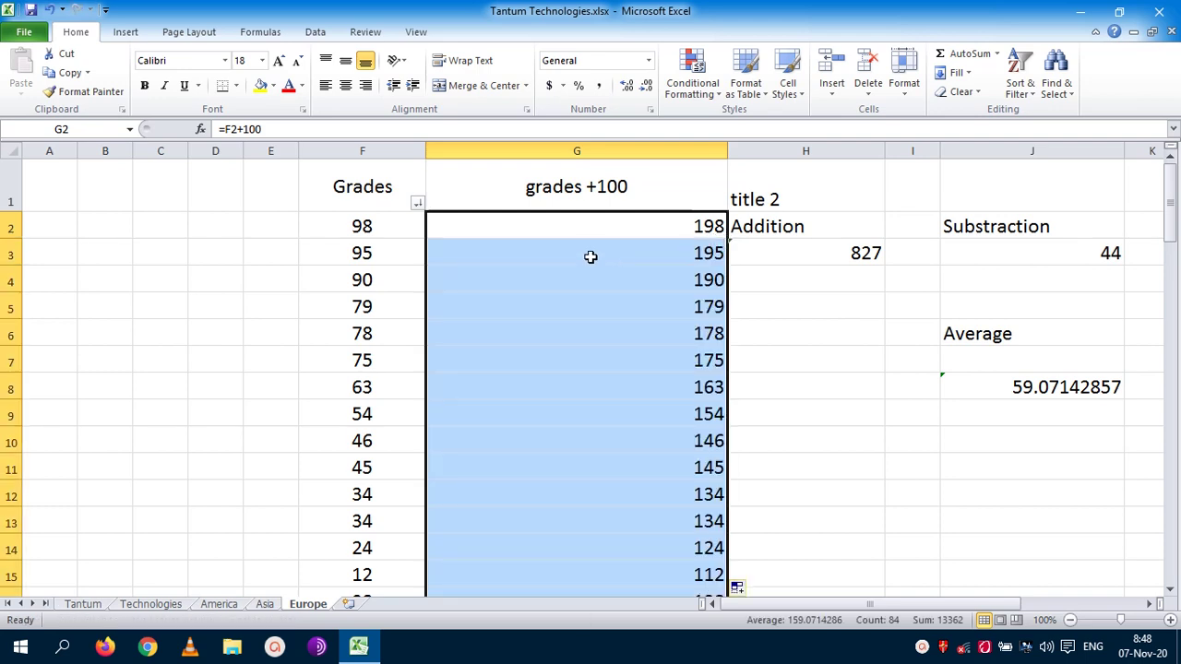
{"action": "scroll", "coordinate": [554, 348], "scroll_direction": "down", "scroll_amount": 4}
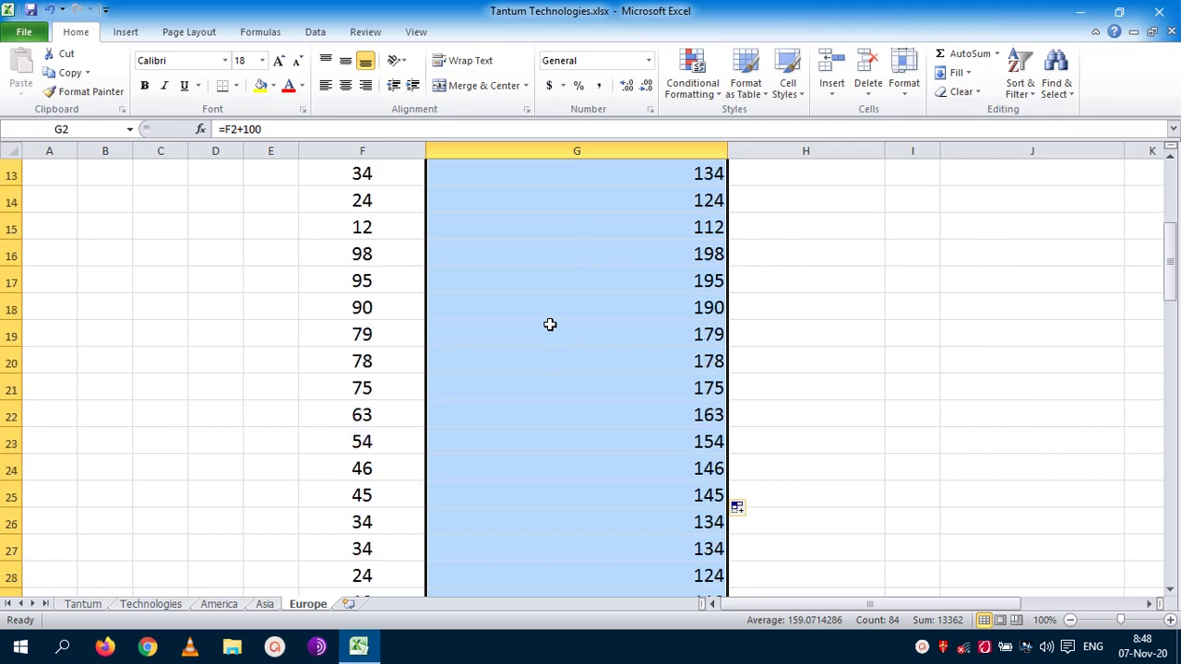
{"action": "scroll", "coordinate": [652, 360], "scroll_direction": "up", "scroll_amount": 4}
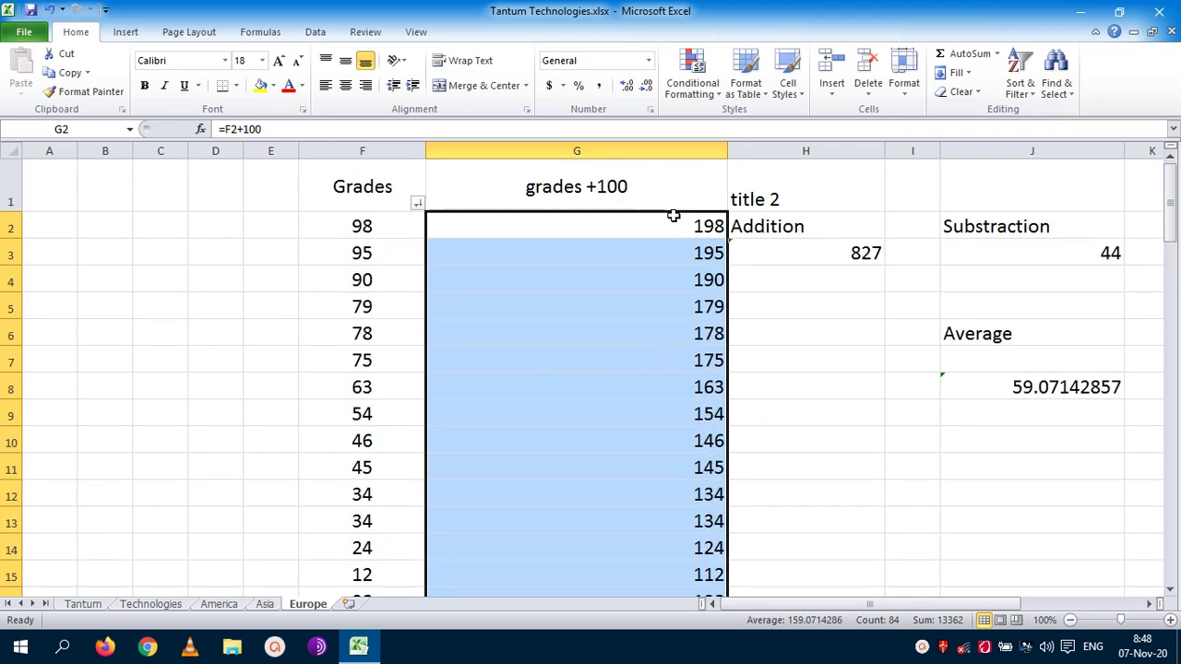
{"action": "scroll", "coordinate": [641, 387], "scroll_direction": "down", "scroll_amount": 14}
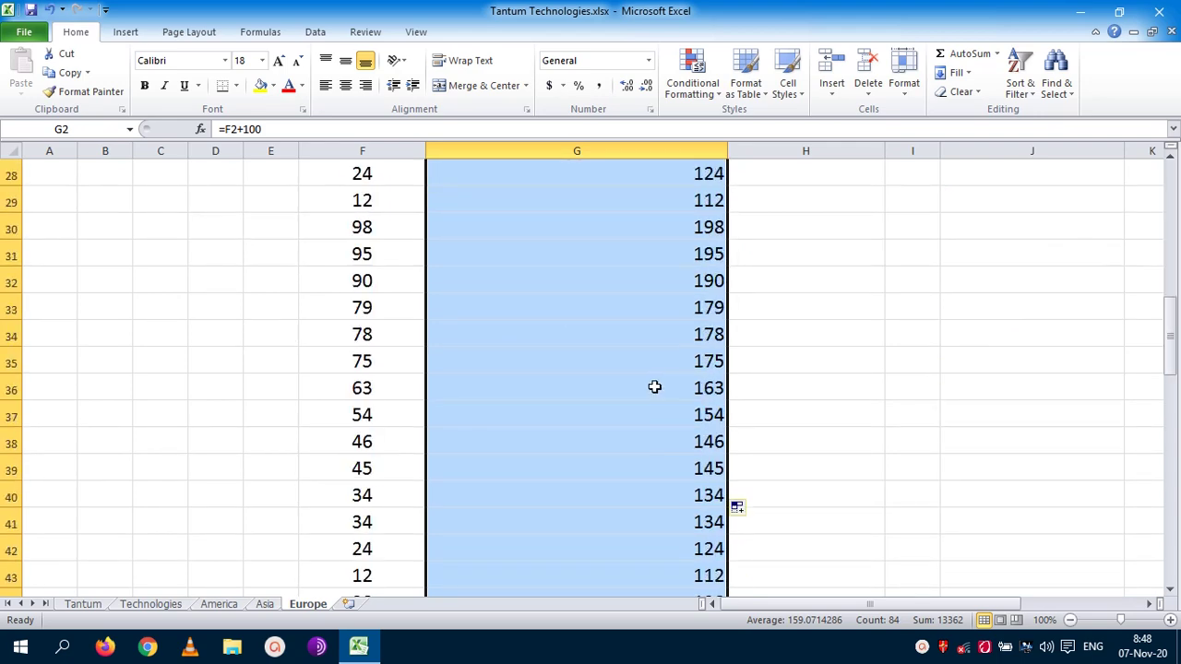
{"action": "scroll", "coordinate": [648, 388], "scroll_direction": "up", "scroll_amount": 14}
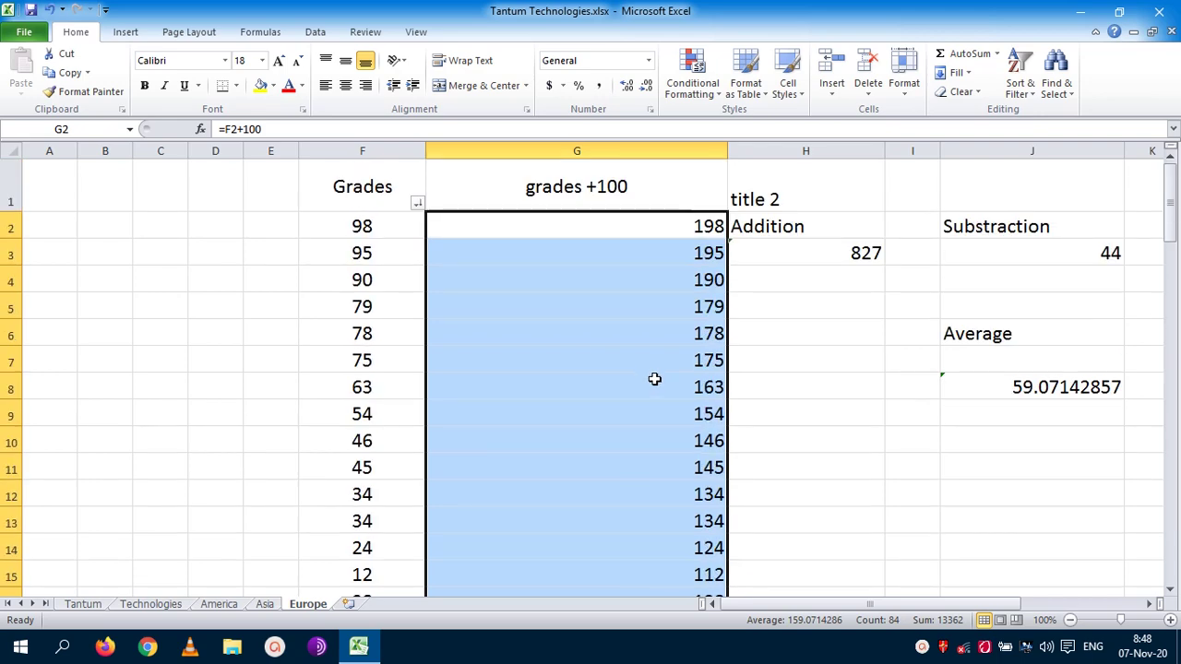
{"action": "left_click", "coordinate": [803, 308]}
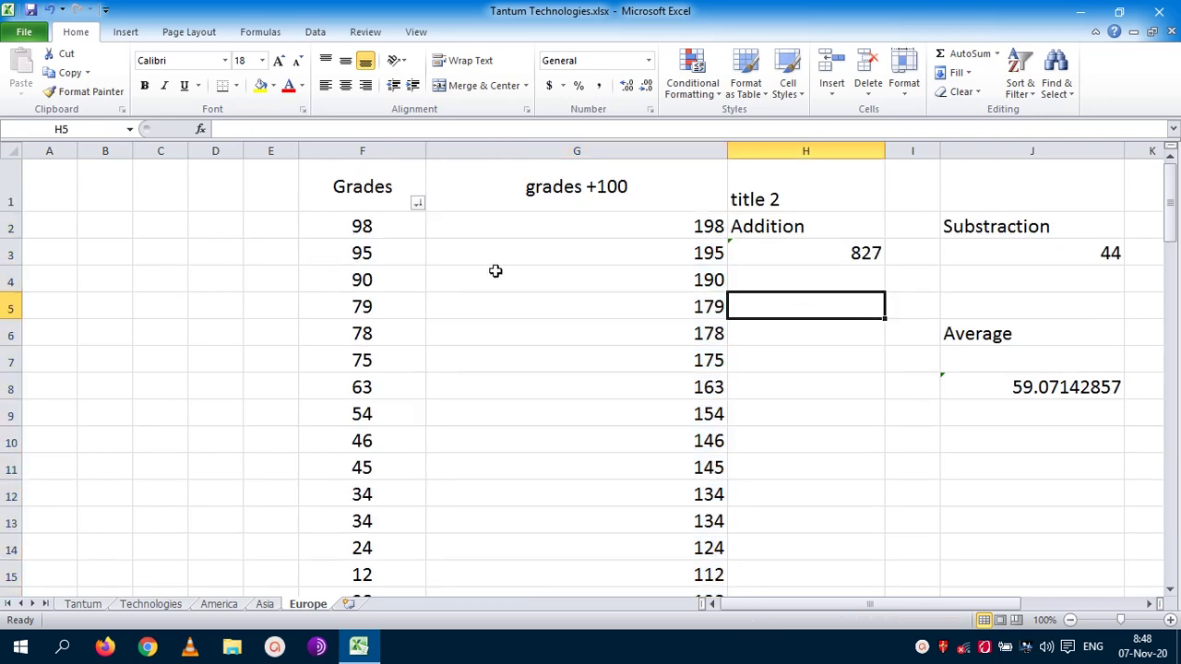
Freeze the top row of the Europe sheet so its headers stay in view
{"action": "scroll", "coordinate": [508, 224], "scroll_direction": "down", "scroll_amount": 20}
{"action": "scroll", "coordinate": [476, 279], "scroll_direction": "down", "scroll_amount": 5}
{"action": "scroll", "coordinate": [466, 311], "scroll_direction": "up", "scroll_amount": 20}
{"action": "left_click", "coordinate": [9, 189]}
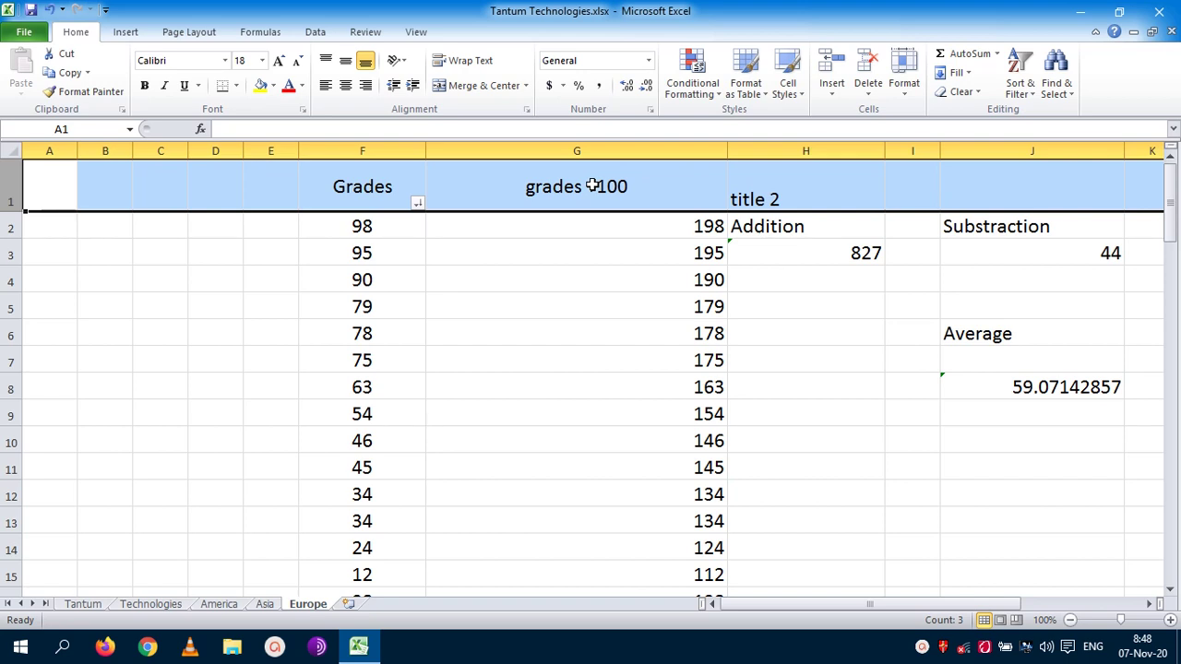
{"action": "left_click", "coordinate": [365, 33]}
{"action": "left_click", "coordinate": [415, 32]}
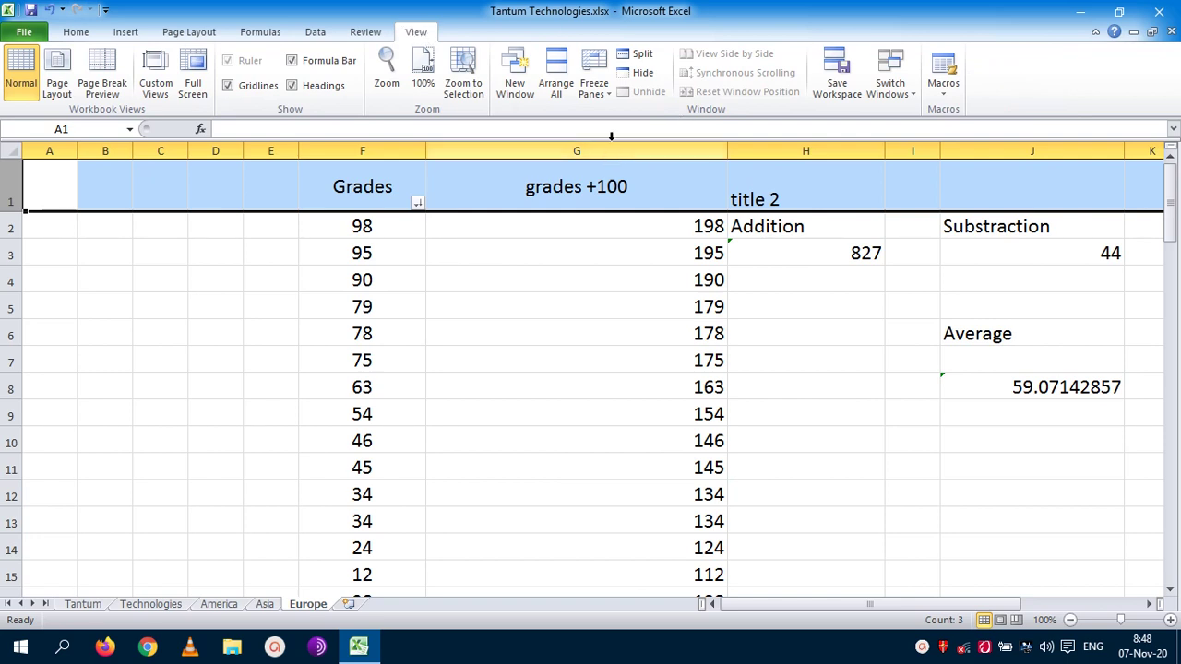
{"action": "left_click", "coordinate": [600, 93]}
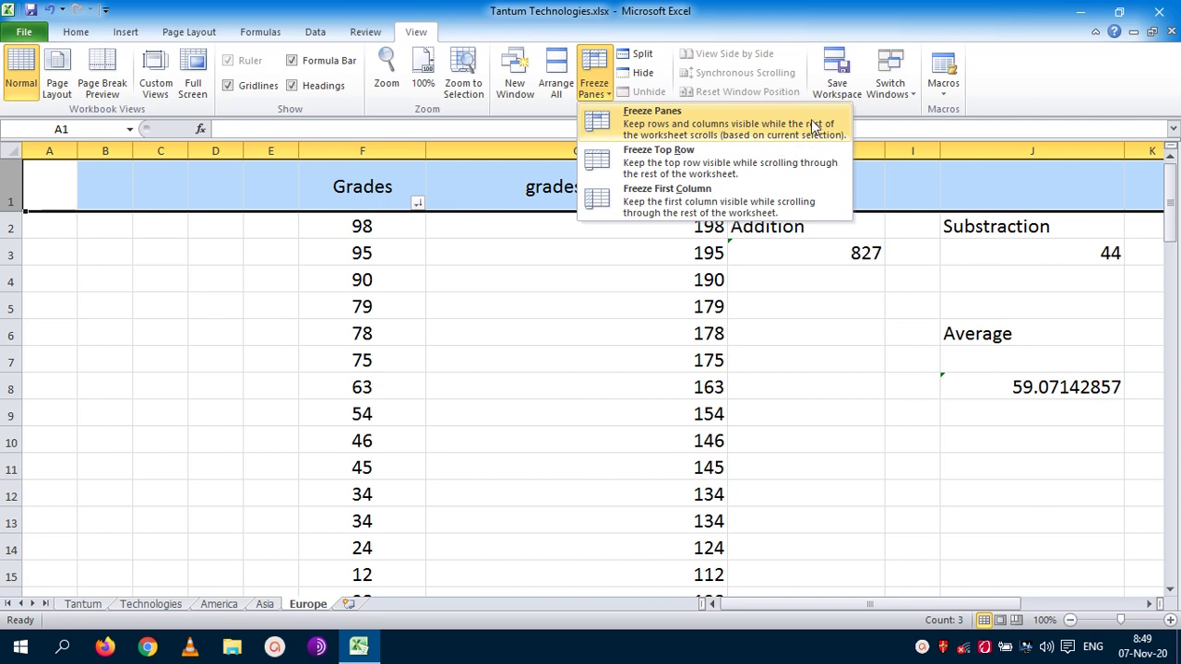
{"action": "left_click", "coordinate": [658, 161]}
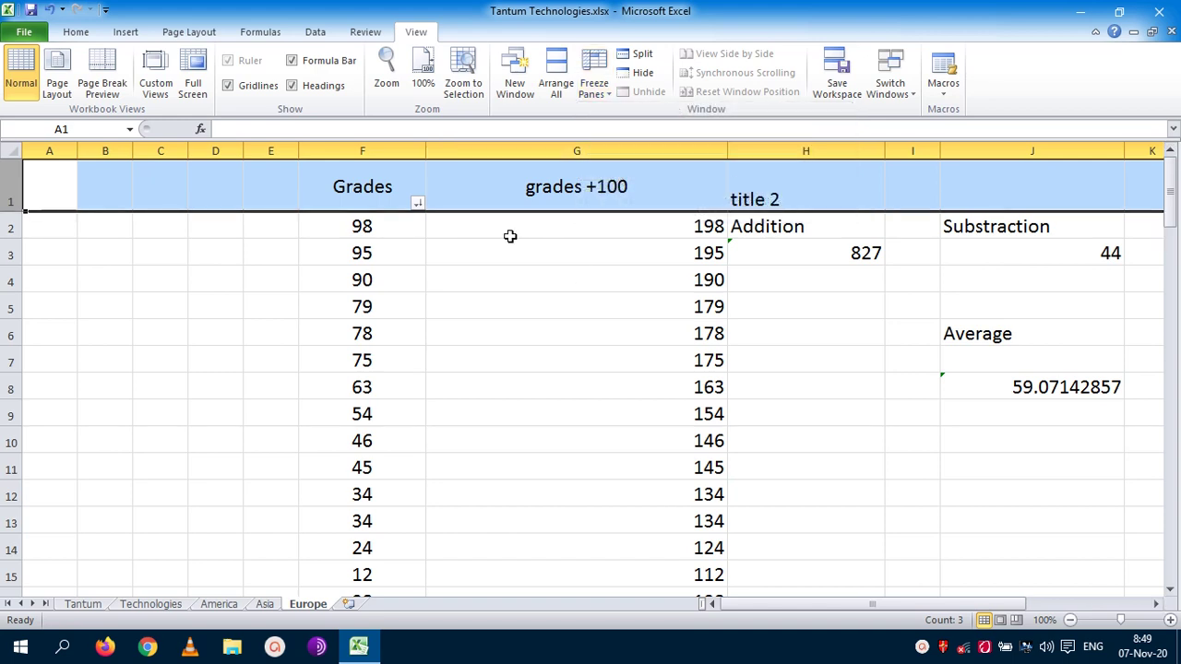
Look through the grade columns down to row 85 and back to check the frozen header row
{"action": "left_click", "coordinate": [508, 276]}
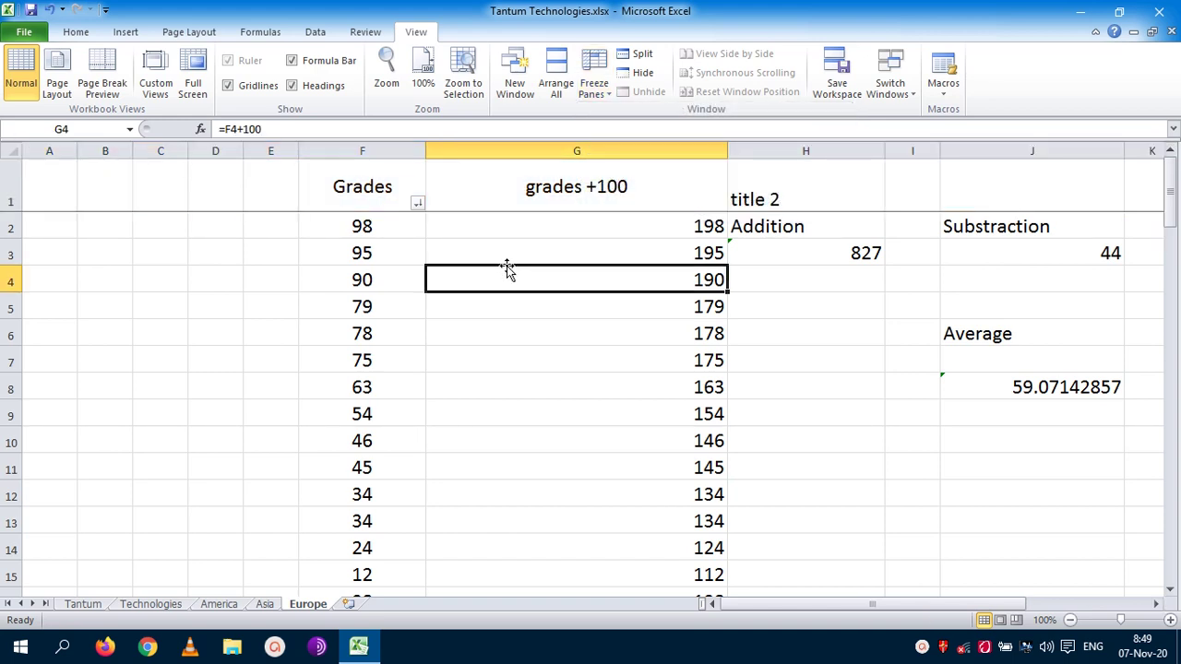
{"action": "scroll", "coordinate": [475, 325], "scroll_direction": "down", "scroll_amount": 8}
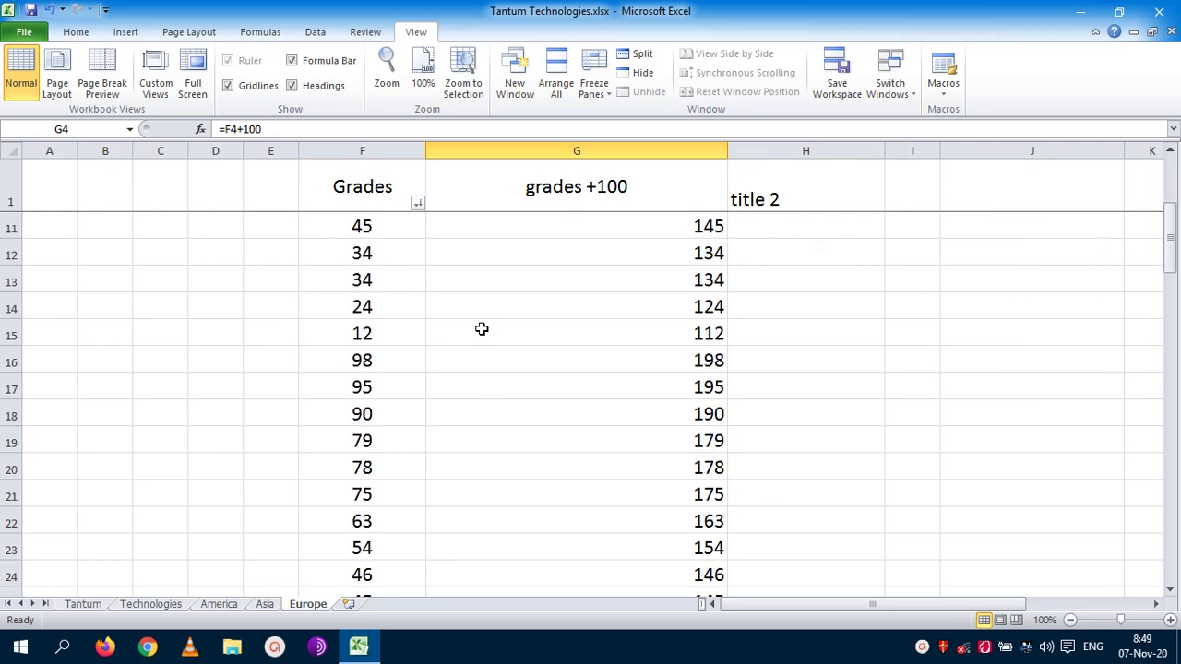
{"action": "scroll", "coordinate": [466, 320], "scroll_direction": "down", "scroll_amount": 13}
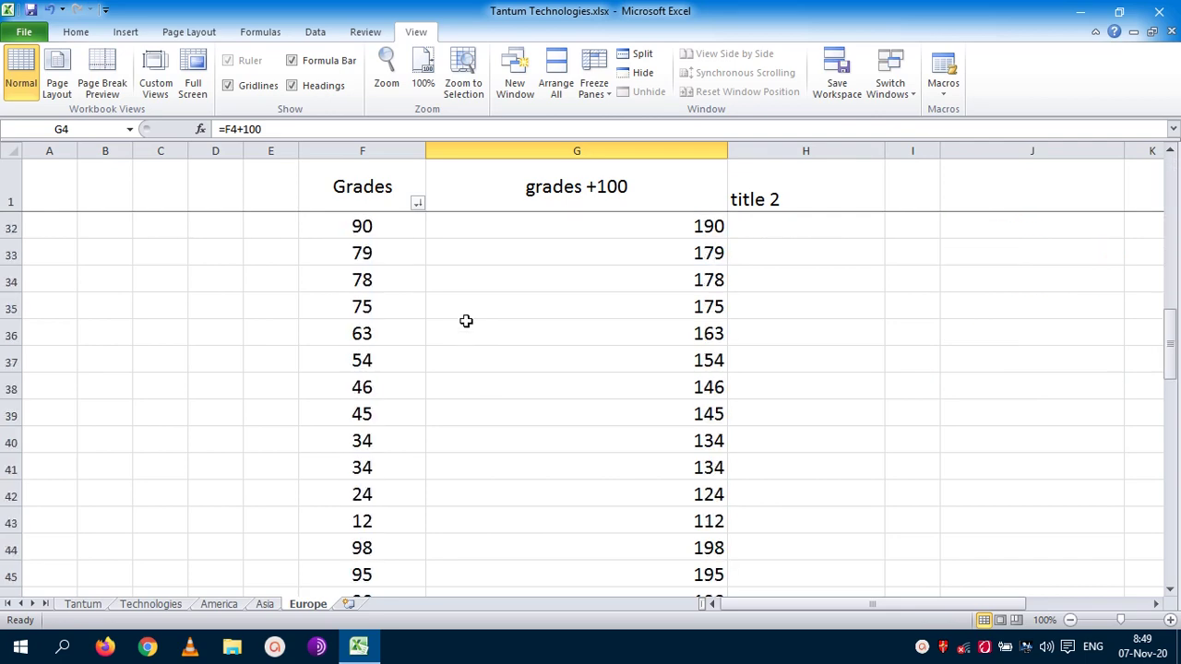
{"action": "scroll", "coordinate": [463, 317], "scroll_direction": "down", "scroll_amount": 7}
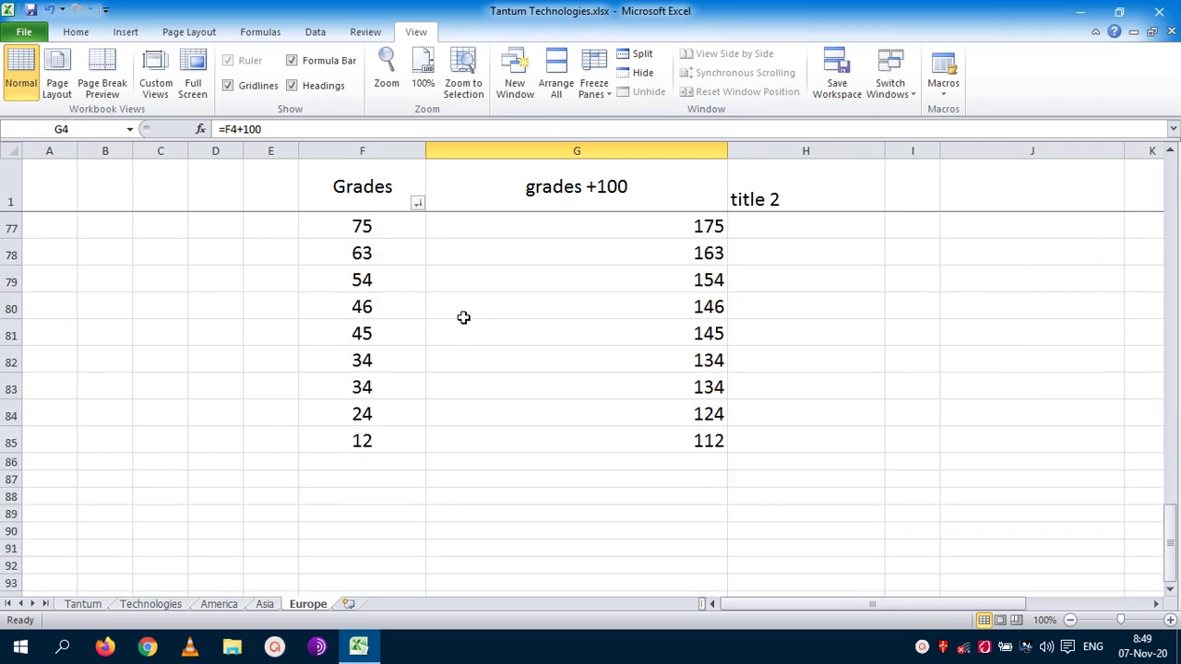
{"action": "scroll", "coordinate": [464, 317], "scroll_direction": "up", "scroll_amount": 20}
{"action": "scroll", "coordinate": [463, 318], "scroll_direction": "up", "scroll_amount": 6}
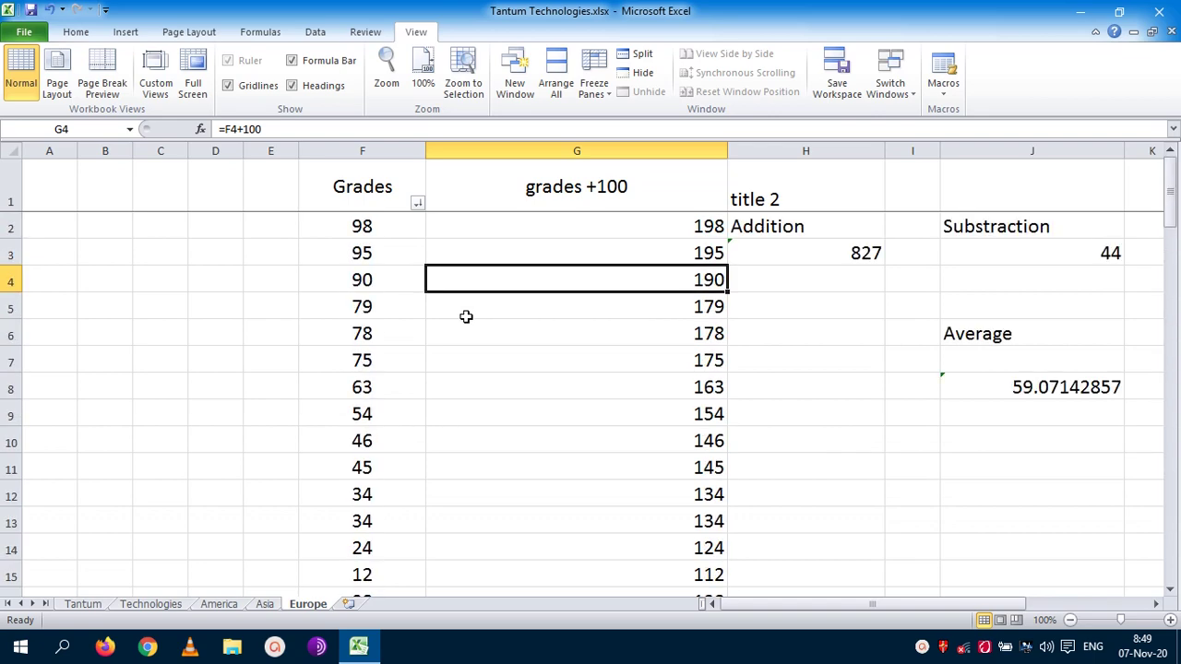
{"action": "scroll", "coordinate": [496, 258], "scroll_direction": "down", "scroll_amount": 12}
{"action": "scroll", "coordinate": [497, 260], "scroll_direction": "down", "scroll_amount": 20}
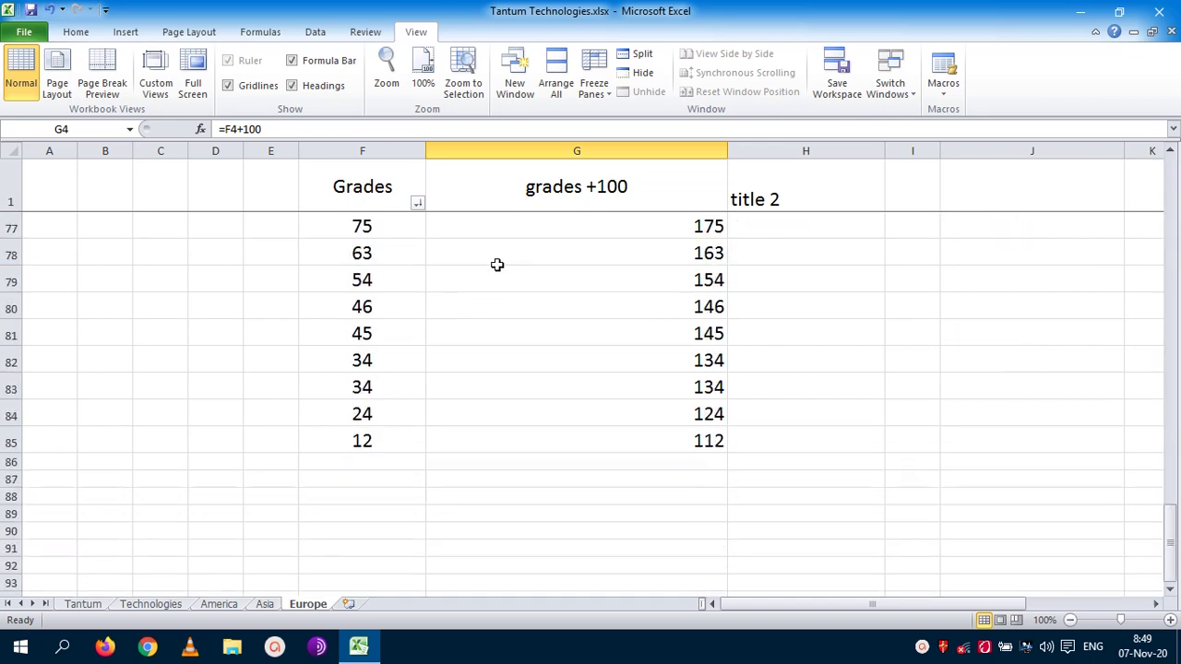
{"action": "scroll", "coordinate": [496, 267], "scroll_direction": "up", "scroll_amount": 20}
{"action": "scroll", "coordinate": [496, 271], "scroll_direction": "up", "scroll_amount": 9}
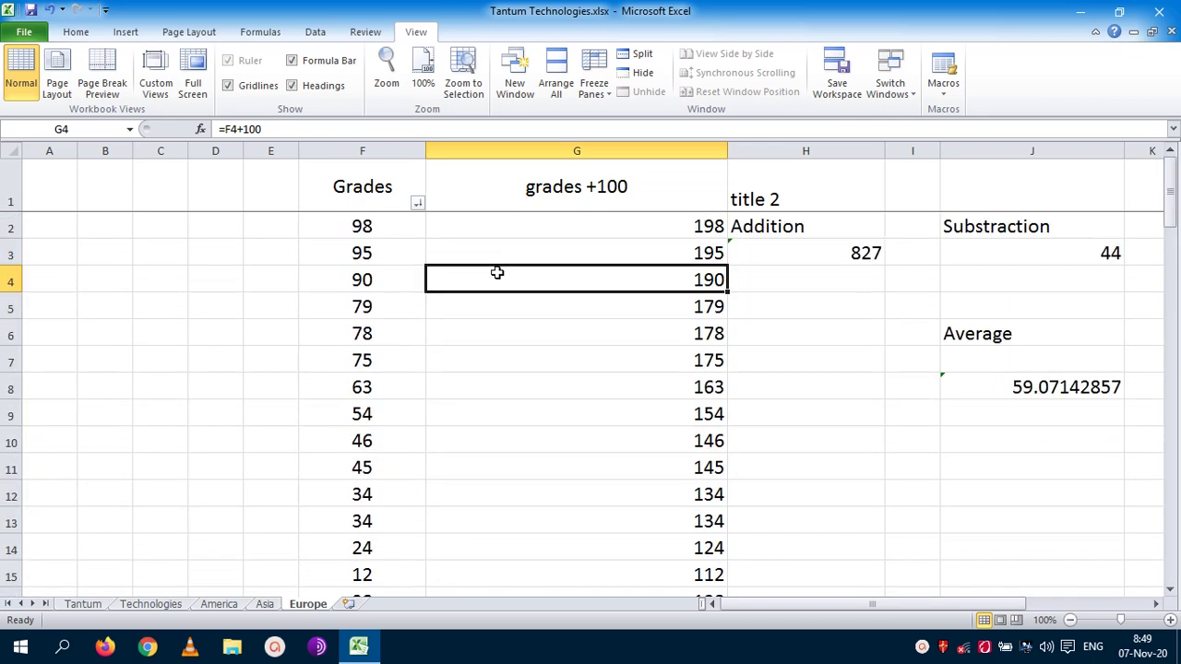
{"action": "scroll", "coordinate": [495, 263], "scroll_direction": "down", "scroll_amount": 4}
{"action": "scroll", "coordinate": [493, 262], "scroll_direction": "up", "scroll_amount": 4}
Enter the header "number" in A1 and the values 1 to 5 in cells A2 to A6
{"action": "left_click", "coordinate": [49, 185]}
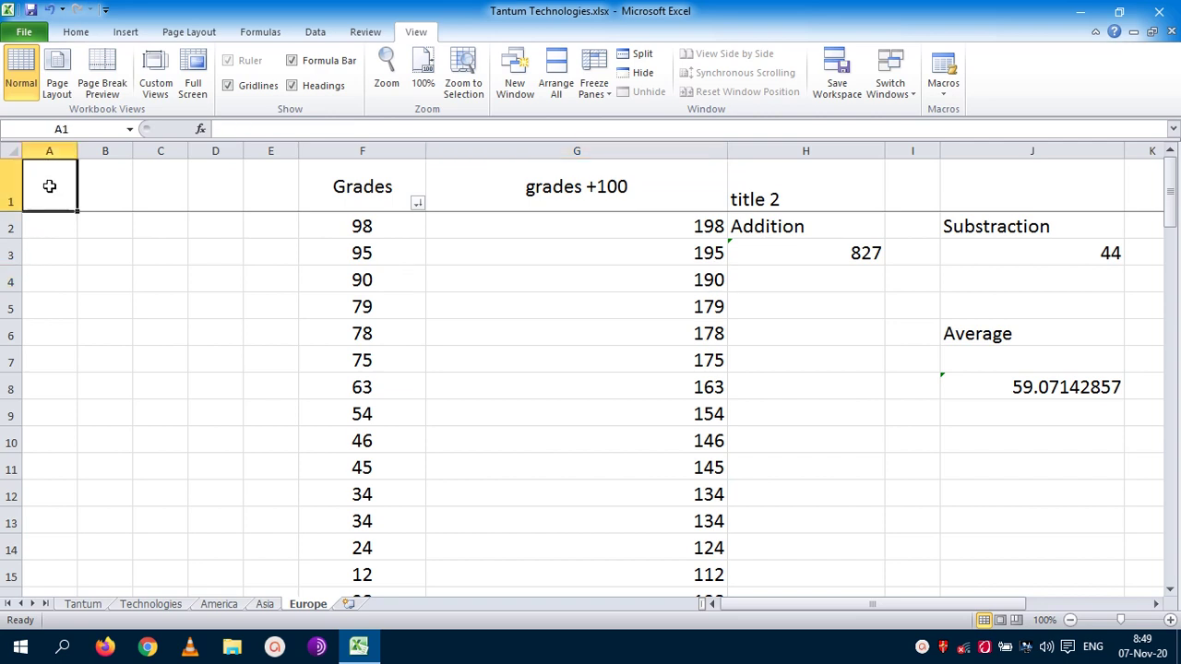
{"action": "type", "text": "number"}
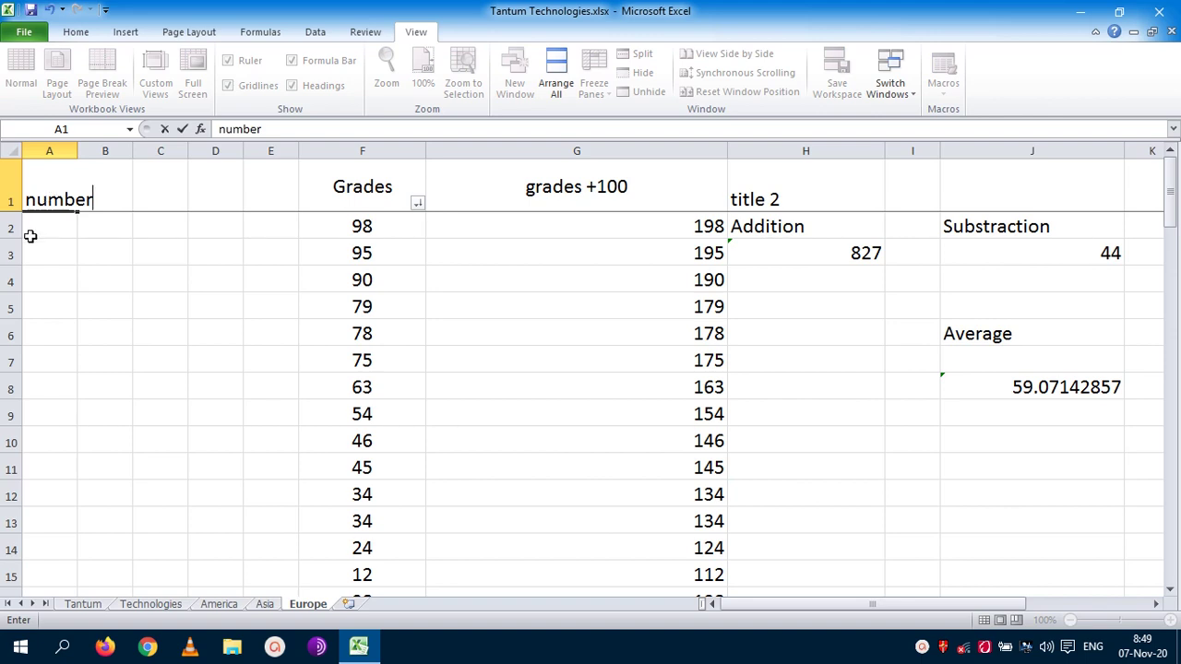
{"action": "left_click", "coordinate": [37, 236]}
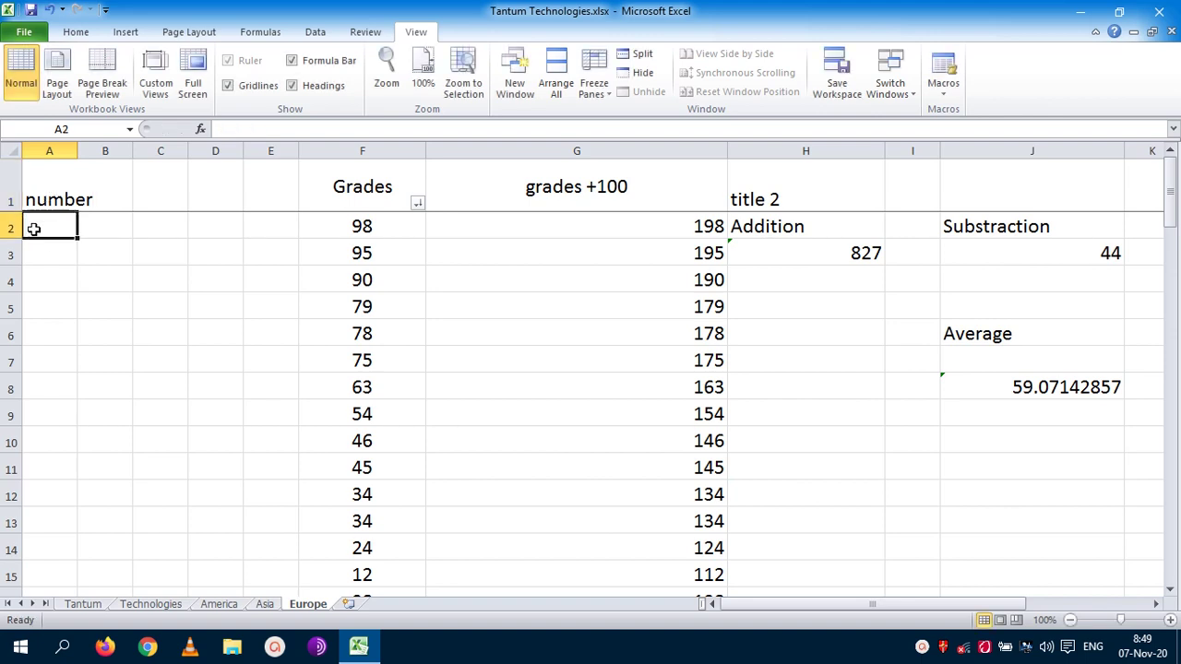
{"action": "type", "text": "1"}
{"action": "left_click", "coordinate": [44, 254]}
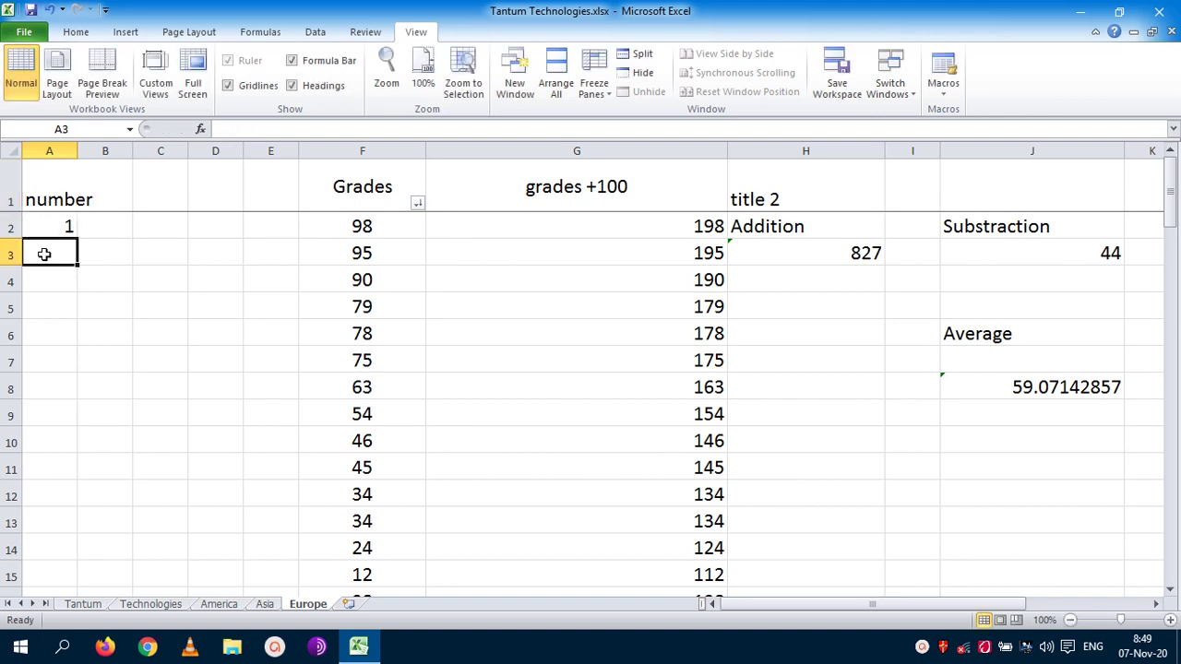
{"action": "type", "text": "2"}
{"action": "left_click", "coordinate": [49, 276]}
{"action": "type", "text": "3"}
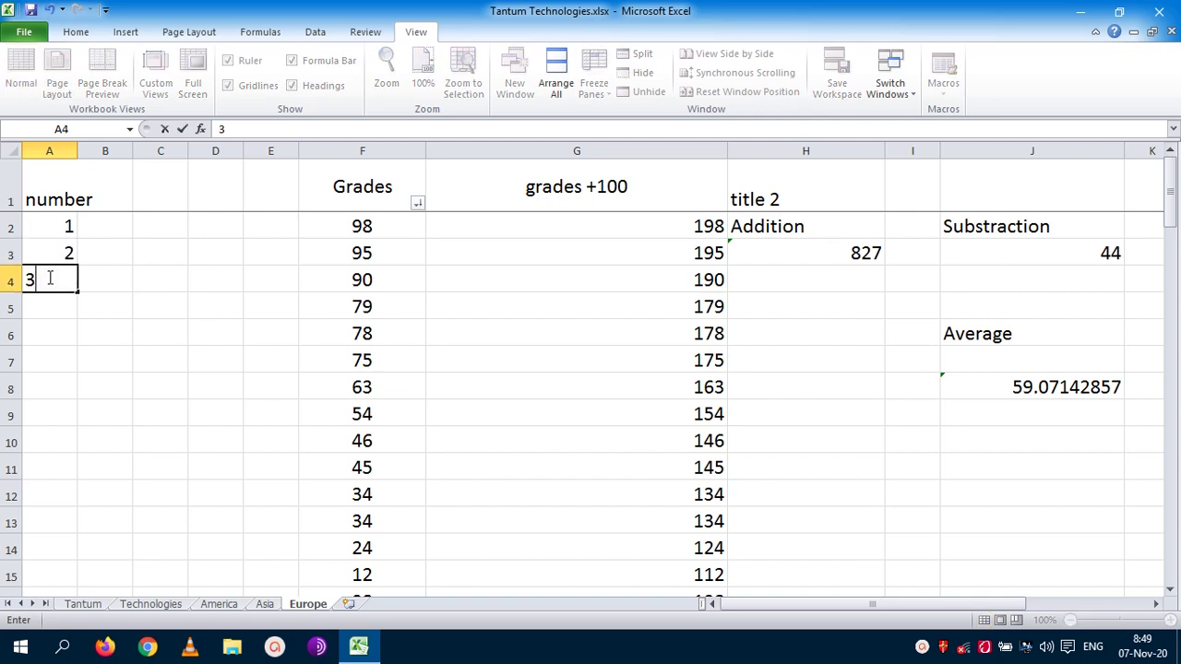
{"action": "left_click", "coordinate": [49, 314]}
{"action": "type", "text": "4"}
{"action": "left_click", "coordinate": [49, 329]}
{"action": "type", "text": "5"}
{"action": "left_click", "coordinate": [114, 351]}
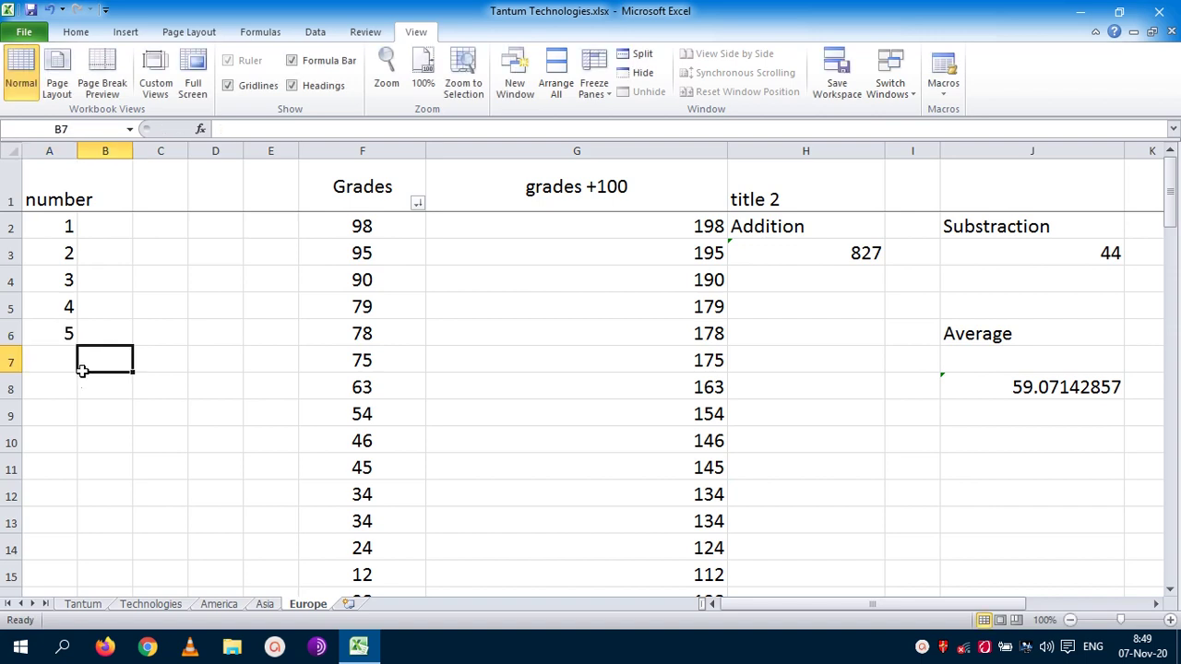
Extend the number series from A2:A6 down column A until it reaches 85
{"action": "left_click_drag", "start_coordinate": [43, 219], "coordinate": [50, 330]}
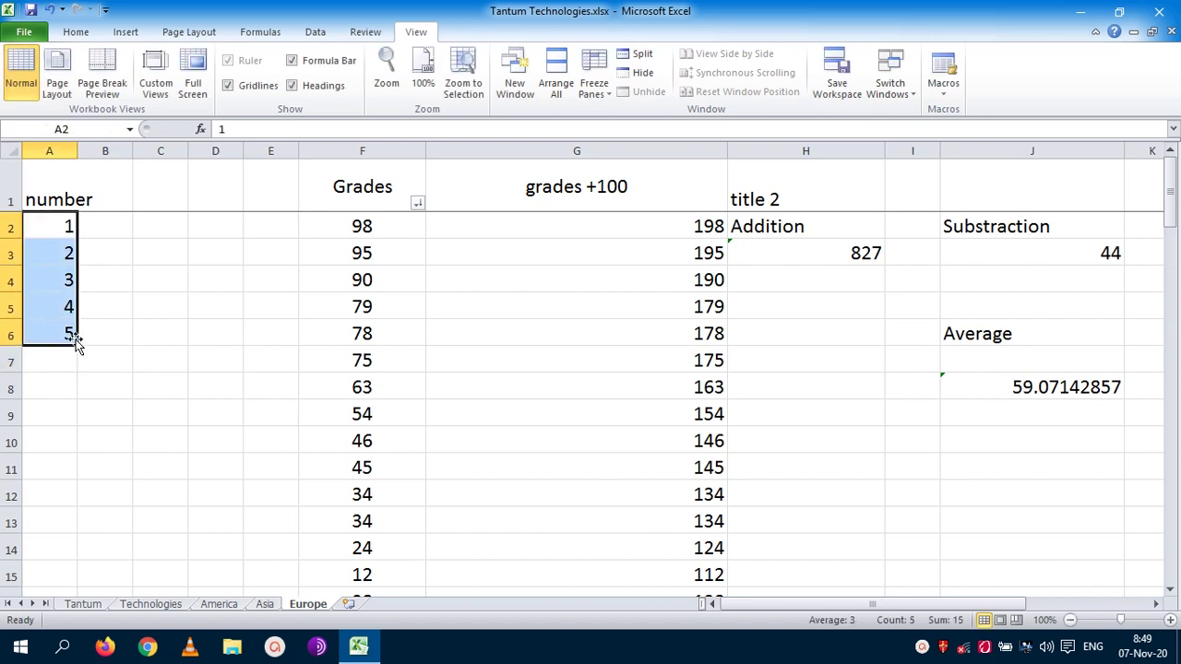
{"action": "left_click_drag", "start_coordinate": [79, 346], "coordinate": [55, 636]}
{"action": "scroll", "coordinate": [88, 378], "scroll_direction": "up", "scroll_amount": 20}
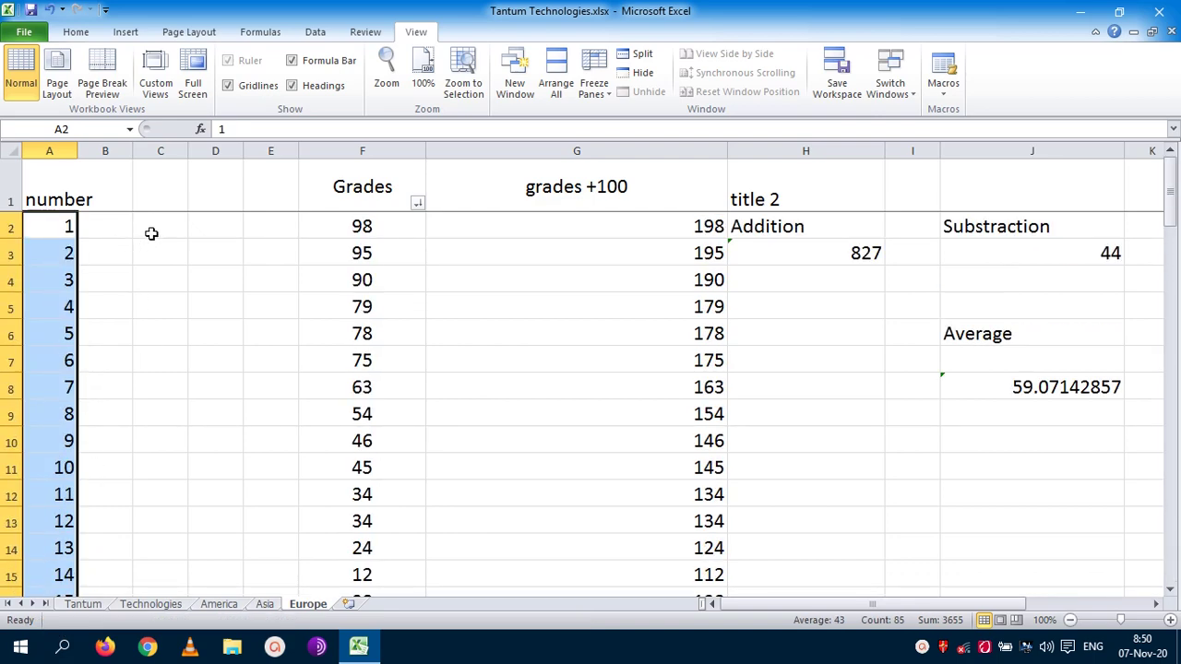
{"action": "left_click", "coordinate": [214, 333]}
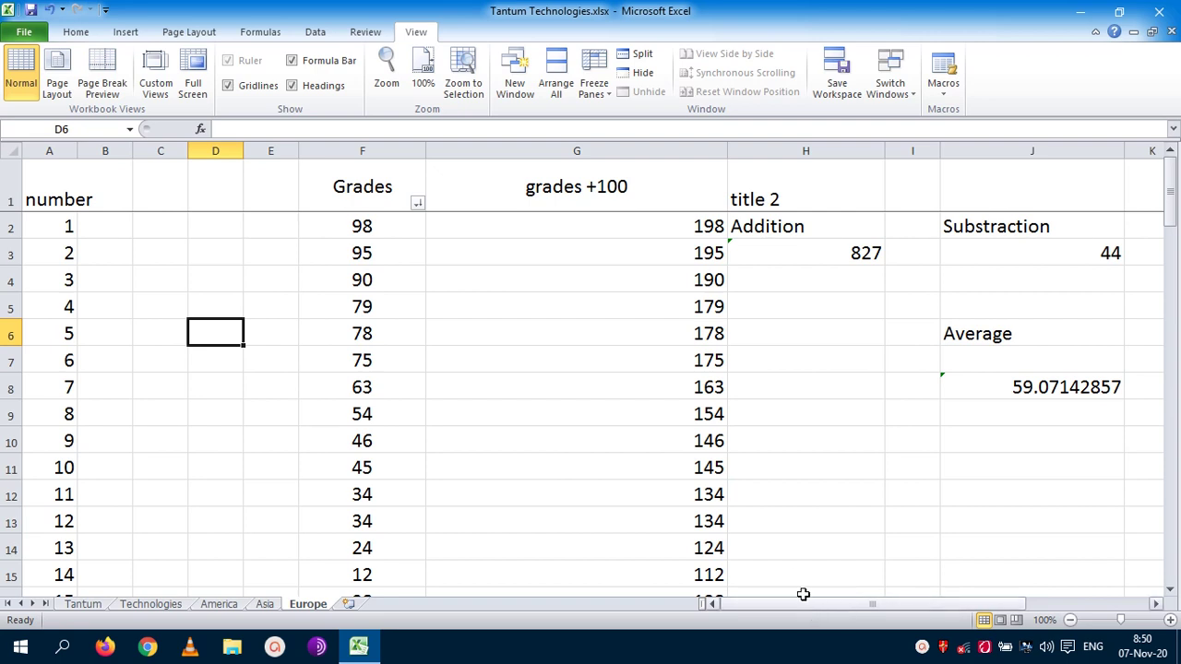
Fill row 11 from I11 to AM11 with sample numbers starting 2, 4, 5, 6, 7, leaving P11 and T11 empty
{"action": "left_click", "coordinate": [914, 466]}
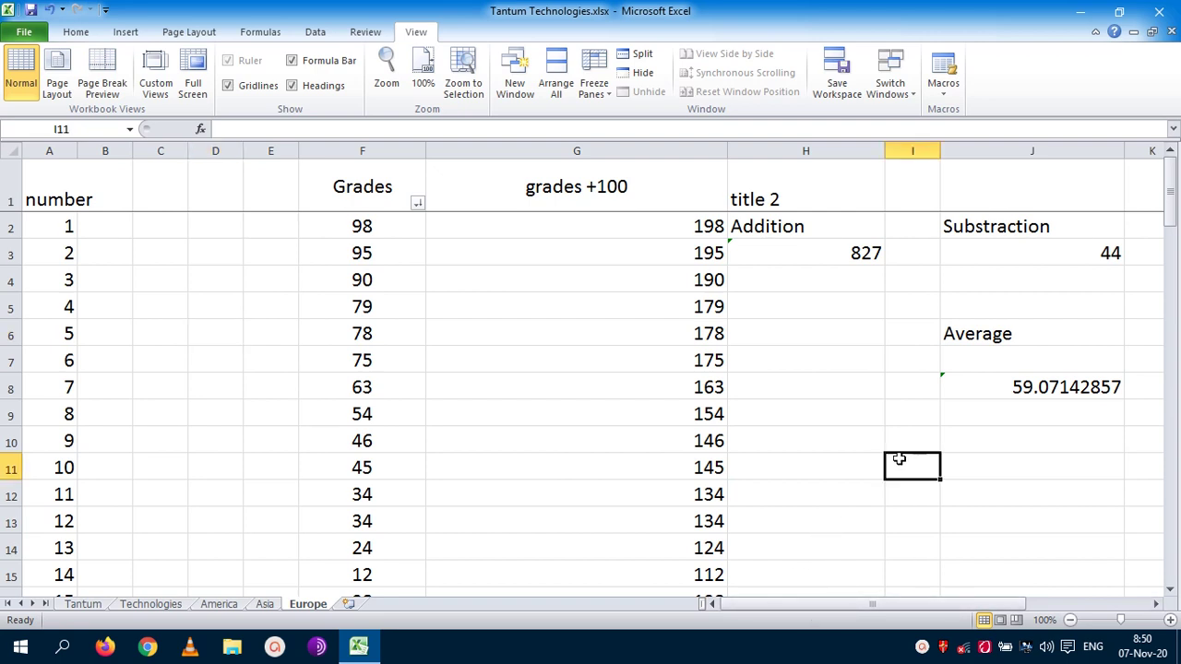
{"action": "type", "text": "2"}
{"action": "key", "text": "Tab"}
{"action": "type", "text": "4"}
{"action": "key", "text": "Tab"}
{"action": "type", "text": "5"}
{"action": "key", "text": "Tab"}
{"action": "type", "text": "6"}
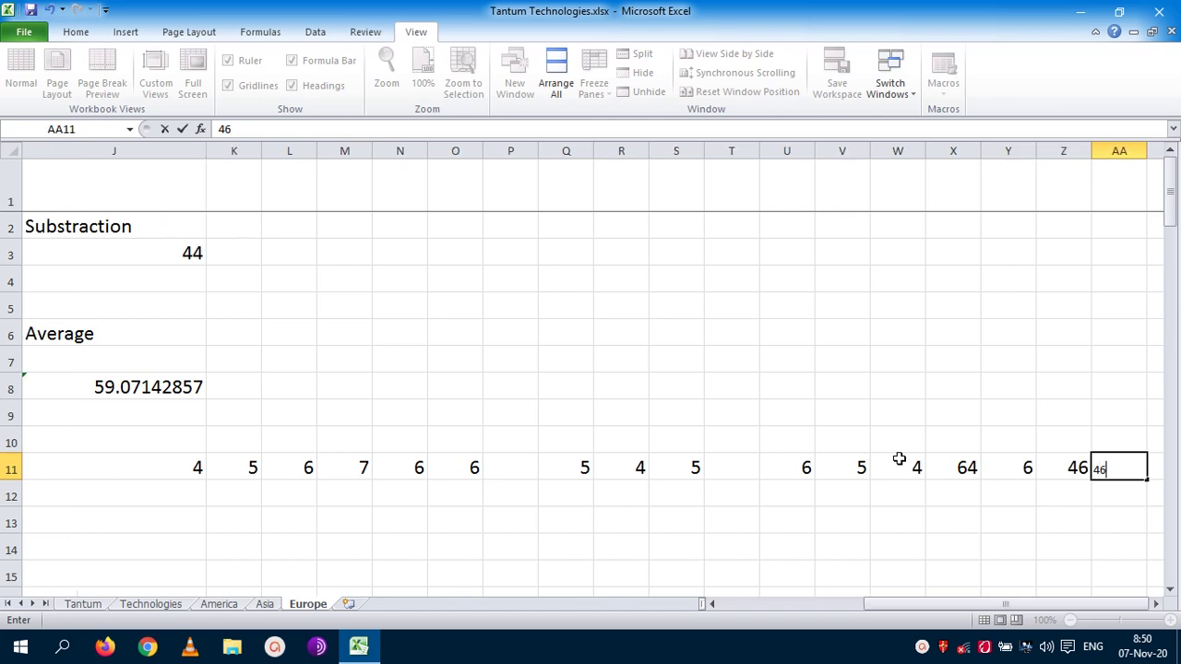
{"action": "type", "text": "\t7\t6\t6\t\t5\t4\t5\t\t6\t5\t4\t64\t6\t46\t46\t4\t6\t4\t4\t6\t6\t5\t6\t6\t4\t4\t3"}
{"action": "key", "text": "Tab"}
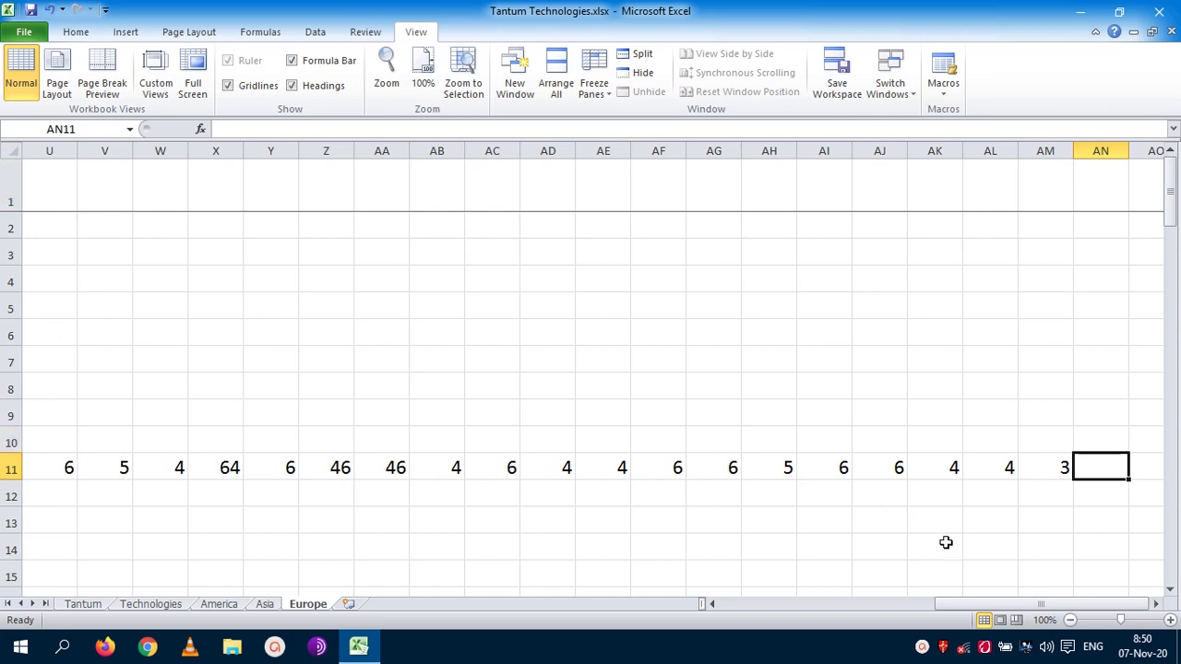
Freeze the first column of the Europe sheet so the number column stays in view
{"action": "left_click_drag", "start_coordinate": [951, 608], "coordinate": [739, 609]}
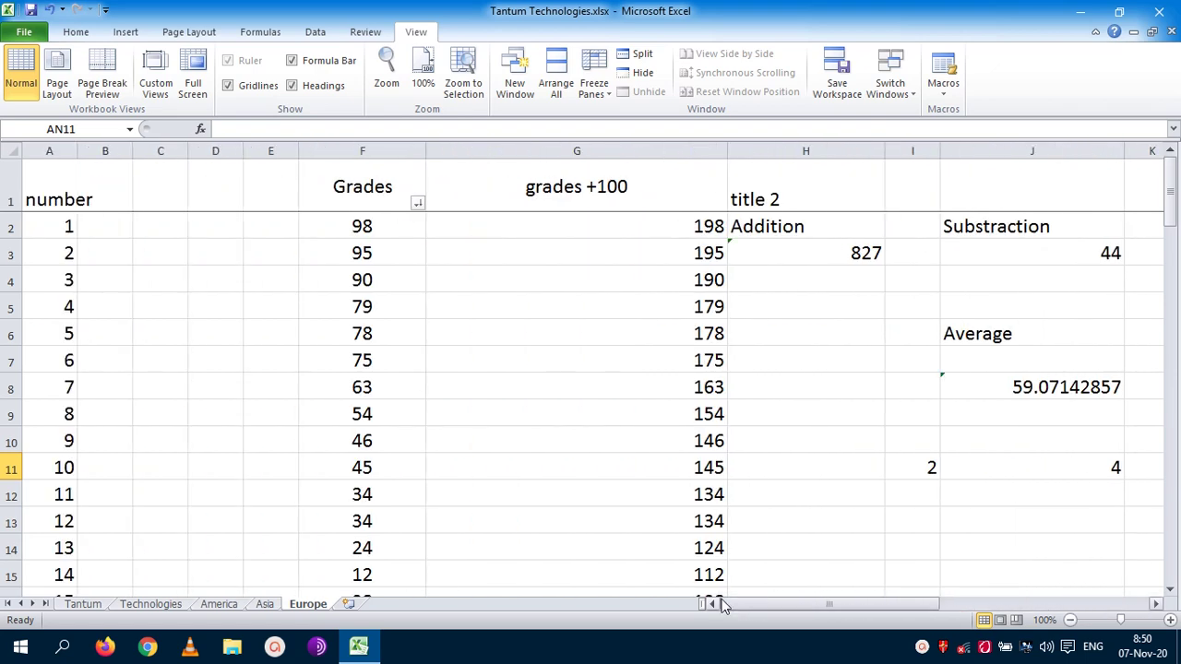
{"action": "scroll", "coordinate": [70, 211], "scroll_direction": "down", "scroll_amount": 2}
{"action": "scroll", "coordinate": [65, 329], "scroll_direction": "up", "scroll_amount": 2}
{"action": "left_click", "coordinate": [50, 150]}
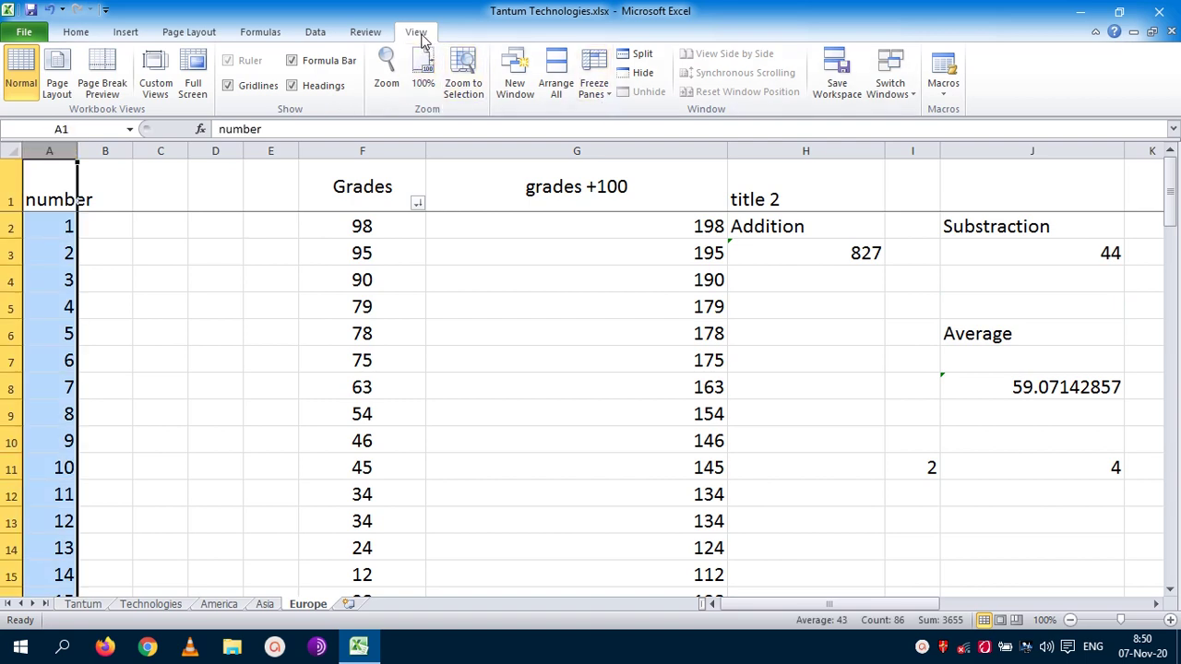
{"action": "left_click", "coordinate": [596, 94]}
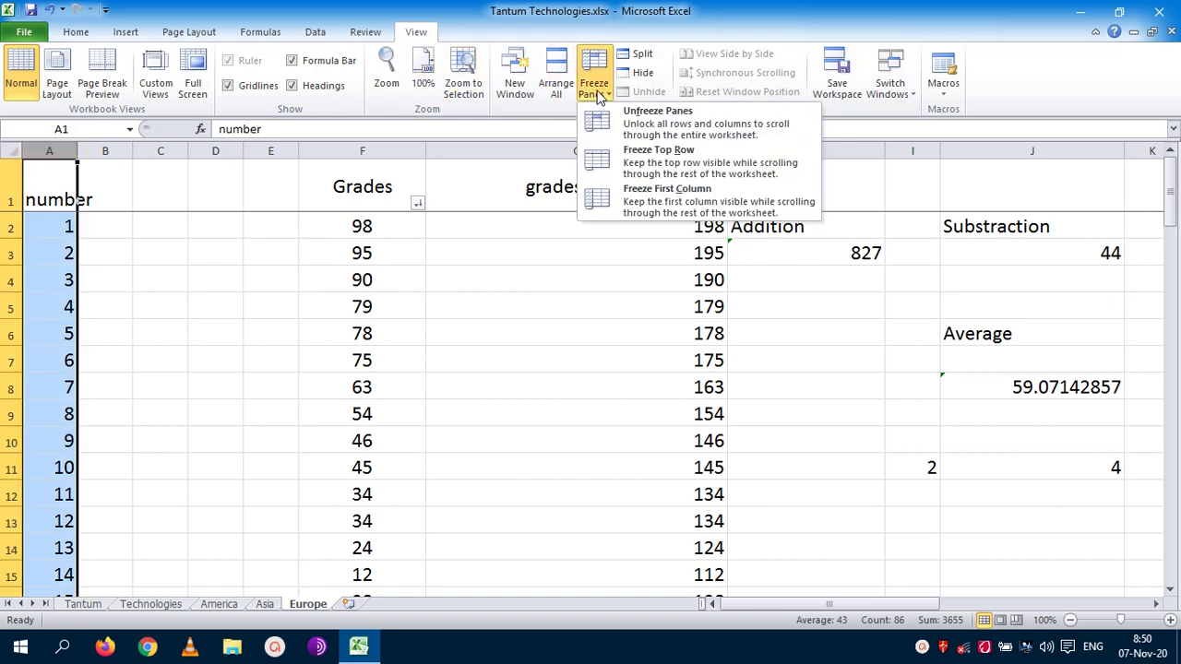
{"action": "left_click", "coordinate": [645, 201]}
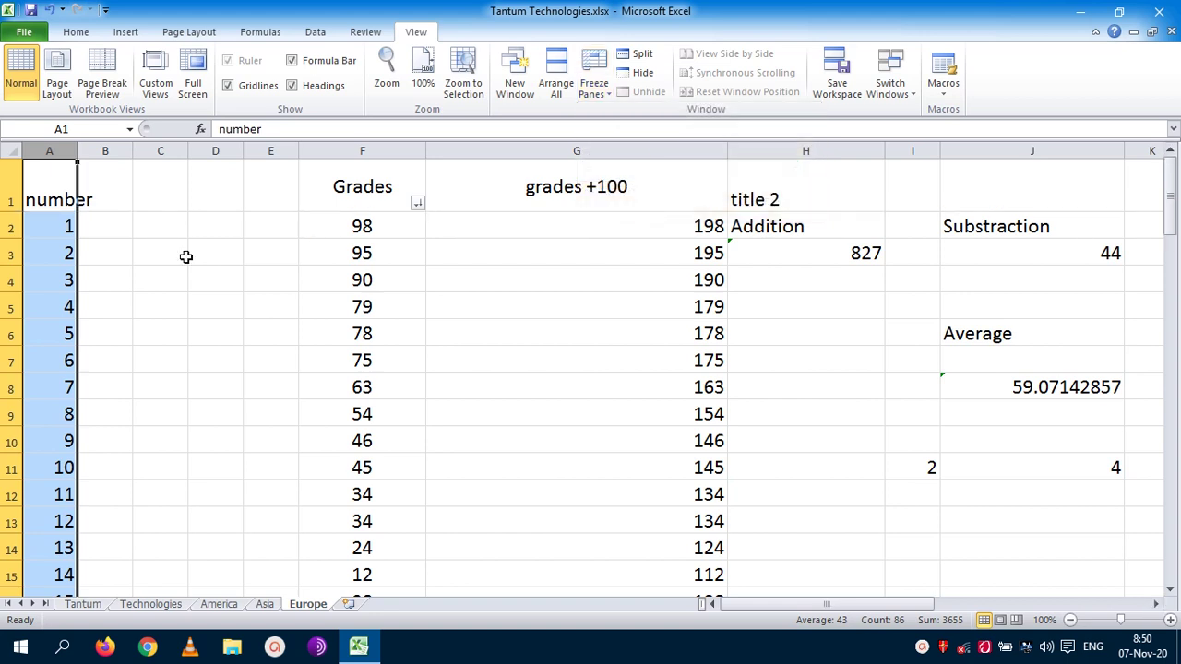
{"action": "left_click", "coordinate": [770, 544]}
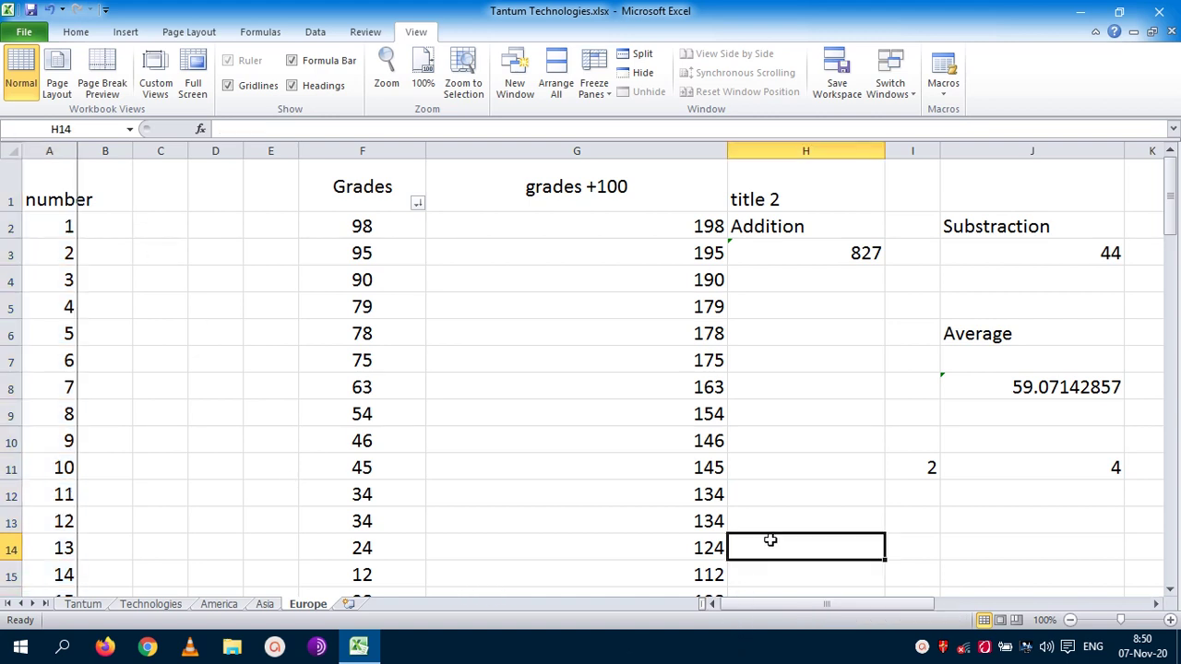
Look across the columns past AM and back to check the frozen number column
{"action": "left_click_drag", "start_coordinate": [728, 610], "coordinate": [757, 605]}
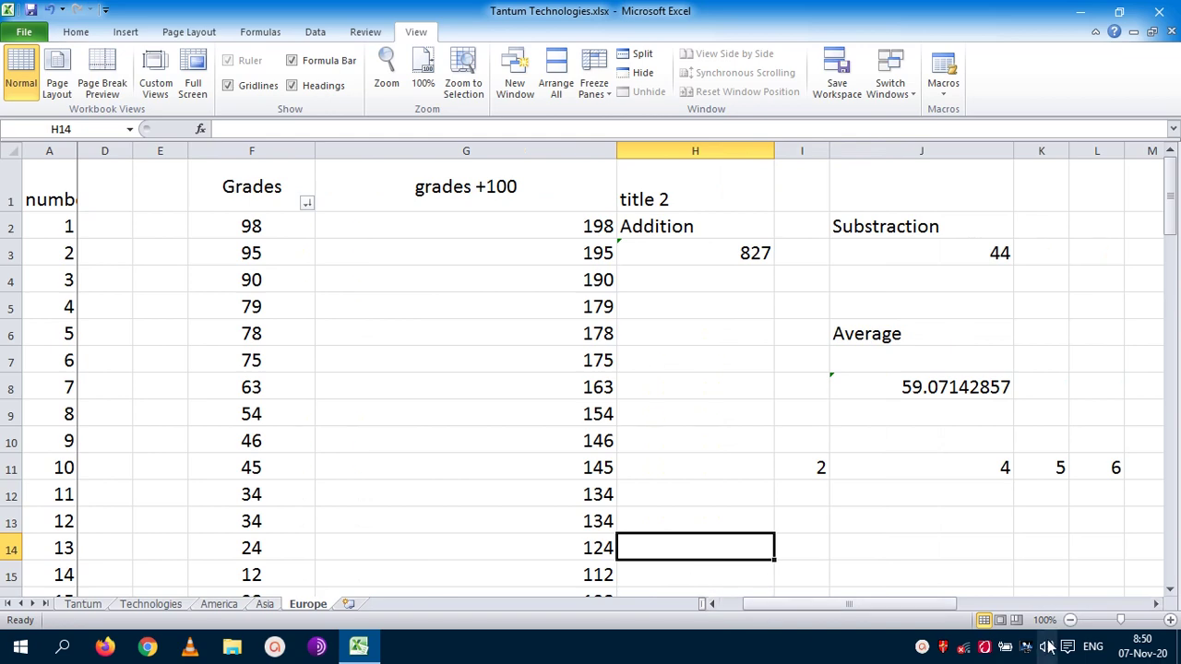
{"action": "left_click", "coordinate": [1156, 604]}
{"action": "left_click", "coordinate": [1156, 604]}
{"action": "left_click", "coordinate": [1156, 604]}
{"action": "left_click", "coordinate": [1156, 605]}
{"action": "left_click", "coordinate": [1156, 604]}
{"action": "left_click", "coordinate": [1156, 604]}
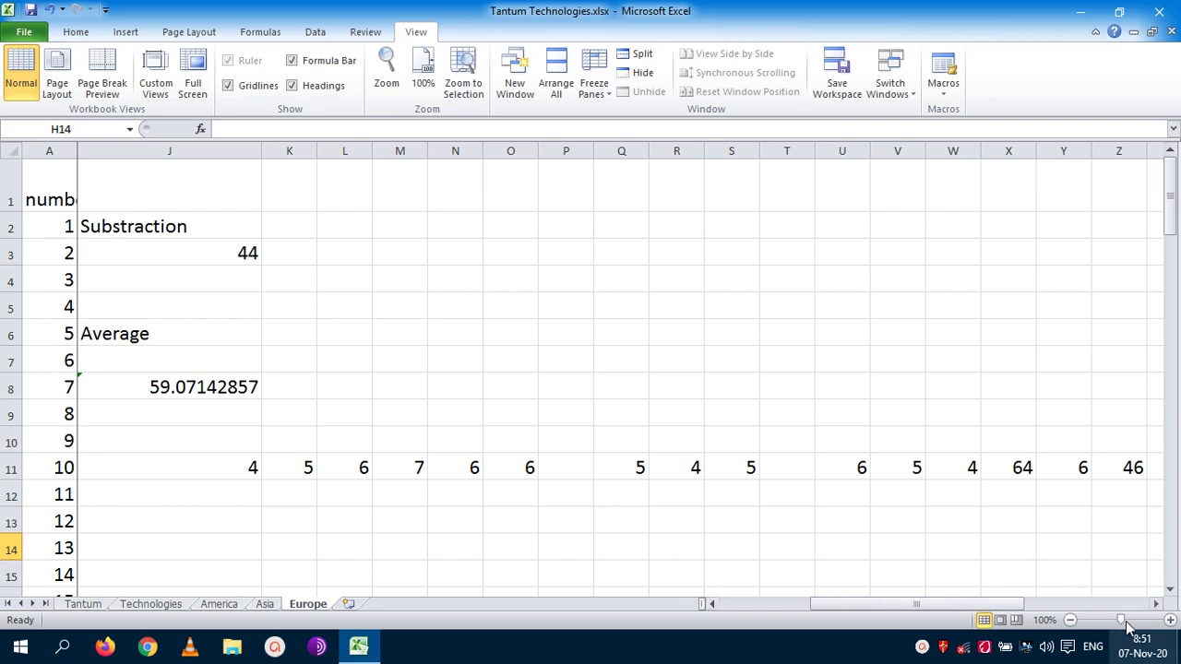
{"action": "left_click", "coordinate": [1156, 605]}
{"action": "left_click", "coordinate": [1156, 605]}
{"action": "left_click", "coordinate": [1156, 604]}
{"action": "left_click", "coordinate": [1156, 604]}
{"action": "left_click", "coordinate": [1156, 604]}
{"action": "left_click", "coordinate": [1156, 605]}
{"action": "left_click", "coordinate": [1156, 604]}
{"action": "left_click", "coordinate": [1154, 601]}
{"action": "left_click", "coordinate": [1155, 601]}
{"action": "left_click", "coordinate": [1154, 602]}
{"action": "left_click", "coordinate": [1153, 600]}
{"action": "left_click", "coordinate": [1153, 600]}
{"action": "double_click", "coordinate": [1151, 595]}
{"action": "left_click", "coordinate": [1150, 602]}
{"action": "left_click", "coordinate": [1154, 604]}
{"action": "left_click", "coordinate": [1155, 605]}
{"action": "left_click", "coordinate": [1154, 605]}
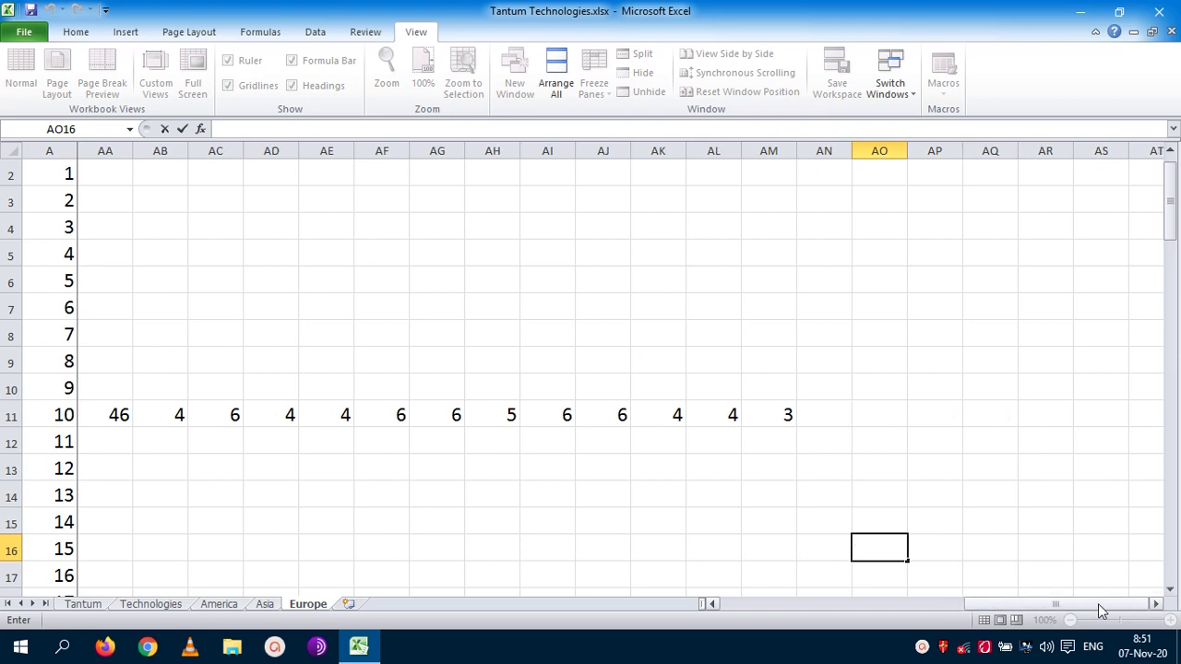
{"action": "left_click_drag", "start_coordinate": [1098, 606], "coordinate": [813, 583]}
{"action": "scroll", "coordinate": [150, 331], "scroll_direction": "up", "scroll_amount": 1}
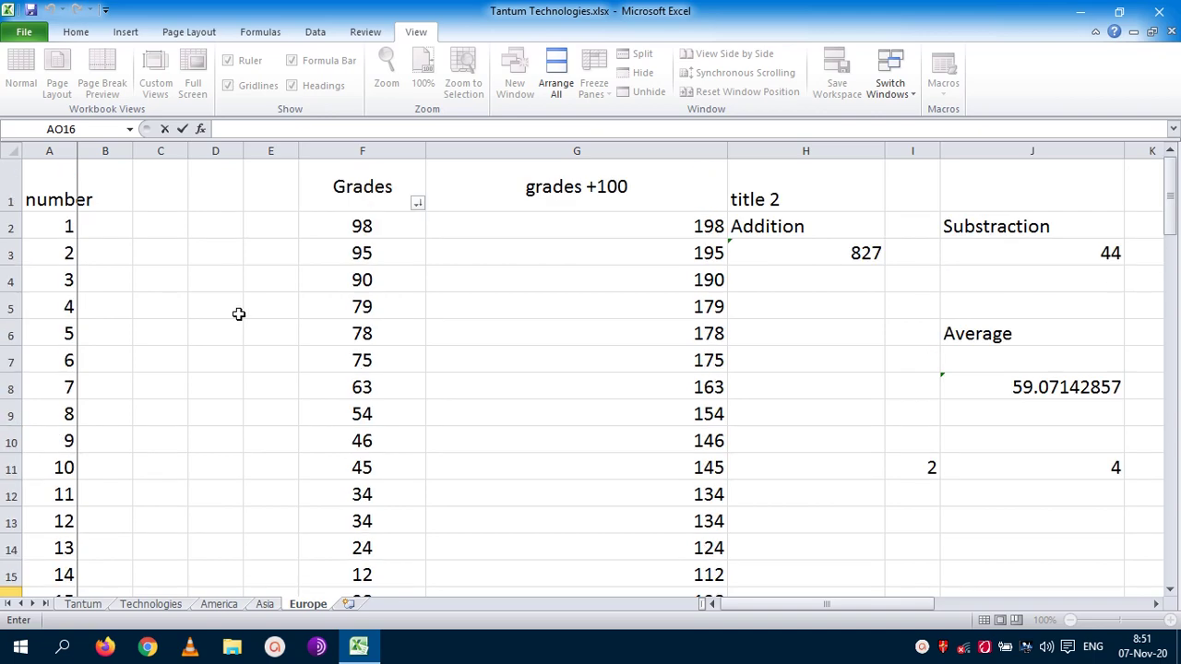
Switch the freeze from the first column to the top row and check the headers down to row 86
{"action": "left_click", "coordinate": [33, 170]}
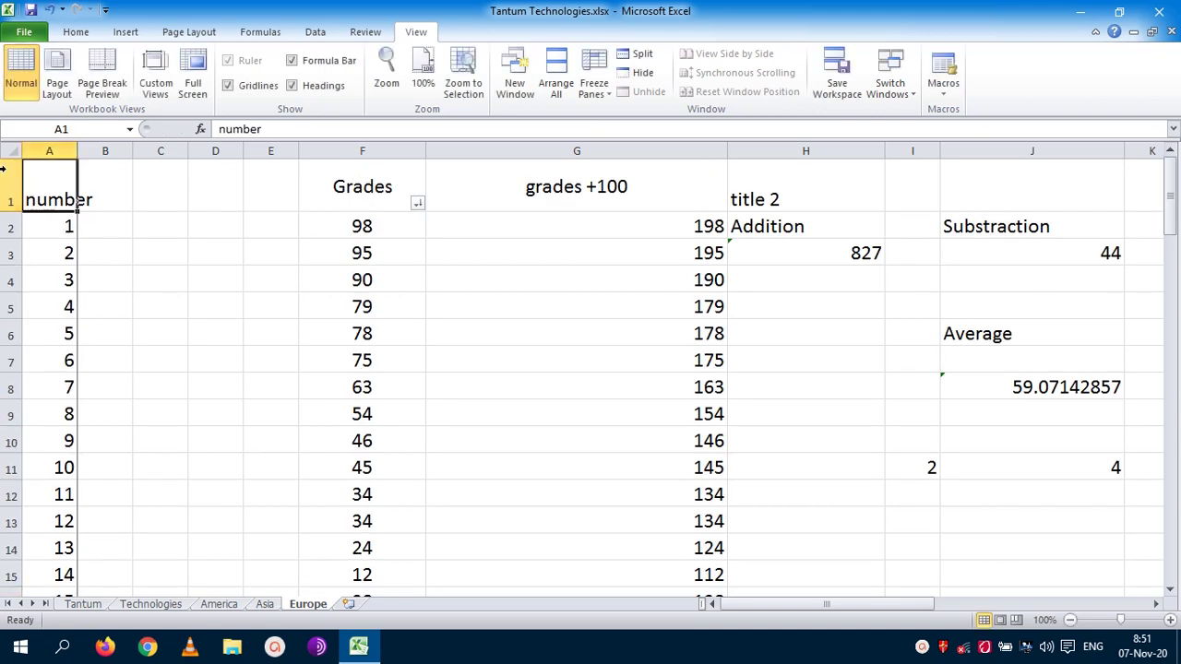
{"action": "left_click", "coordinate": [4, 168]}
{"action": "left_click", "coordinate": [594, 78]}
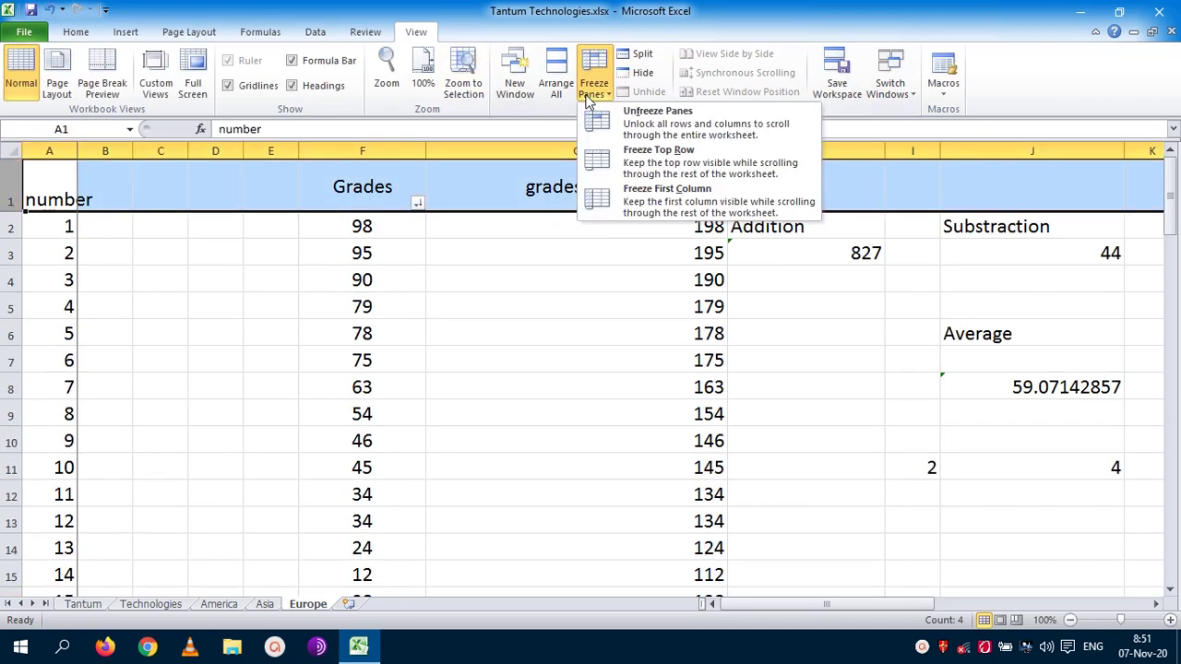
{"action": "left_click", "coordinate": [659, 161]}
{"action": "left_click", "coordinate": [525, 351]}
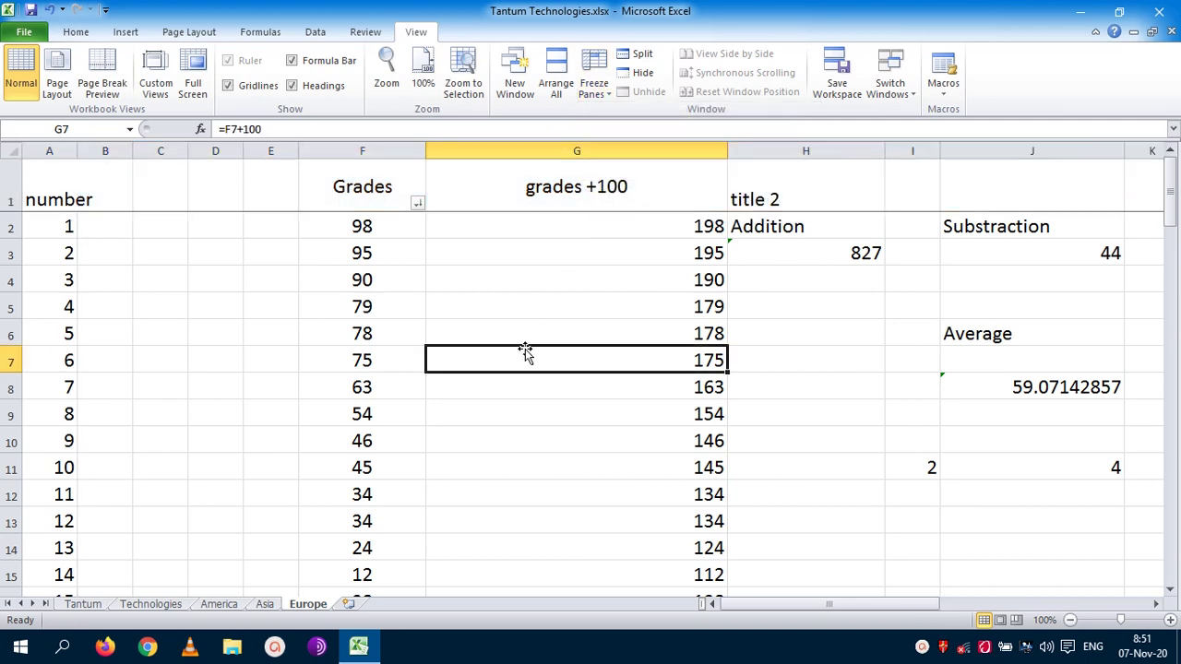
{"action": "scroll", "coordinate": [525, 349], "scroll_direction": "down", "scroll_amount": 1}
{"action": "scroll", "coordinate": [525, 349], "scroll_direction": "down", "scroll_amount": 15}
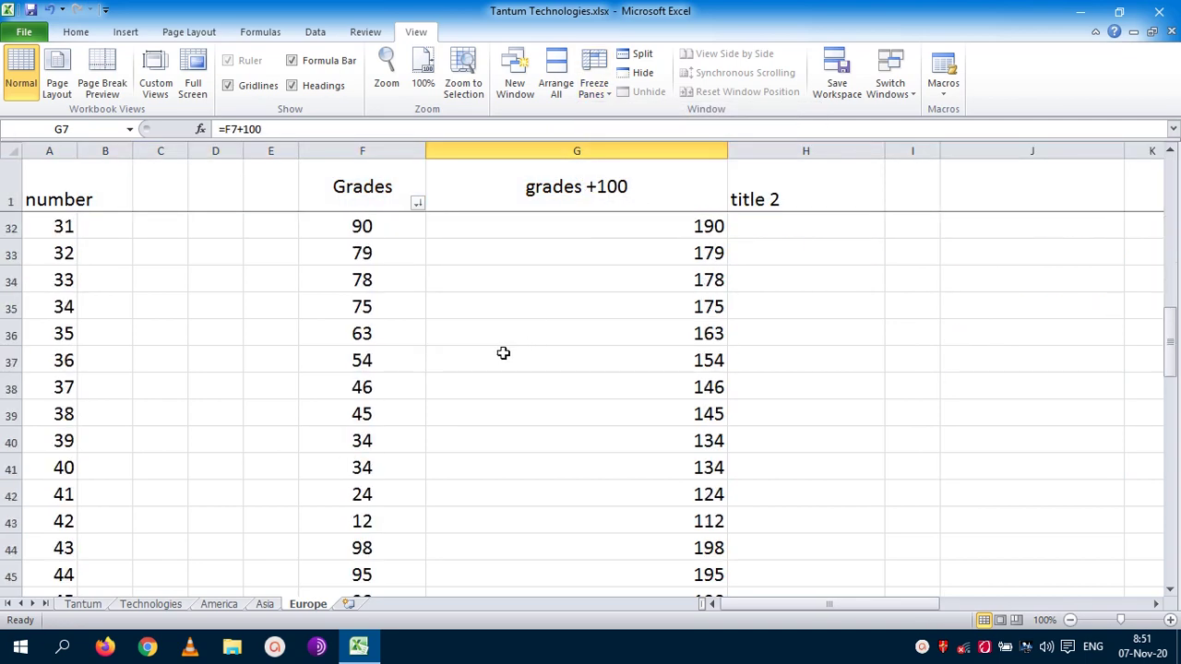
{"action": "scroll", "coordinate": [497, 351], "scroll_direction": "down", "scroll_amount": 13}
{"action": "scroll", "coordinate": [495, 335], "scroll_direction": "up", "scroll_amount": 15}
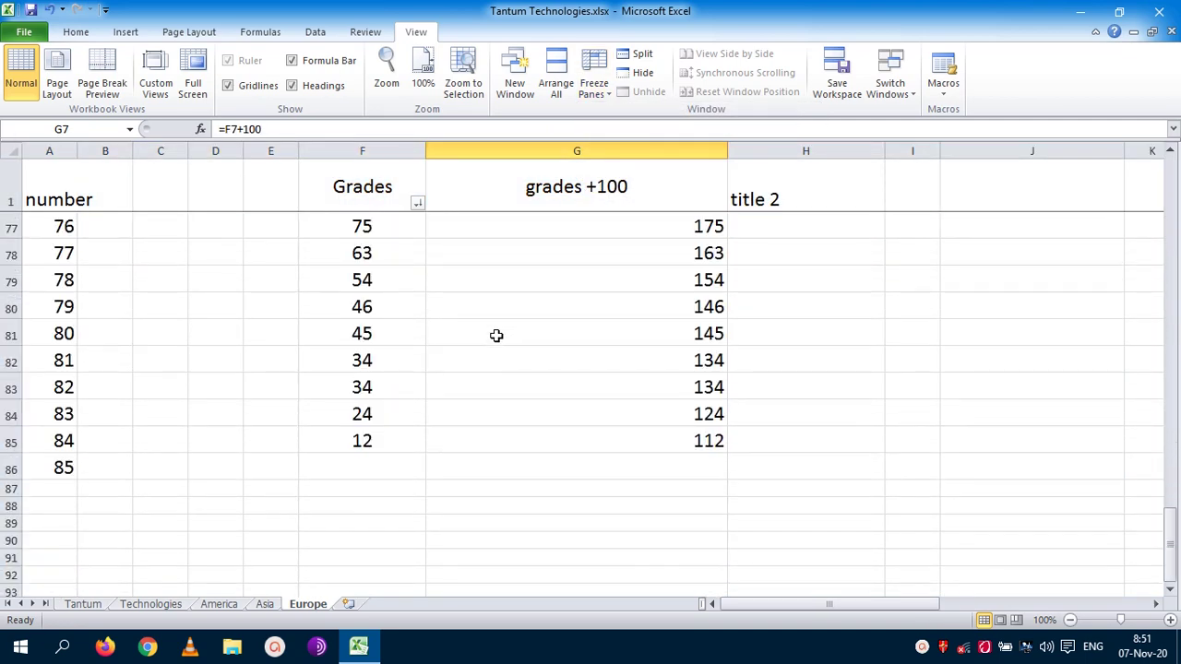
{"action": "scroll", "coordinate": [499, 317], "scroll_direction": "up", "scroll_amount": 14}
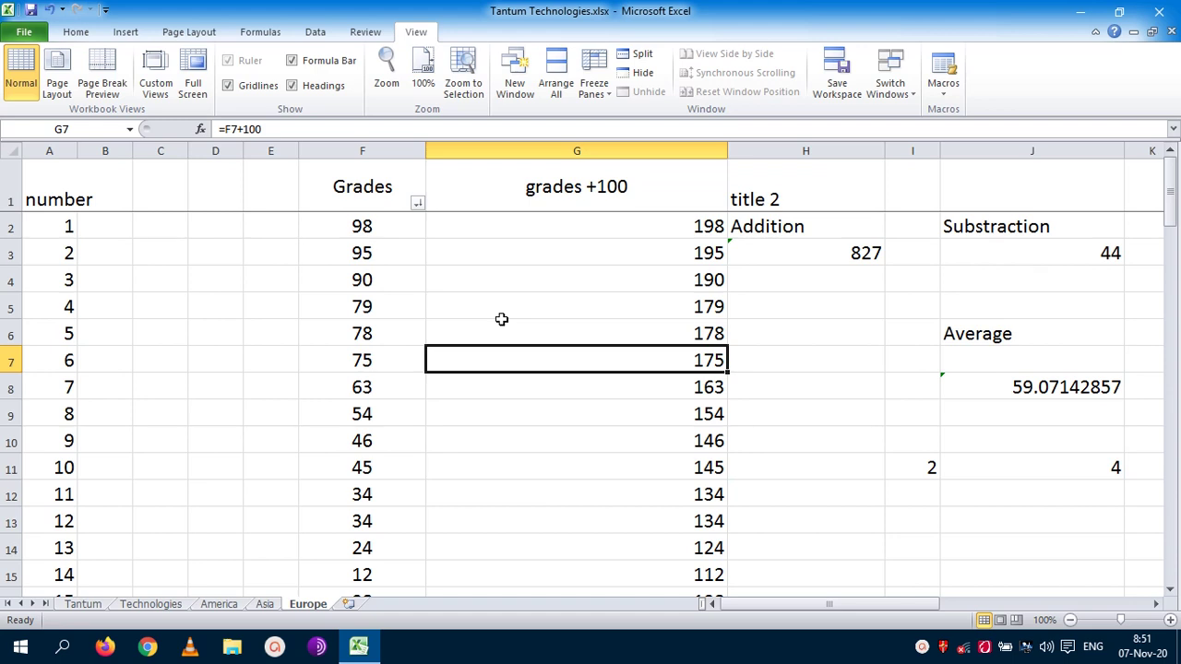
{"action": "left_click", "coordinate": [217, 329]}
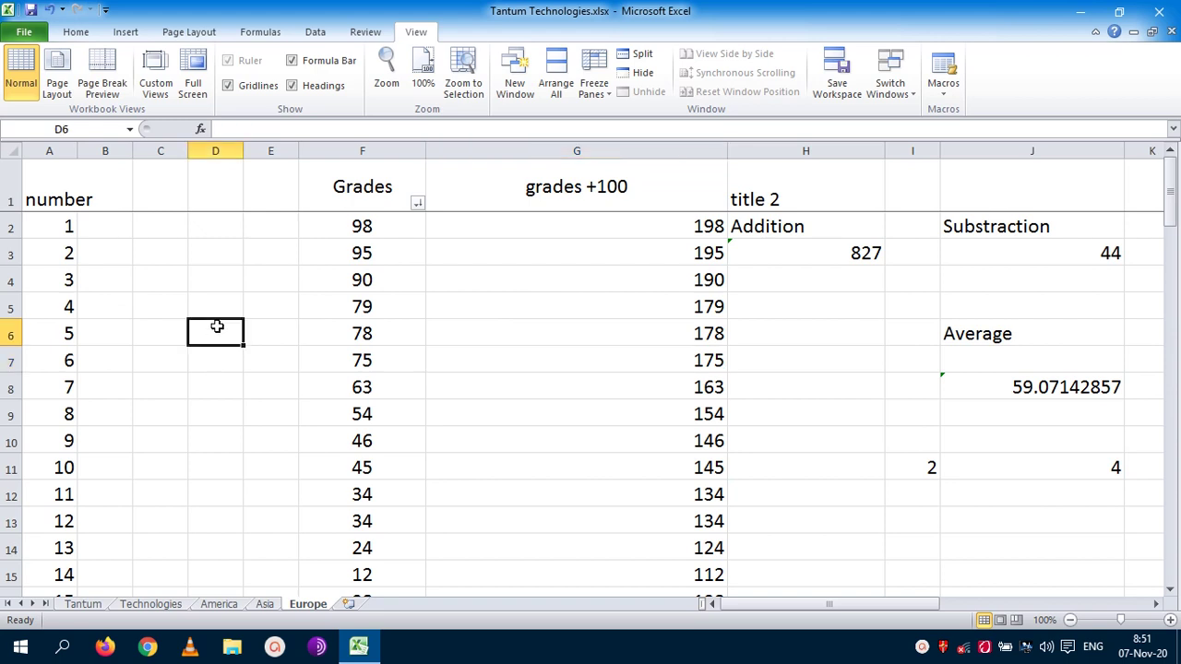
{"action": "left_click", "coordinate": [224, 385]}
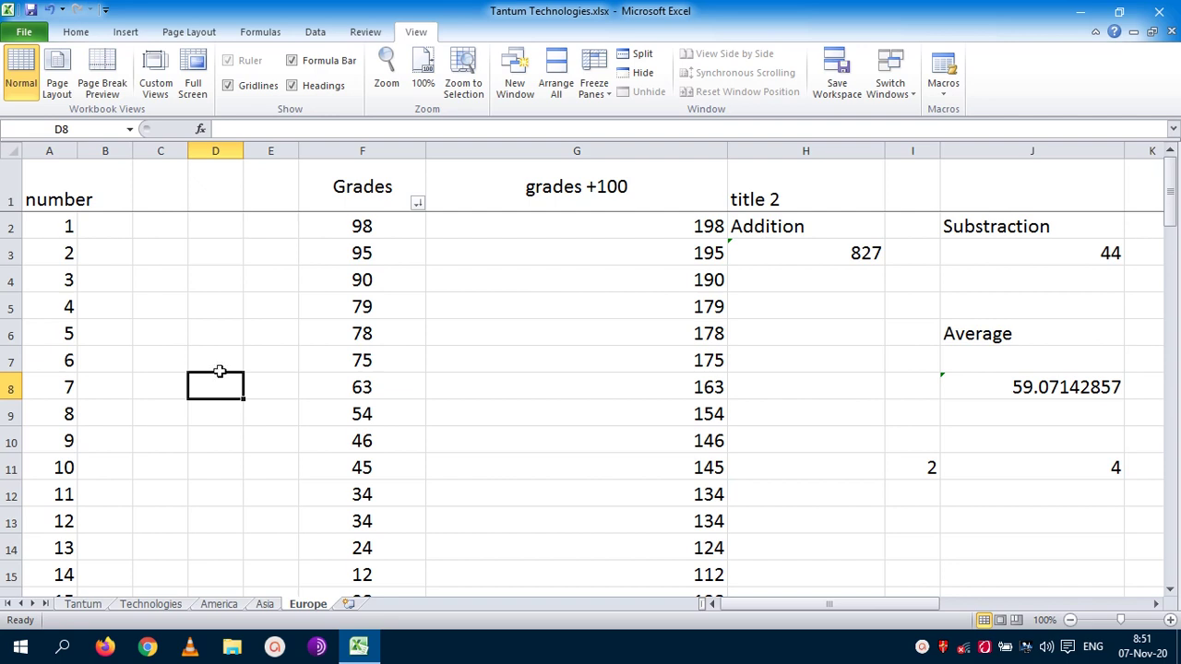
{"action": "left_click", "coordinate": [163, 333]}
{"action": "left_click", "coordinate": [181, 407]}
{"action": "left_click", "coordinate": [575, 348]}
{"action": "left_click", "coordinate": [559, 441]}
{"action": "left_click", "coordinate": [819, 376]}
{"action": "left_click", "coordinate": [817, 440]}
{"action": "left_click", "coordinate": [824, 520]}
{"action": "left_click", "coordinate": [161, 313]}
{"action": "left_click", "coordinate": [154, 329]}
Enter the text "subscribe" in cell C7
{"action": "left_click", "coordinate": [158, 367]}
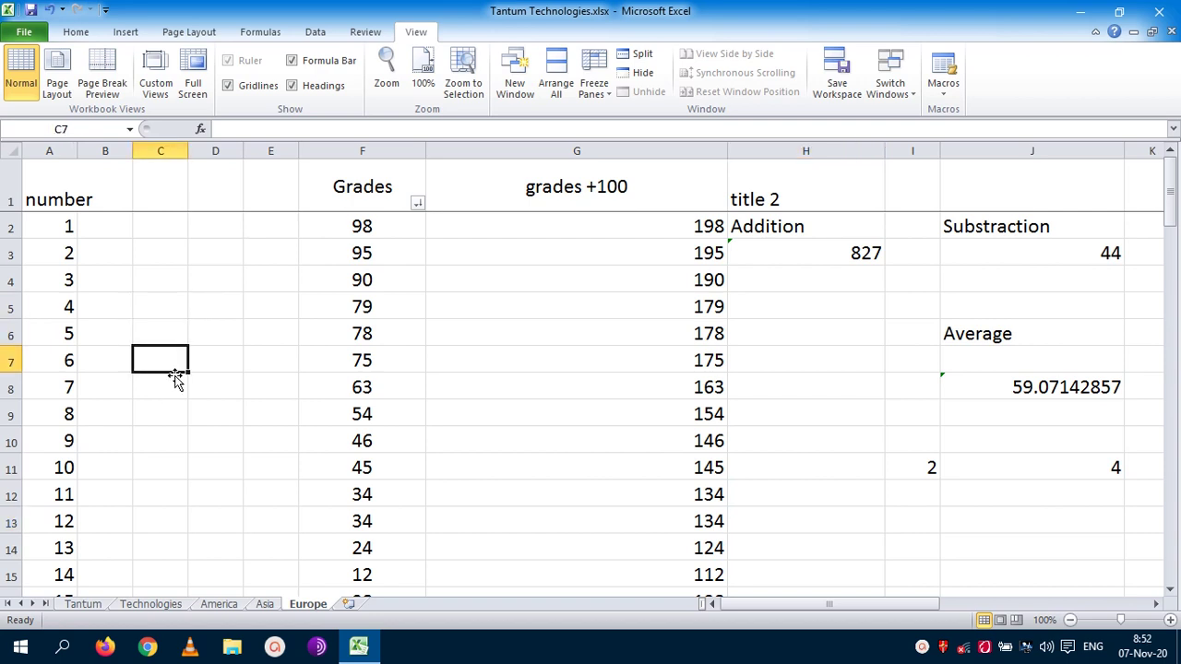
{"action": "type", "text": "subscribe"}
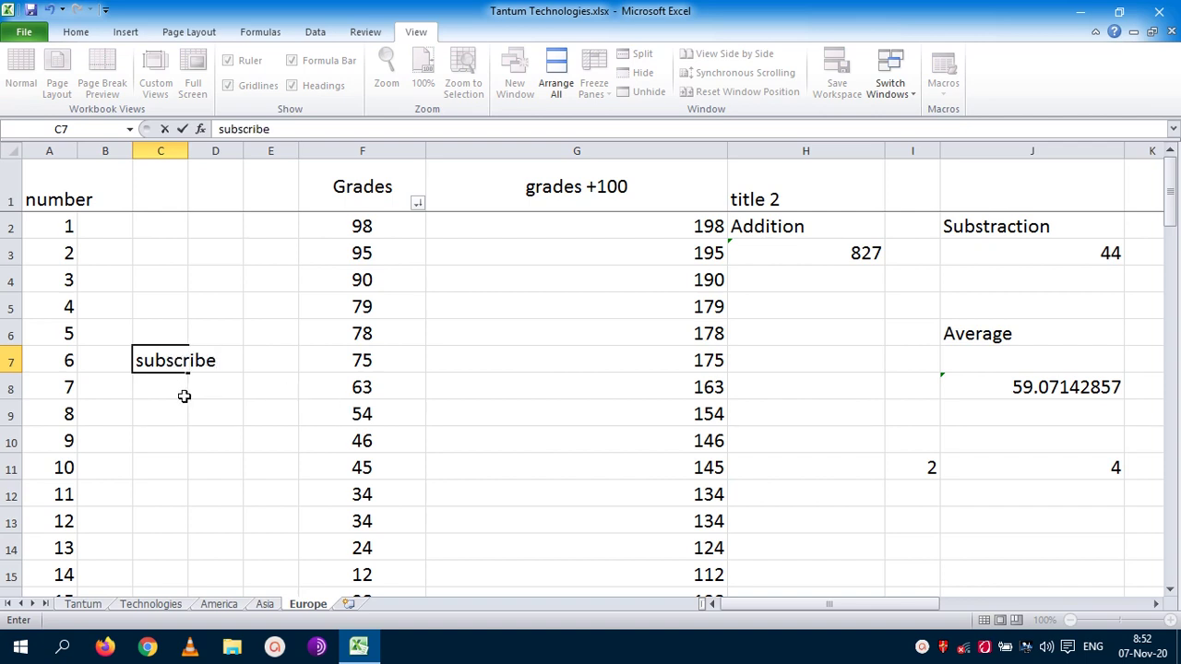
{"action": "left_click", "coordinate": [163, 403]}
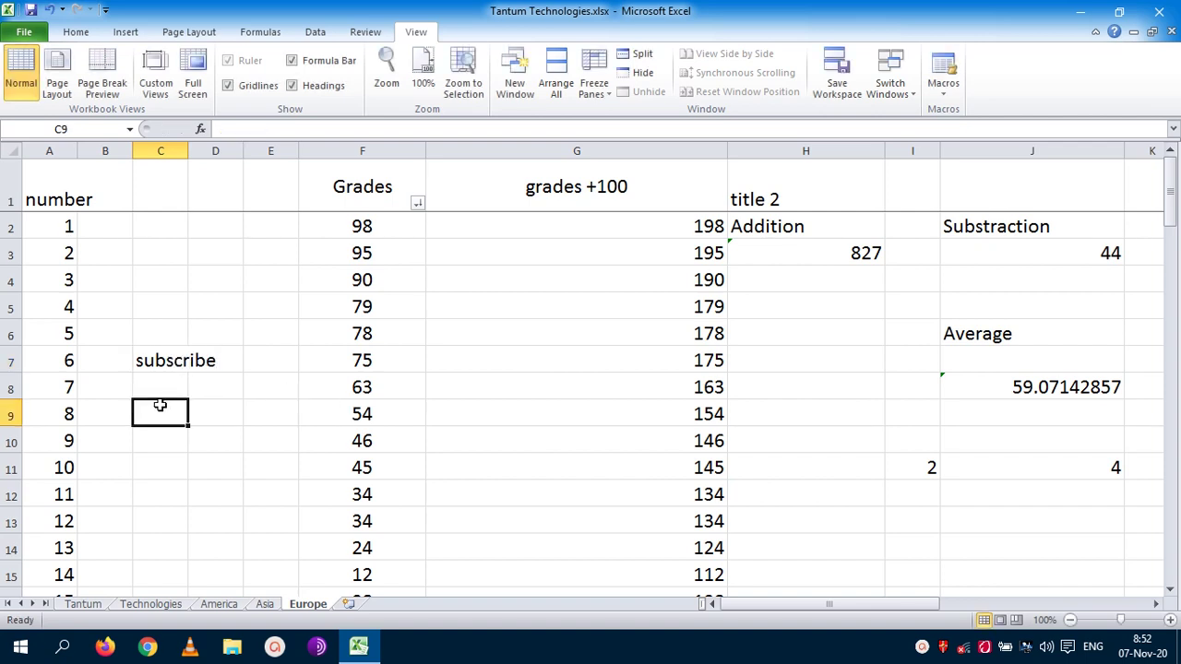